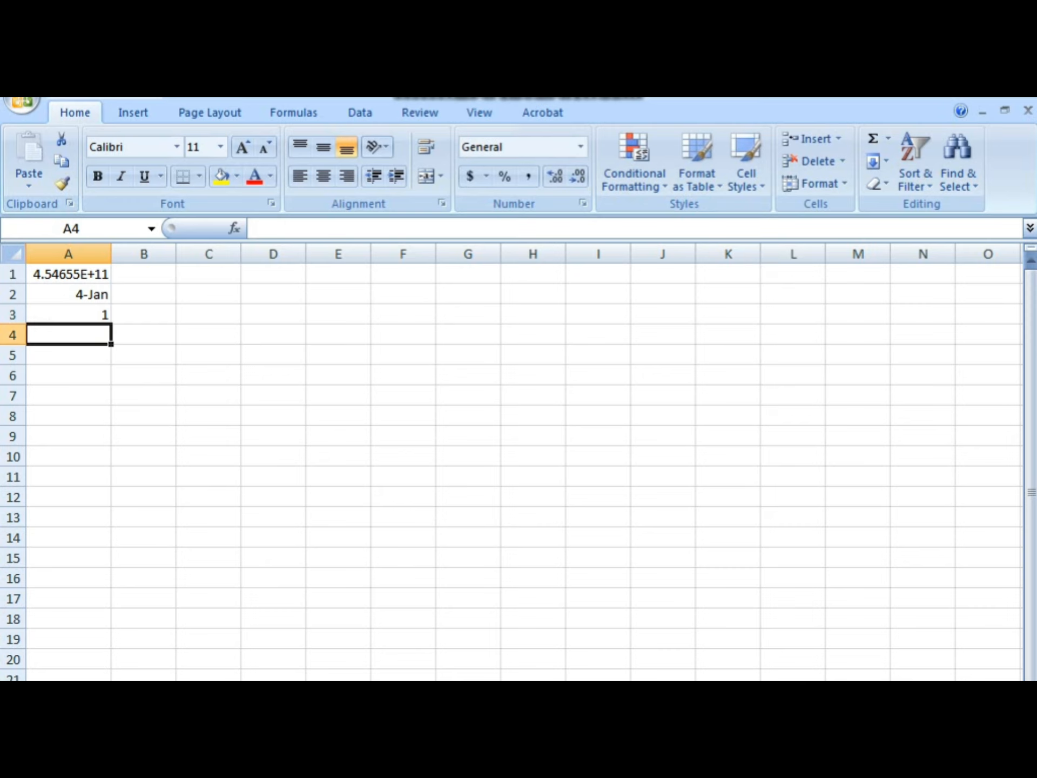
# - Enter +914 in cell A4
pyautogui.write('+914')
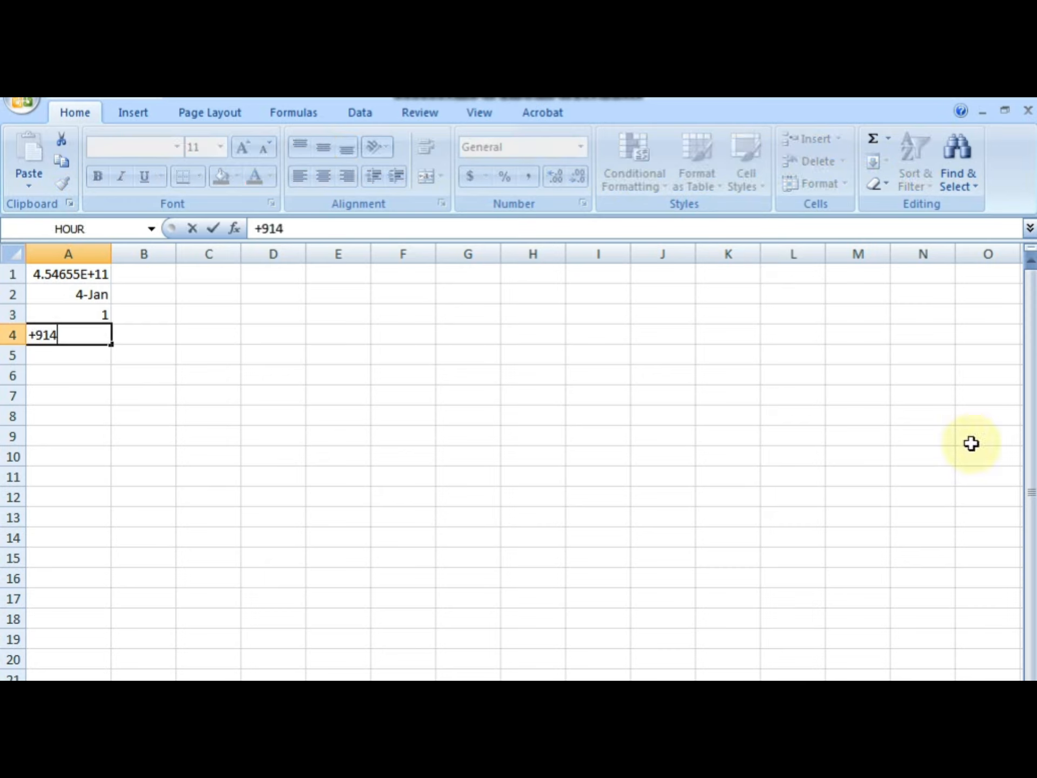
pyautogui.press('Return')
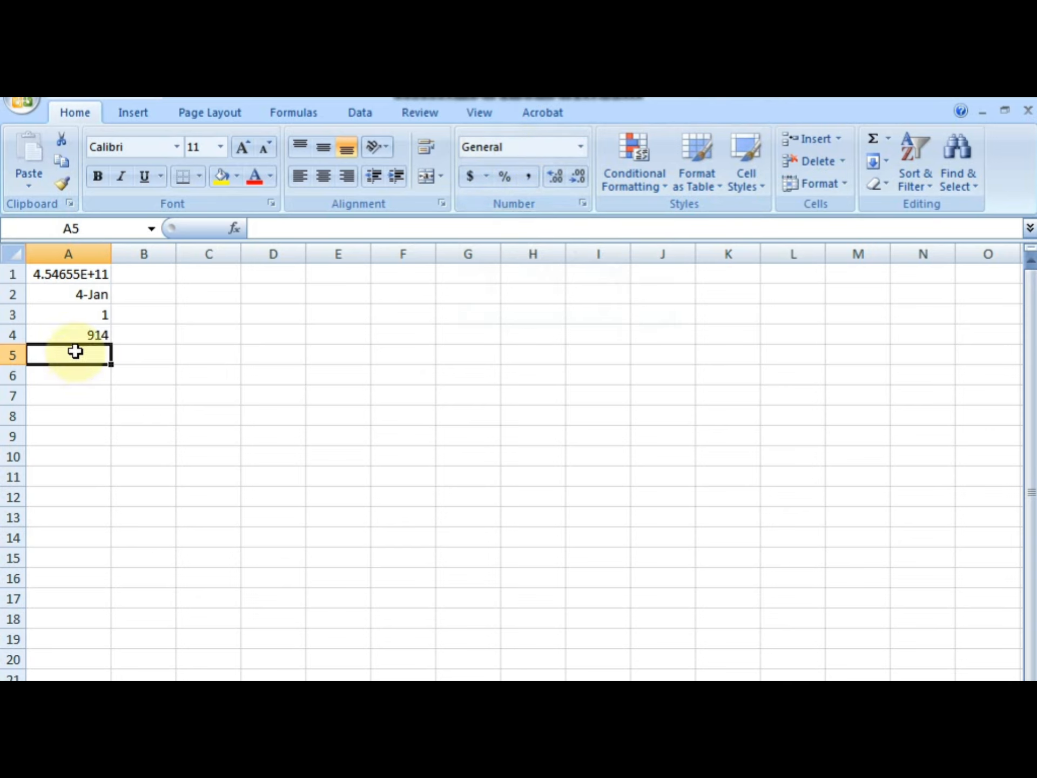
pyautogui.moveTo(74, 352); pyautogui.dragTo(76, 462)
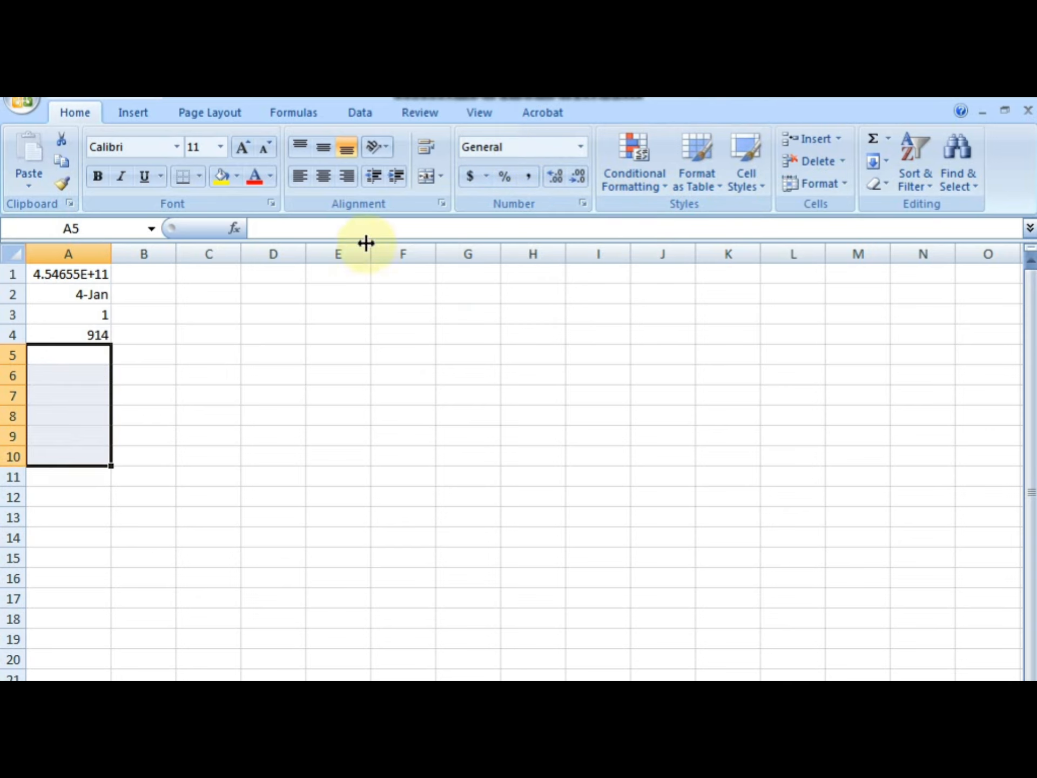
pyautogui.click(581, 148)
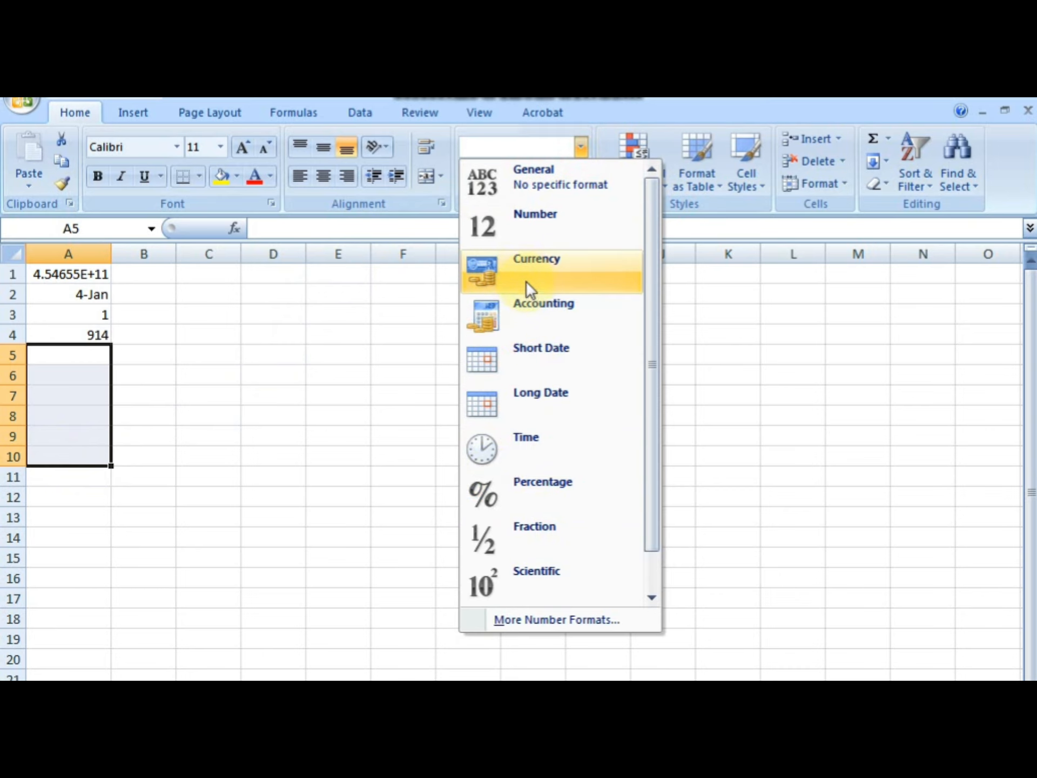
pyautogui.click(227, 437)
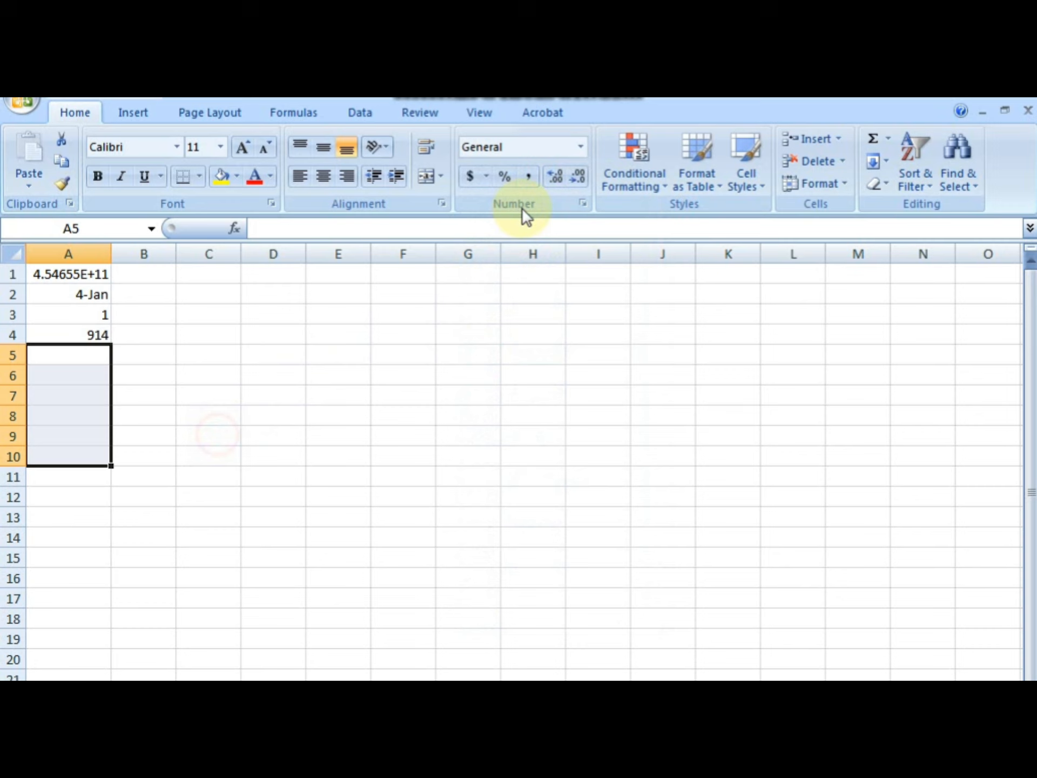
pyautogui.click(581, 151)
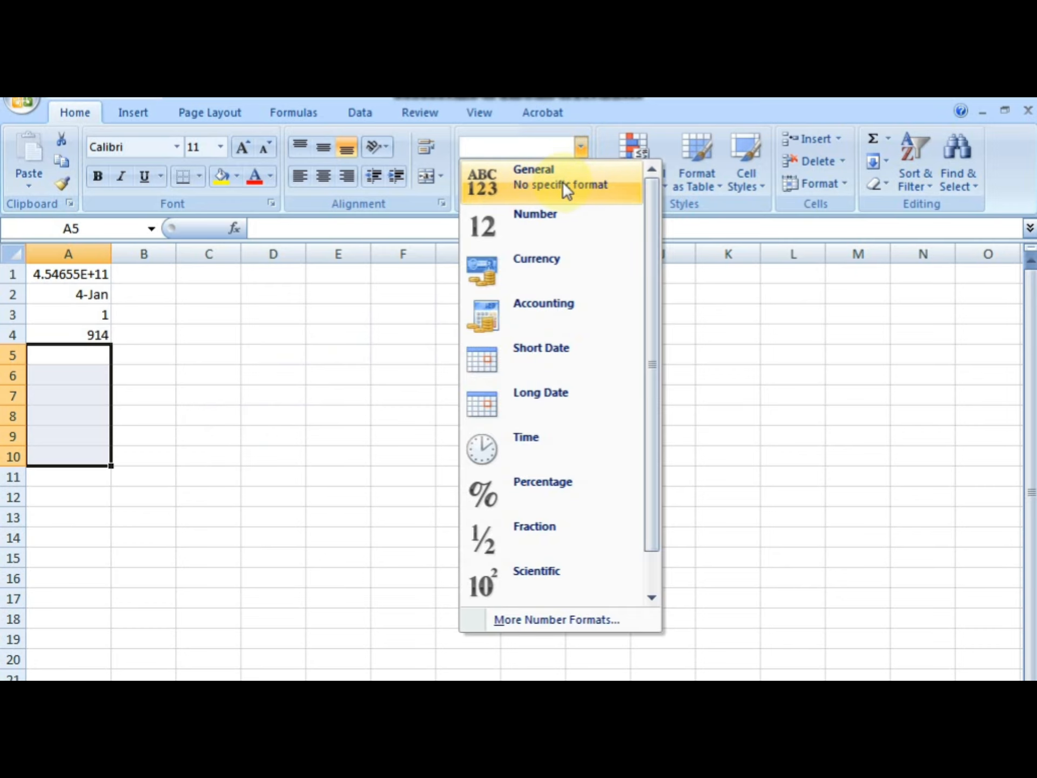
pyautogui.click(296, 308)
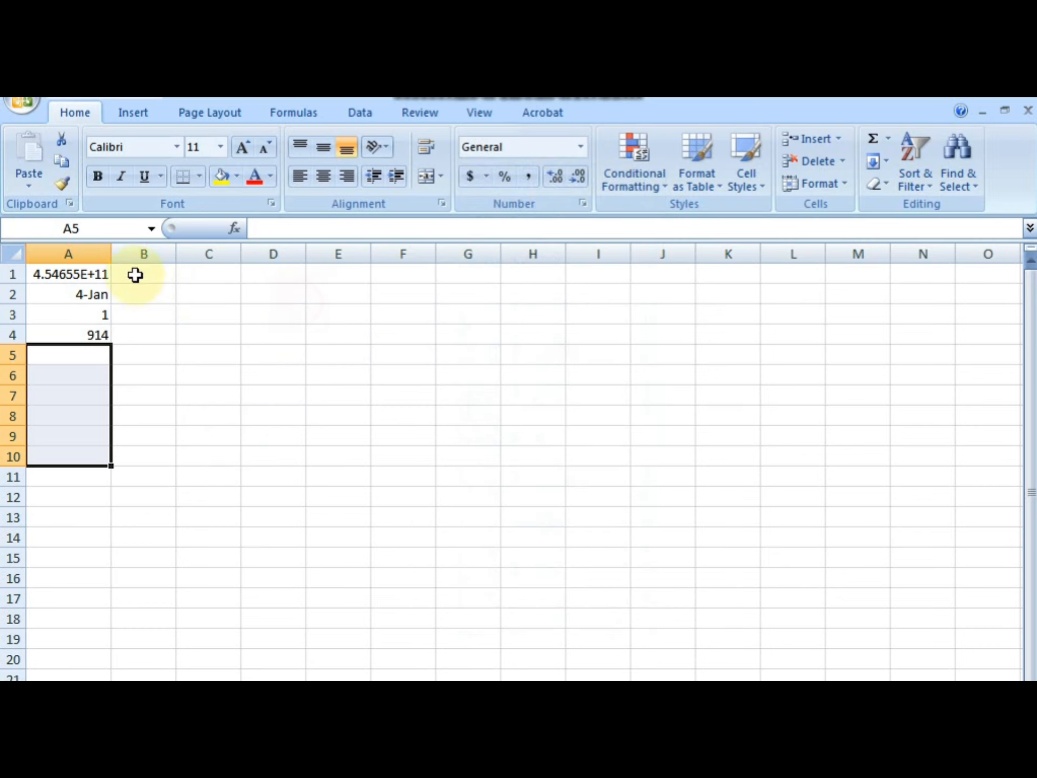
# - Apply the Number format to cells B1:B11
pyautogui.moveTo(136, 275); pyautogui.dragTo(145, 475)
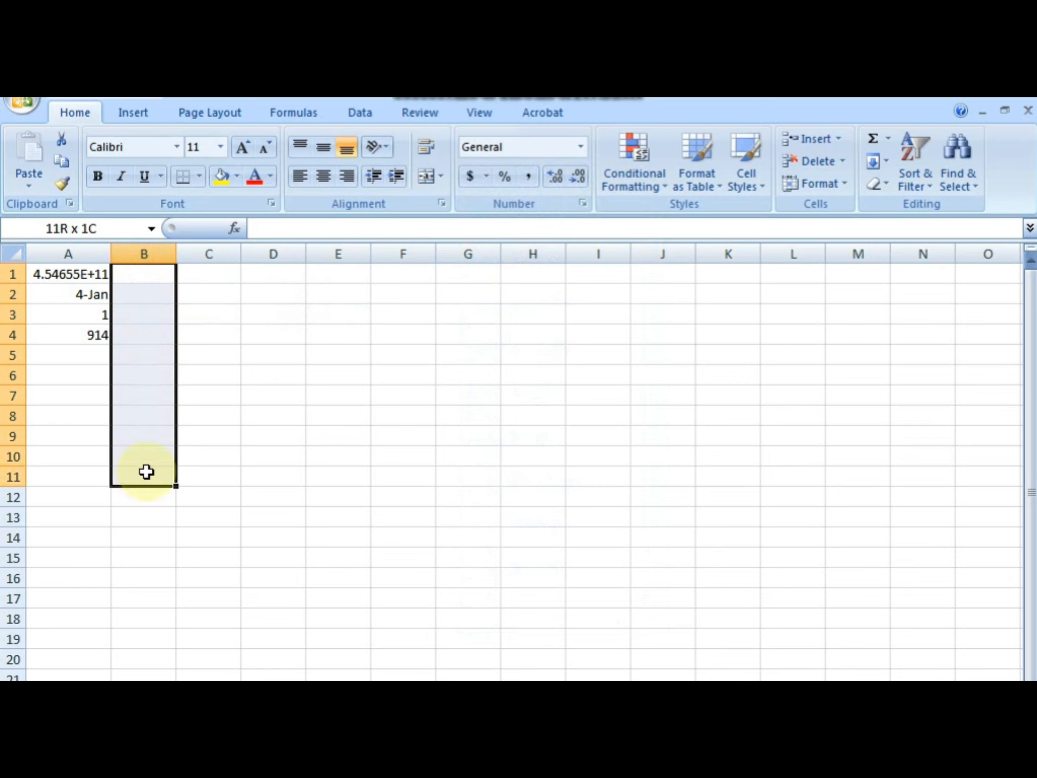
pyautogui.click(583, 143)
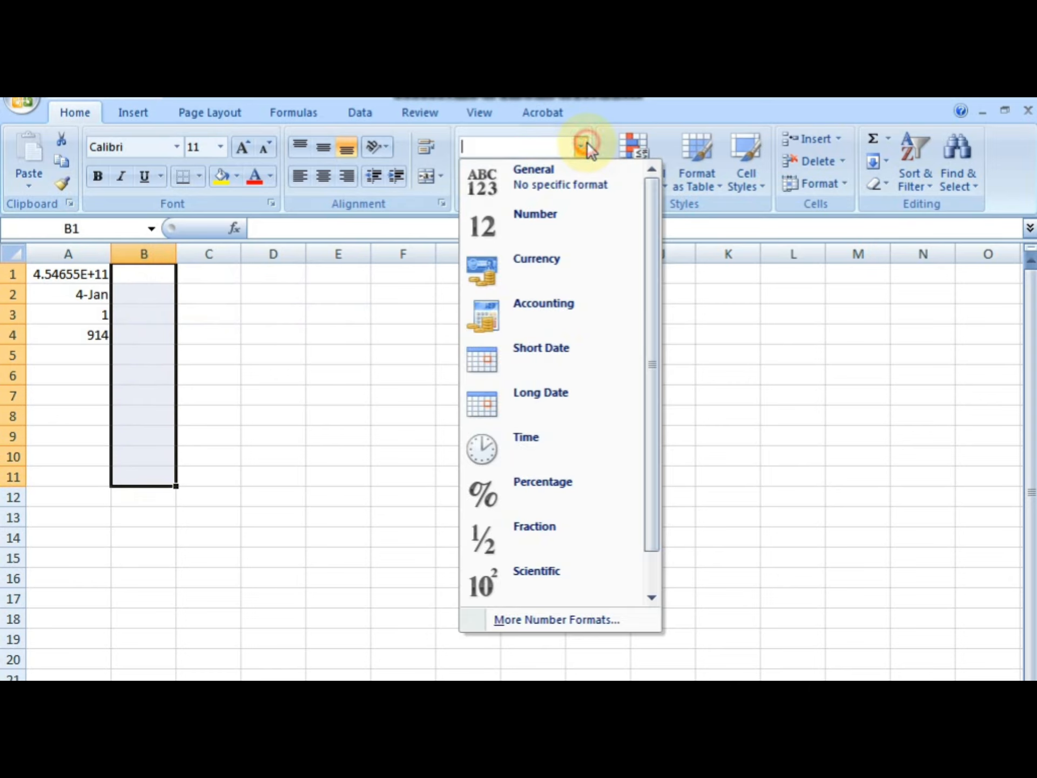
pyautogui.click(542, 234)
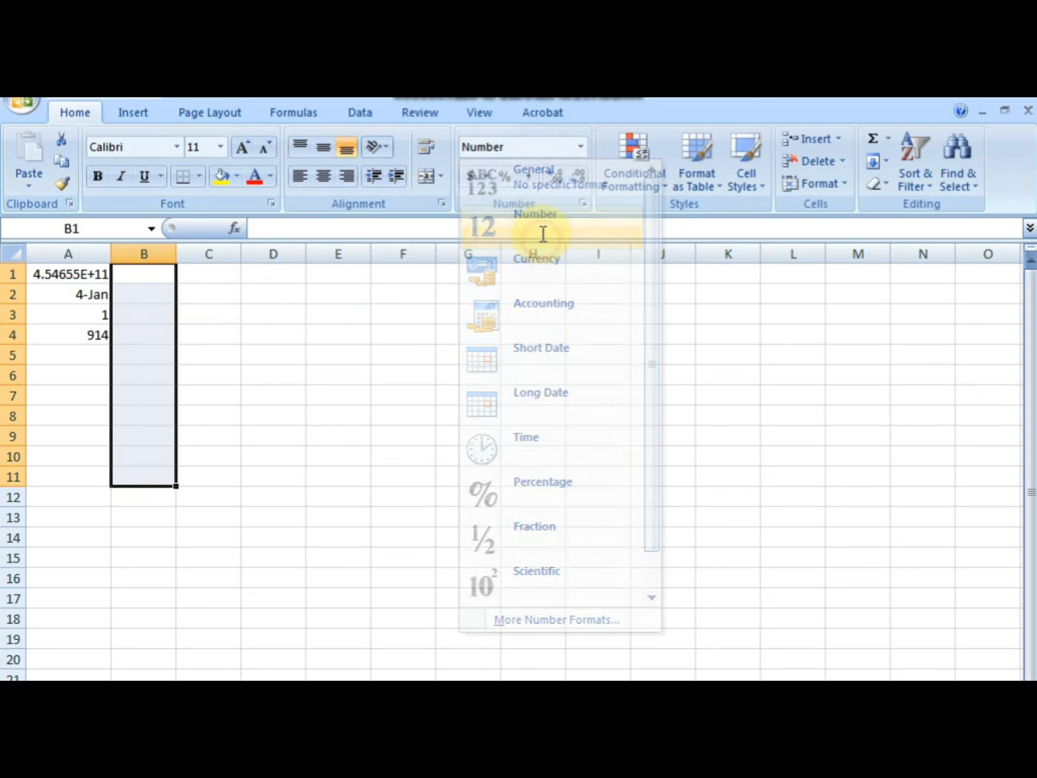
# - Enter the whole numbers 12, 14 and 125 in cells B2, B3 and B4
pyautogui.click(135, 294)
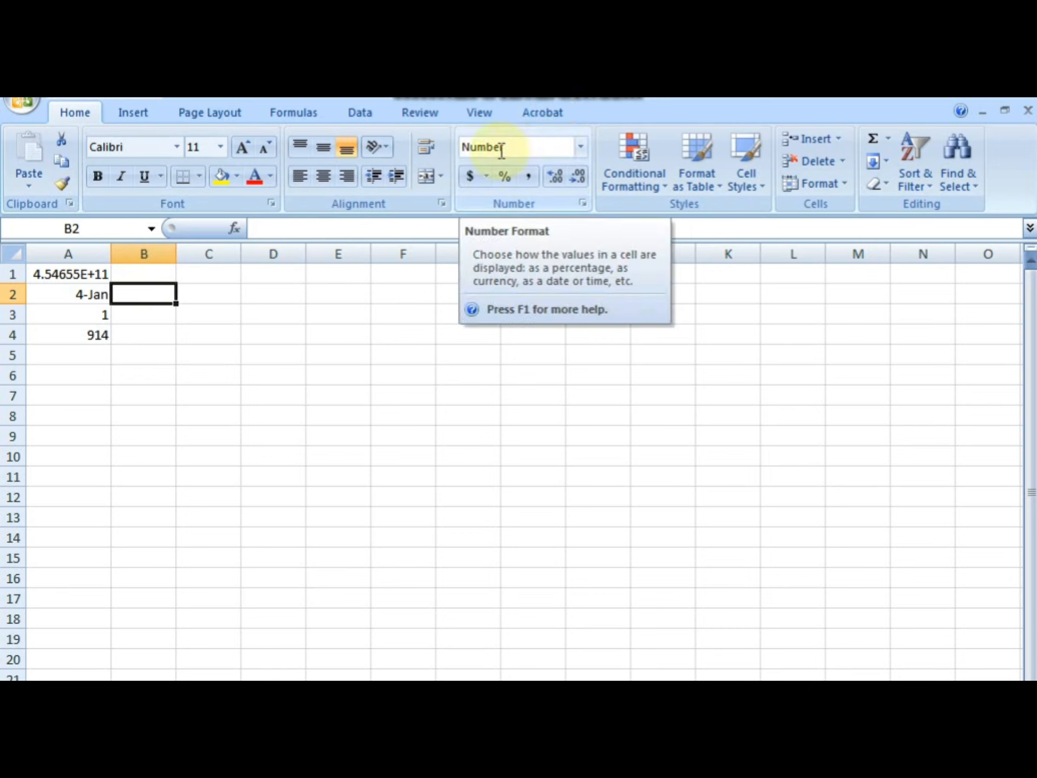
pyautogui.write('12')
pyautogui.press('Return')
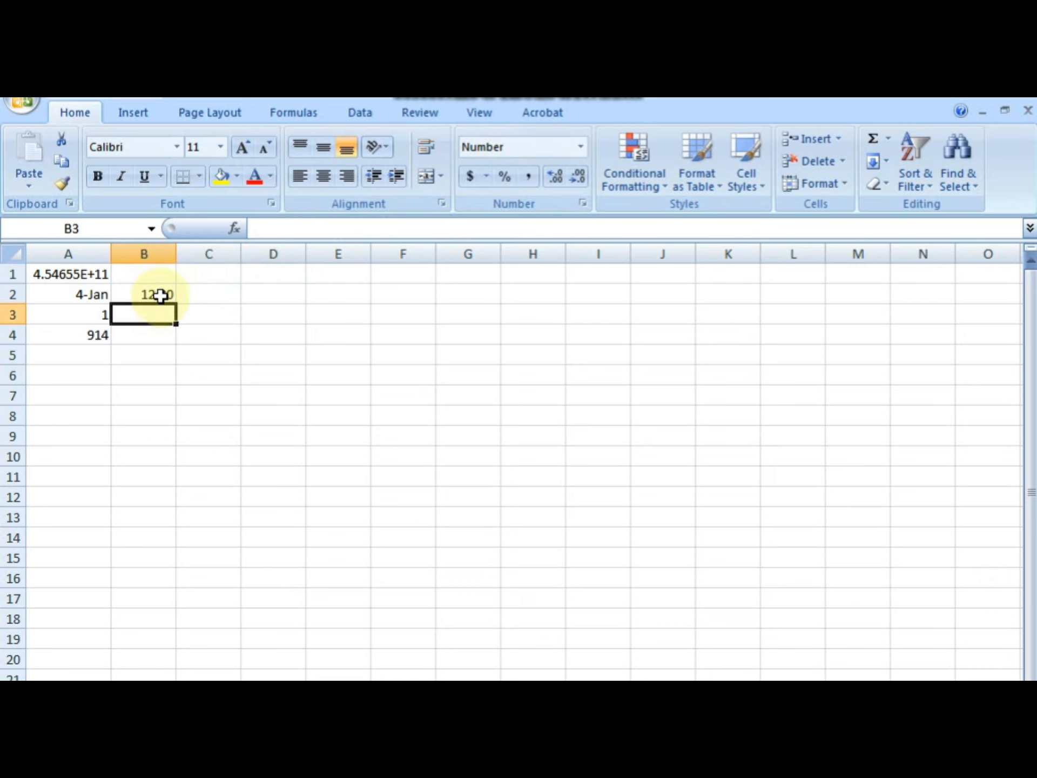
pyautogui.write('14')
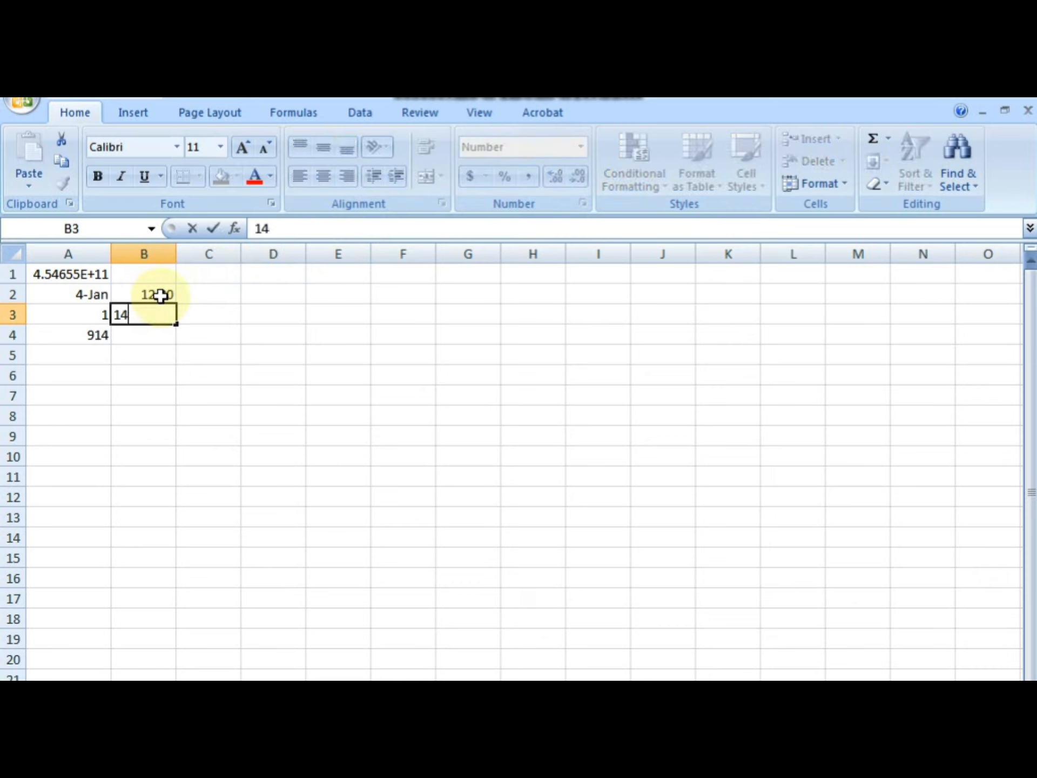
pyautogui.press('Return')
pyautogui.write('125')
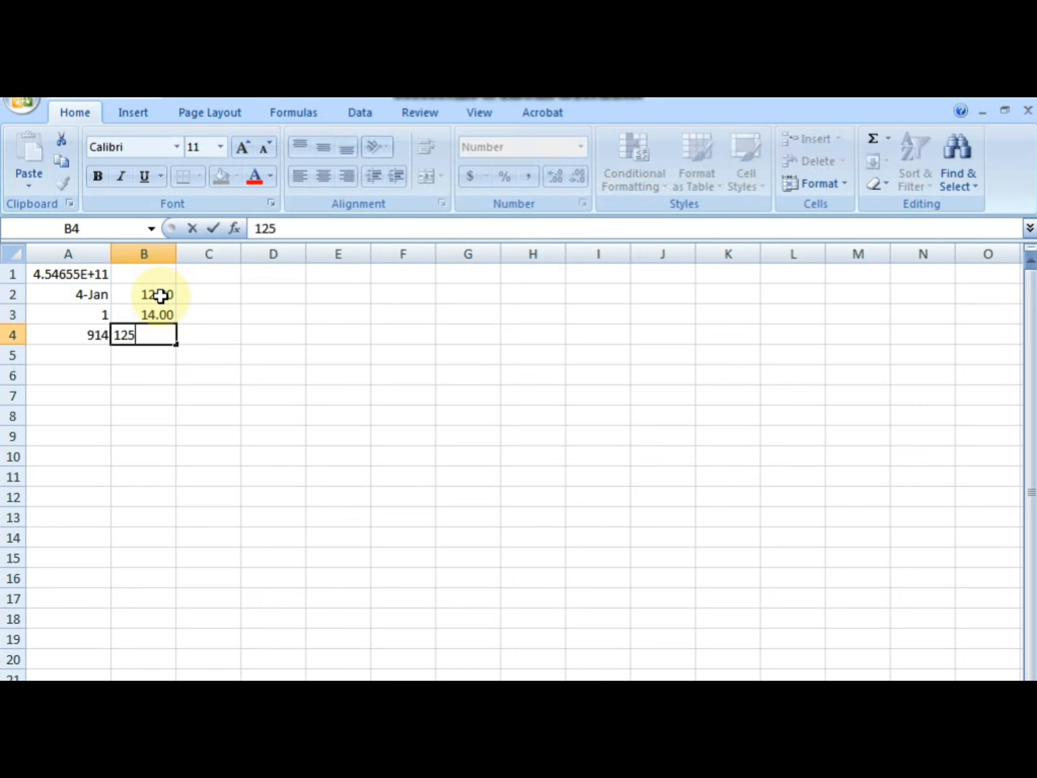
pyautogui.press('Return')
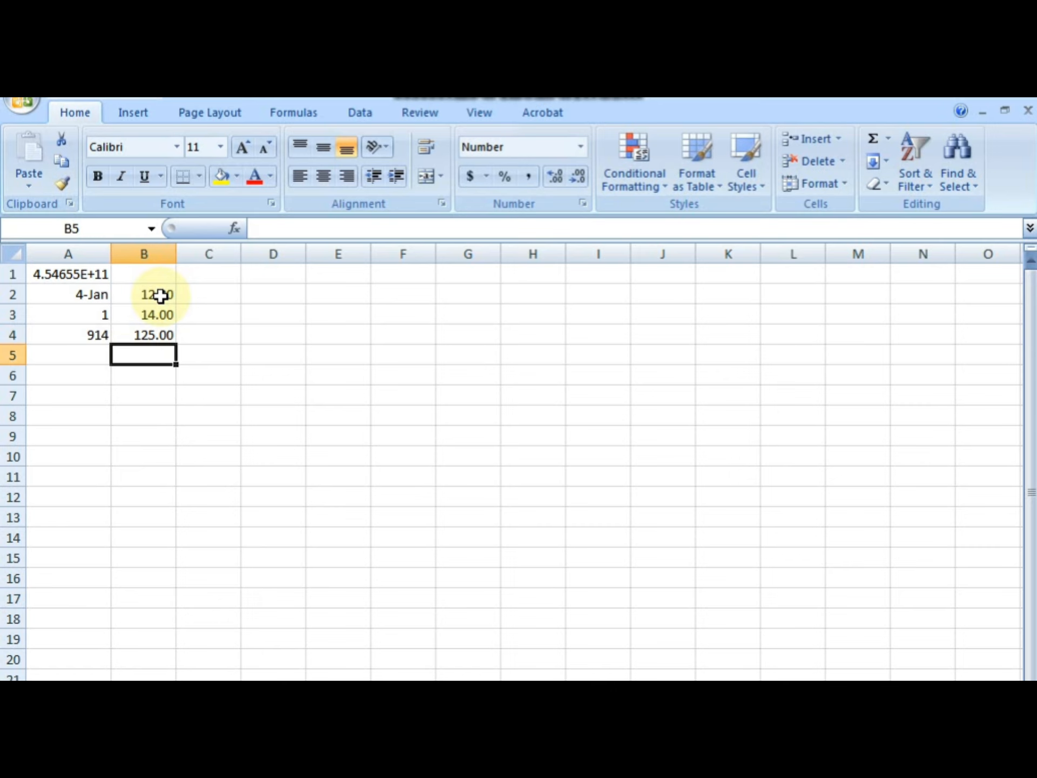
# - Enter the decimal values 136.35 in cell B5 and 142.365 in cell B6
pyautogui.write('136')
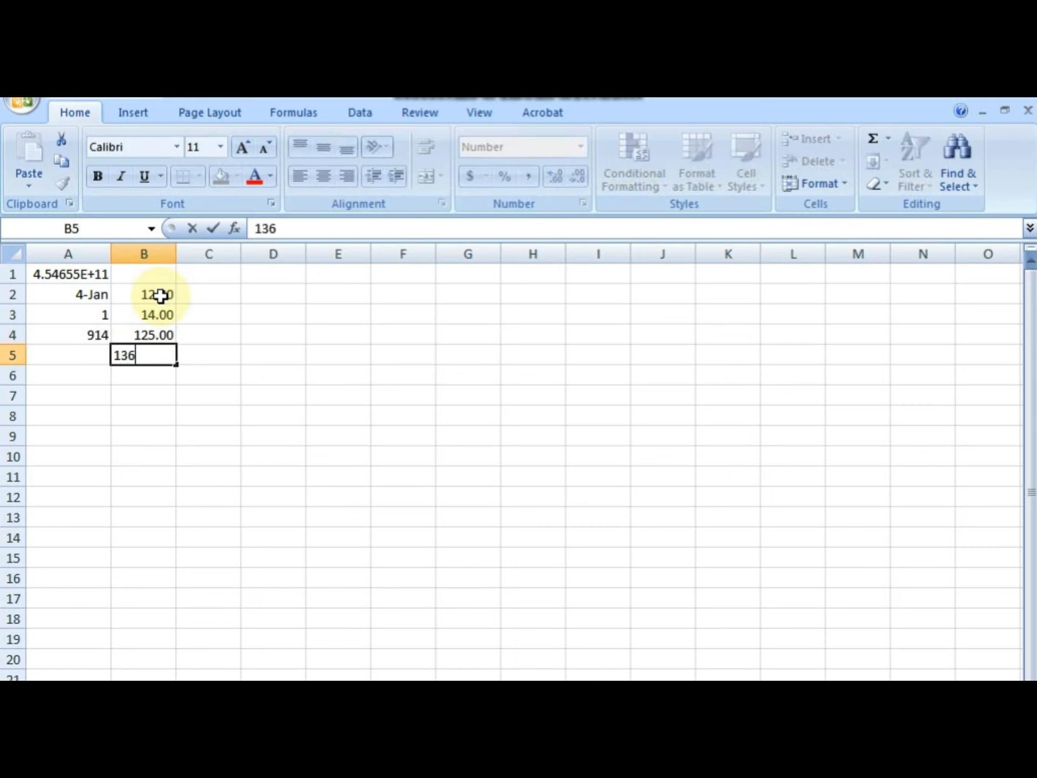
pyautogui.write('.35')
pyautogui.press('Return')
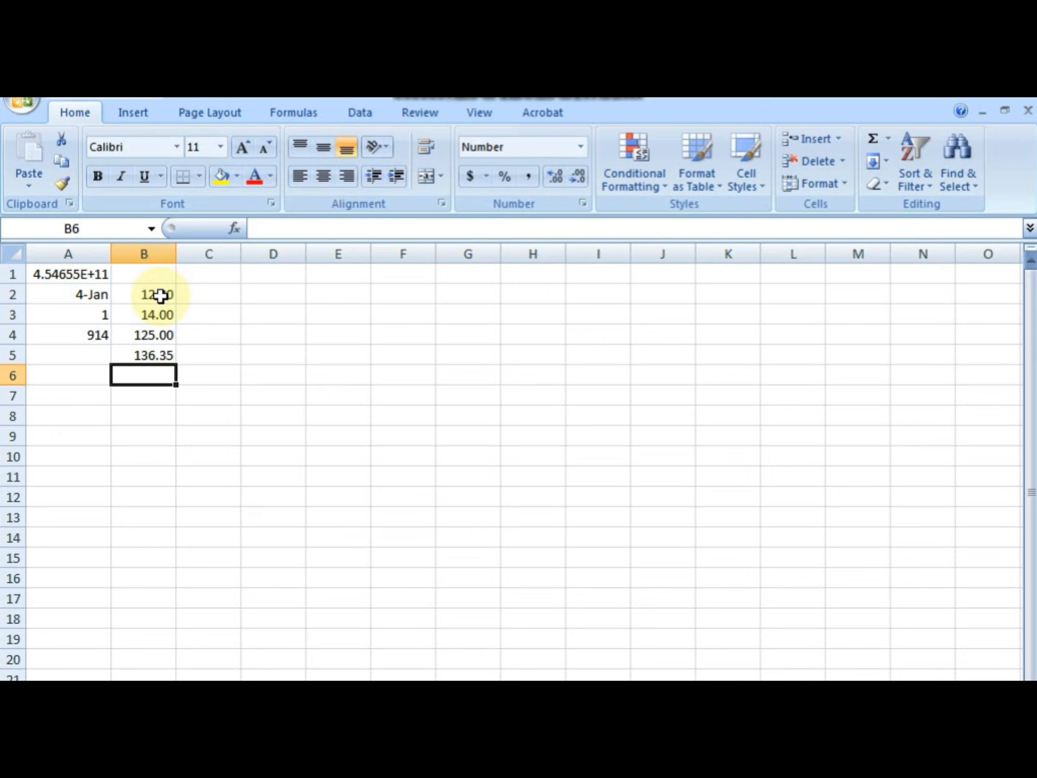
pyautogui.write('142.')
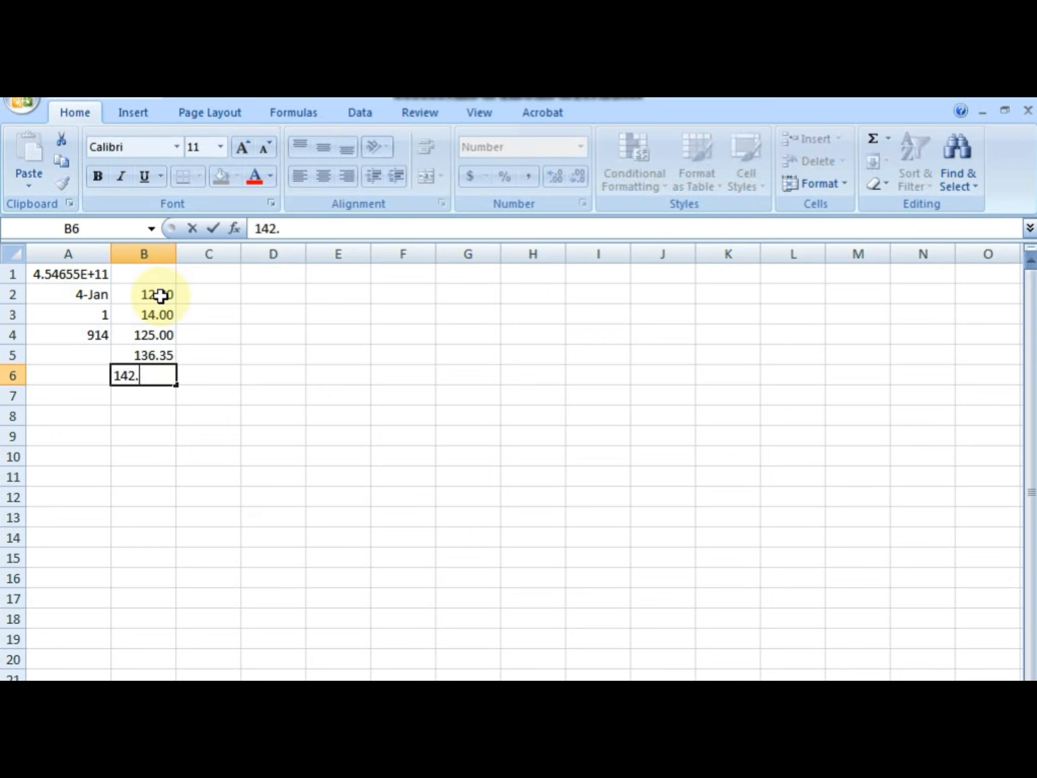
pyautogui.write('365')
pyautogui.press('Return')
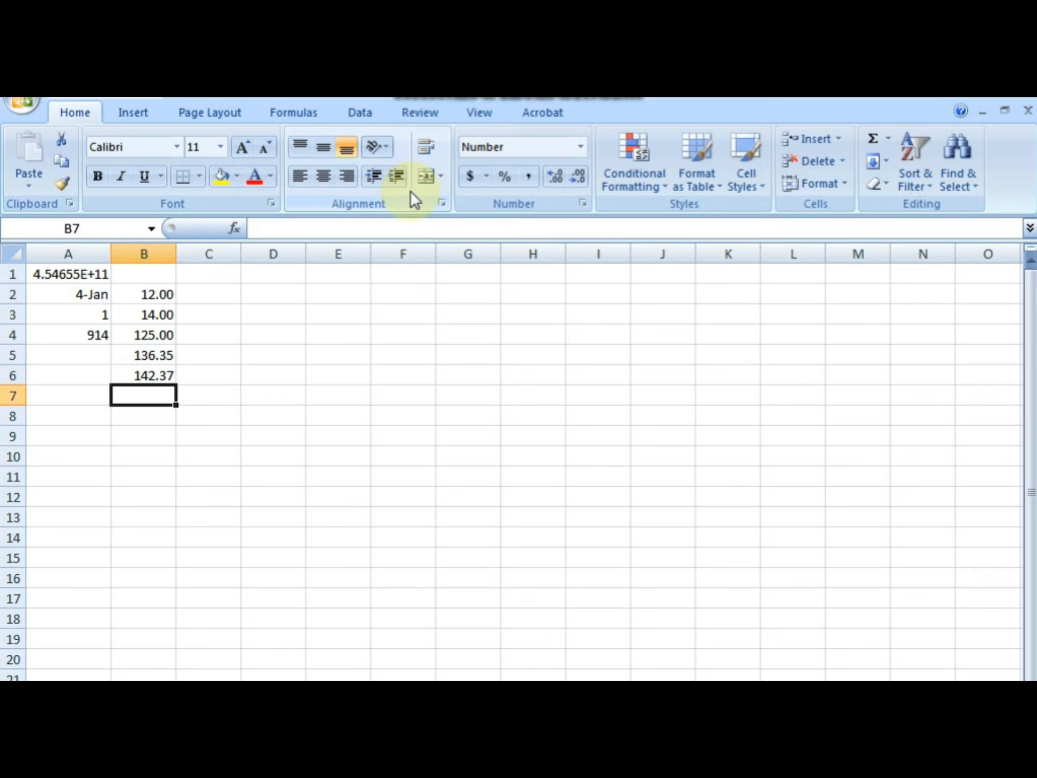
# - Increase the displayed decimals of cell B6 to six places
pyautogui.press('Up')
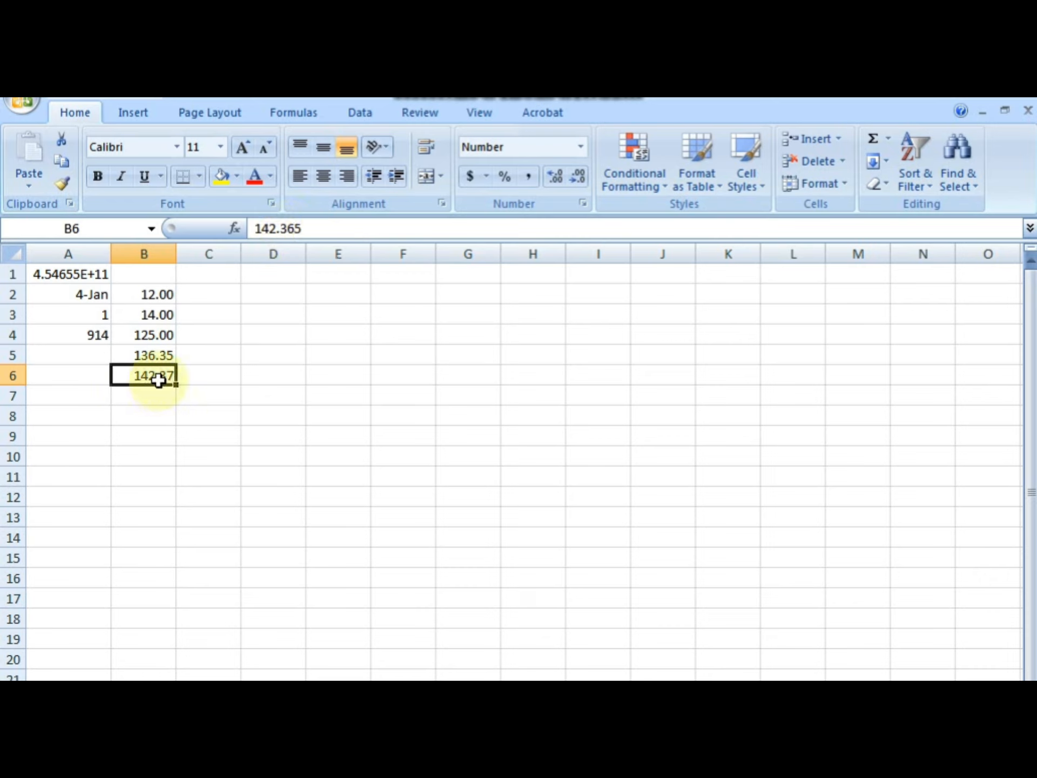
pyautogui.click(558, 179)
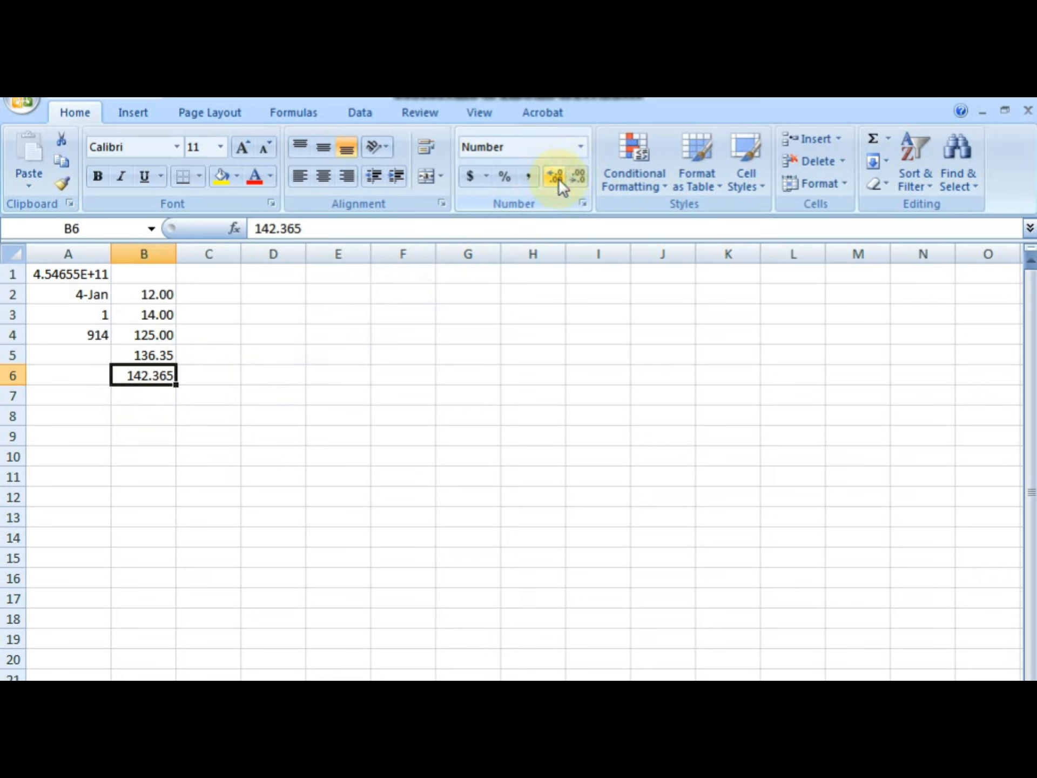
pyautogui.click(558, 178)
pyautogui.click(559, 179)
pyautogui.click(559, 179)
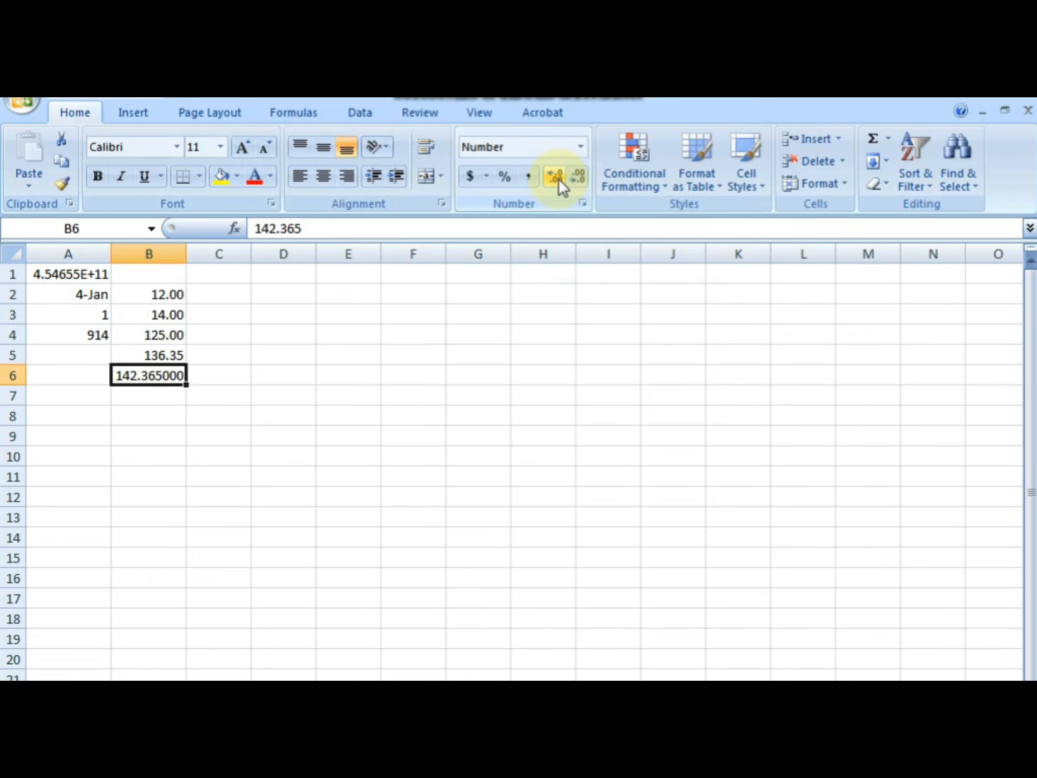
# - Decrease the displayed decimals of cell B6 to two places
pyautogui.click(581, 179)
pyautogui.click(581, 179)
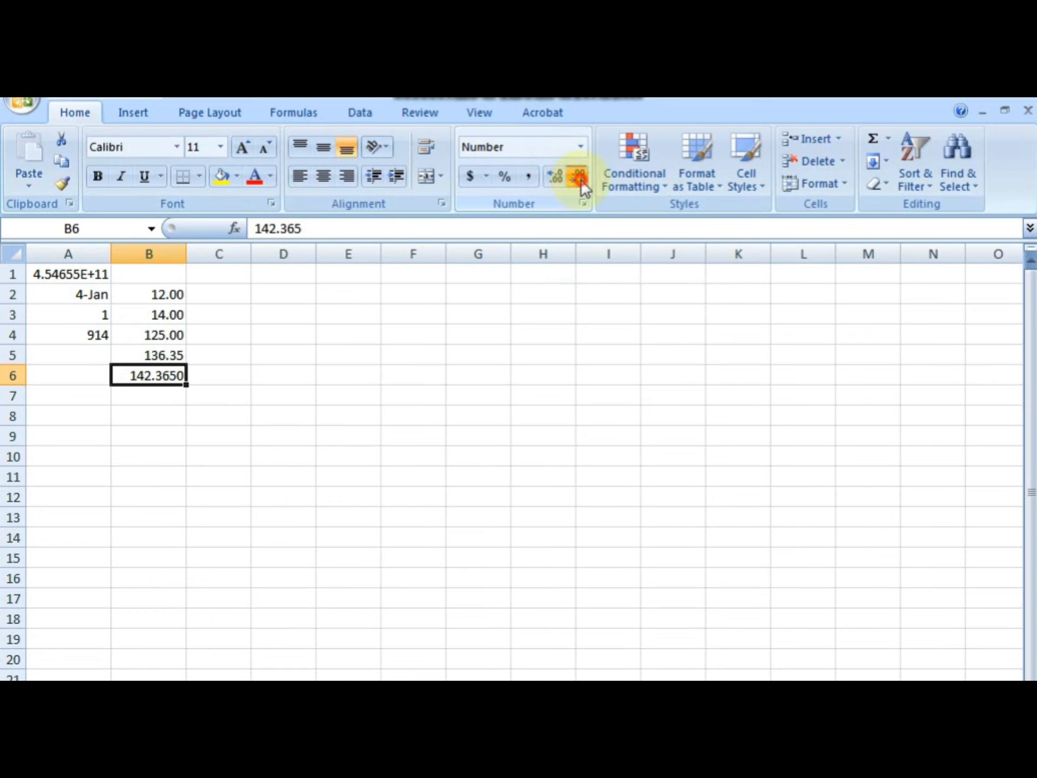
pyautogui.click(582, 180)
pyautogui.click(581, 180)
# - Enter 45.4654654 in cell B7
pyautogui.click(154, 393)
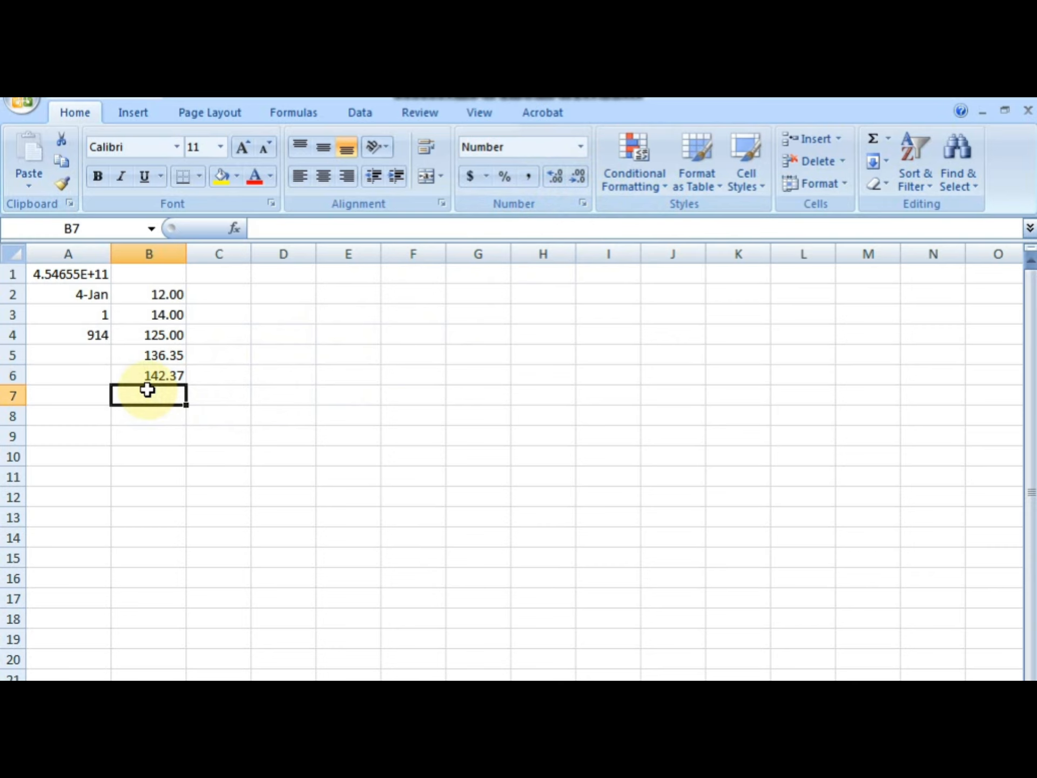
pyautogui.write('45.4654654')
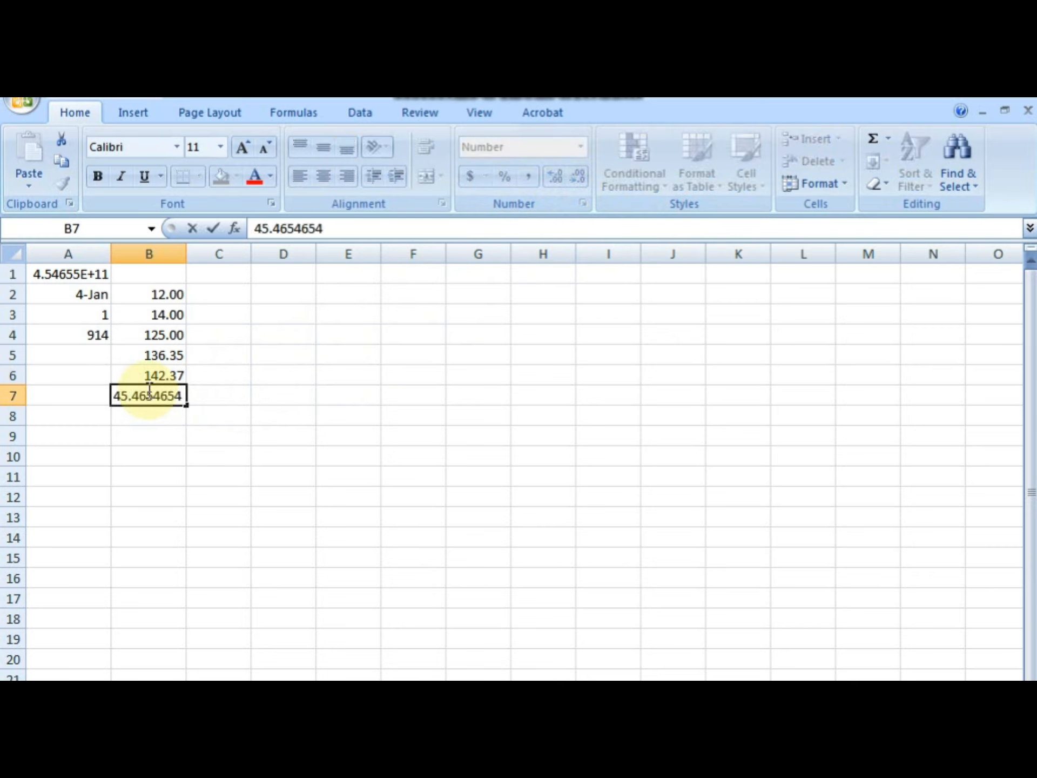
pyautogui.click(160, 476)
# - Increase the displayed decimals of cell B7 to eleven places
pyautogui.click(170, 396)
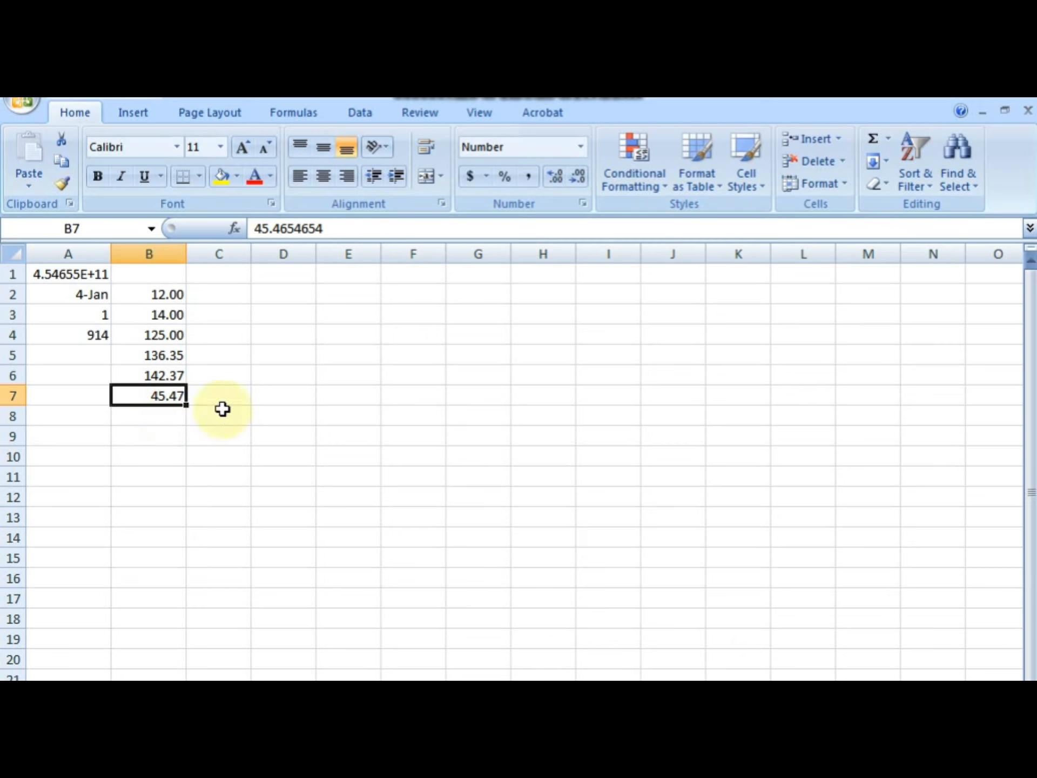
pyautogui.click(563, 181)
pyautogui.click(563, 182)
pyautogui.click(563, 181)
pyautogui.click(563, 182)
pyautogui.click(563, 181)
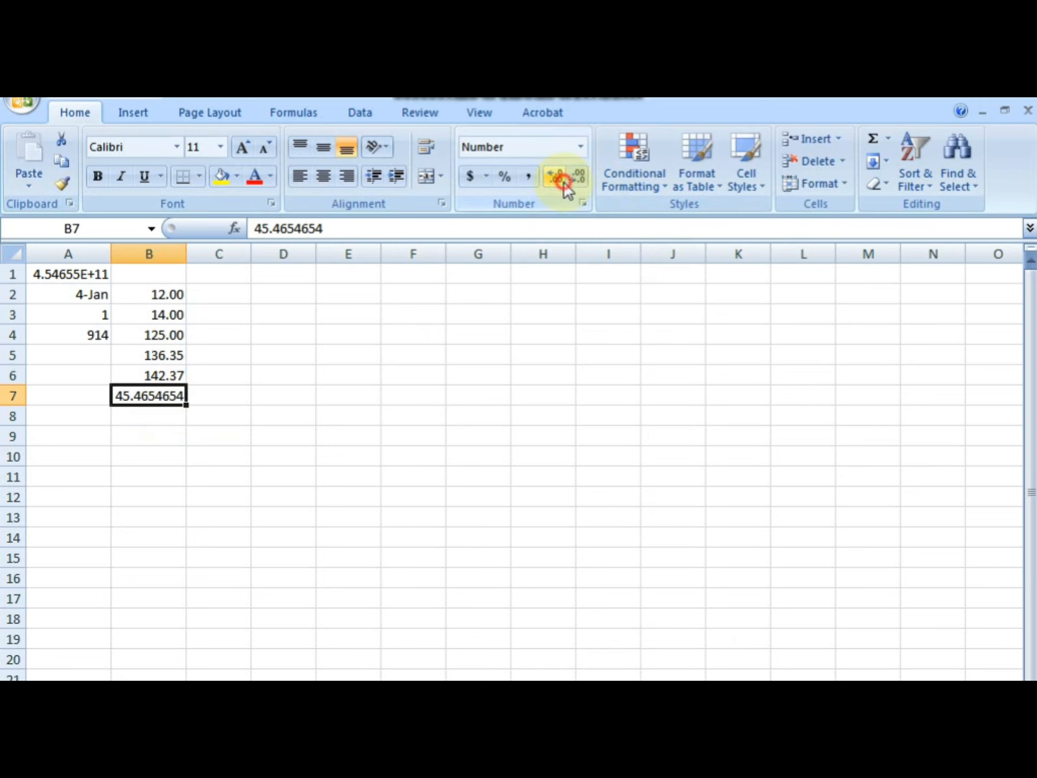
pyautogui.click(563, 182)
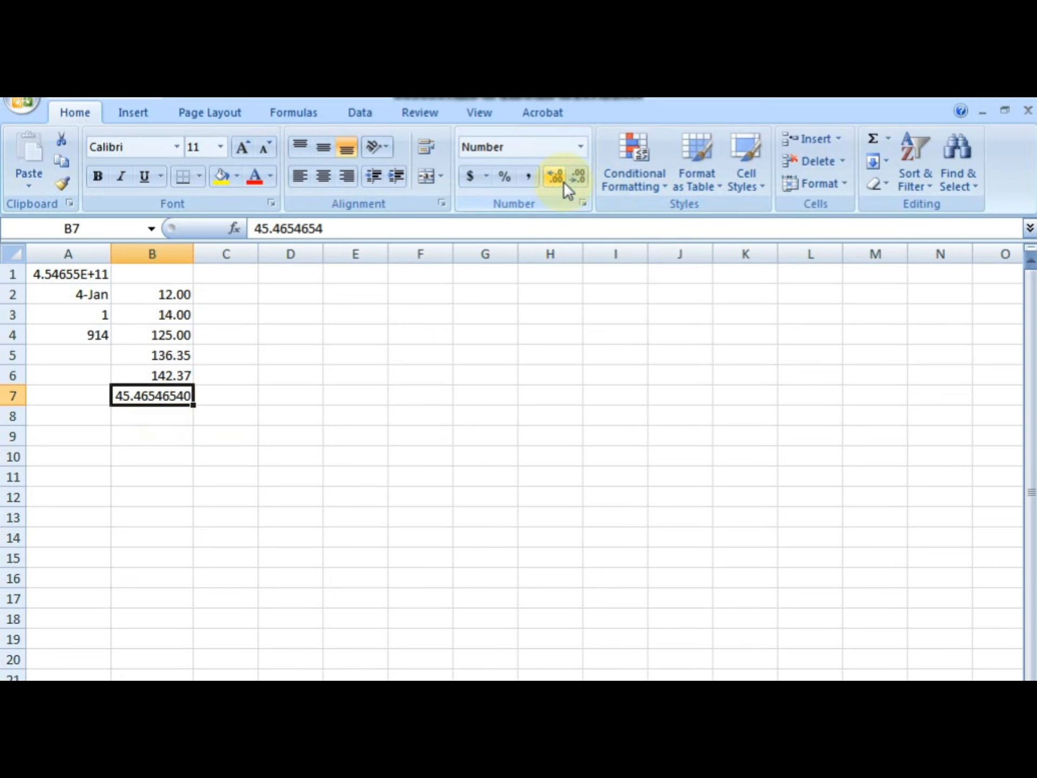
pyautogui.click(563, 182)
pyautogui.click(563, 182)
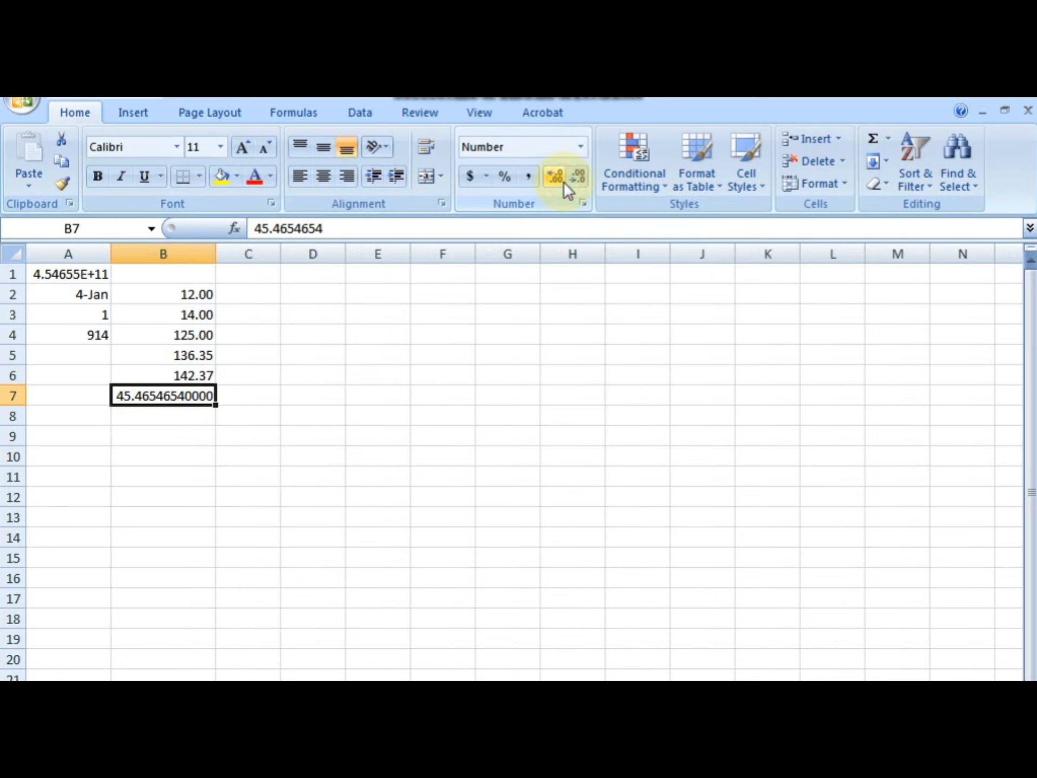
# - Decrease the displayed decimals of cell B7 until it shows no decimal places
pyautogui.click(579, 176)
pyautogui.click(579, 176)
pyautogui.click(579, 176)
pyautogui.click(579, 176)
pyautogui.click(579, 176)
pyautogui.click(579, 177)
pyautogui.click(579, 176)
pyautogui.click(580, 176)
pyautogui.click(580, 176)
pyautogui.click(580, 176)
pyautogui.click(579, 176)
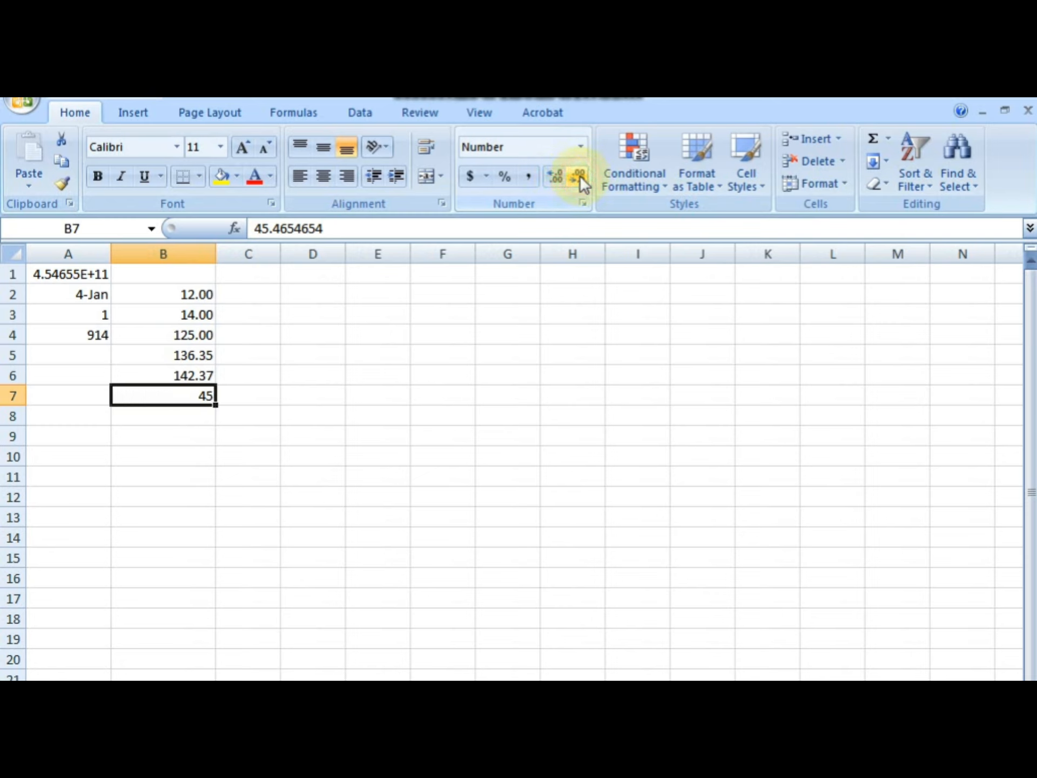
pyautogui.click(438, 475)
# - Remove both decimal places from the displayed values in cells B2:B6
pyautogui.click(193, 293)
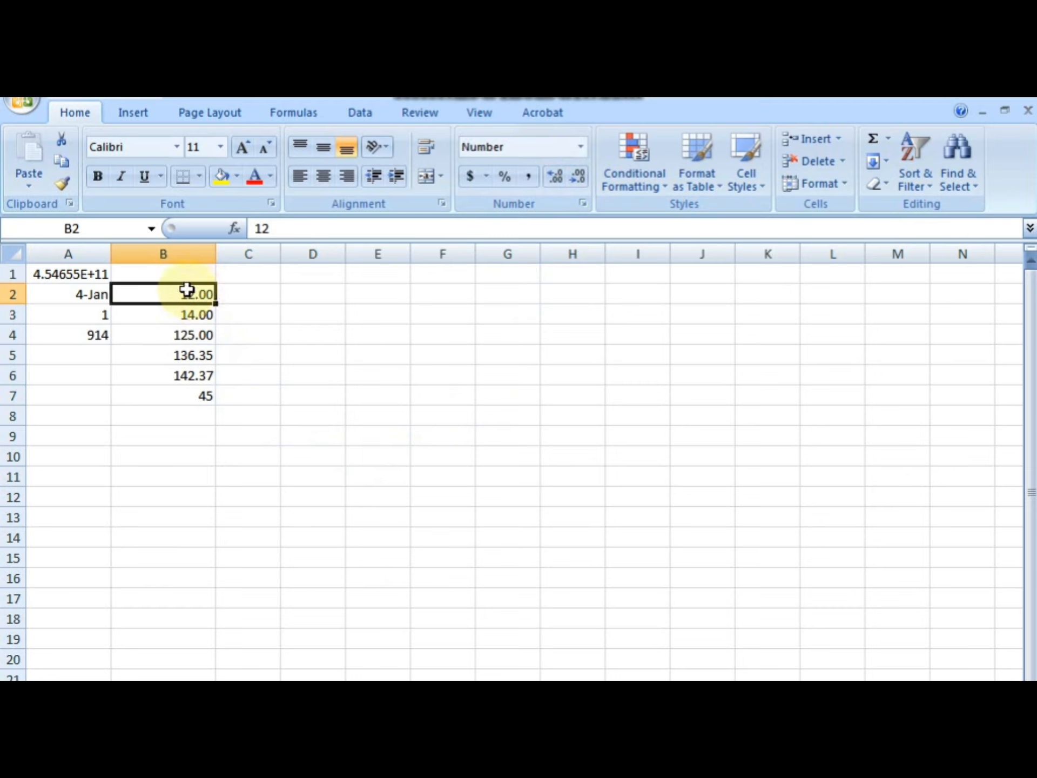
pyautogui.moveTo(196, 292); pyautogui.dragTo(208, 376)
pyautogui.click(584, 176)
pyautogui.click(584, 174)
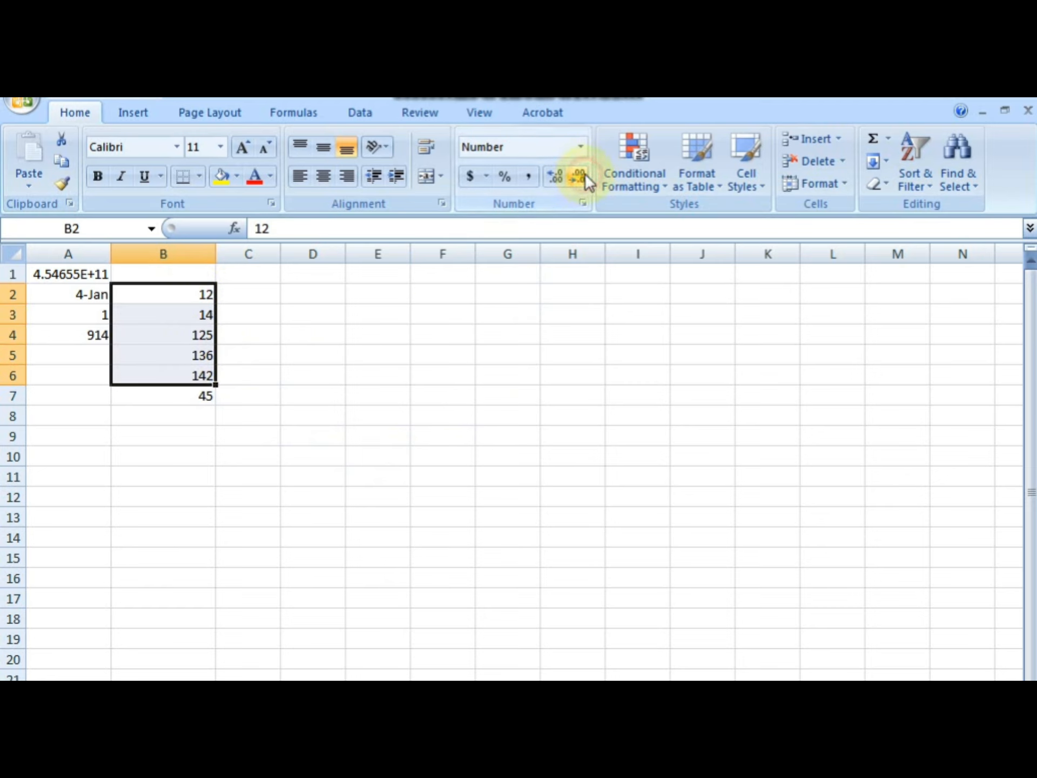
pyautogui.click(351, 338)
# - Undo the last decimal decrease on cells B2:B6
pyautogui.click(180, 332)
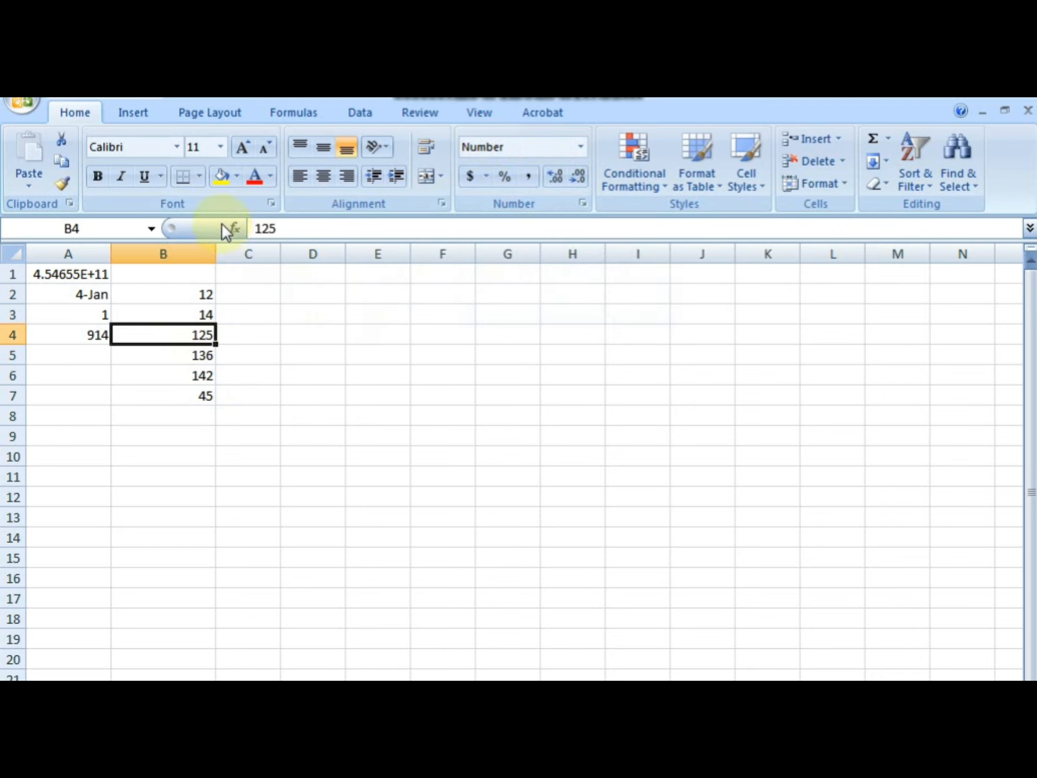
pyautogui.hotkey('ctrl', 'z')
pyautogui.click(236, 369)
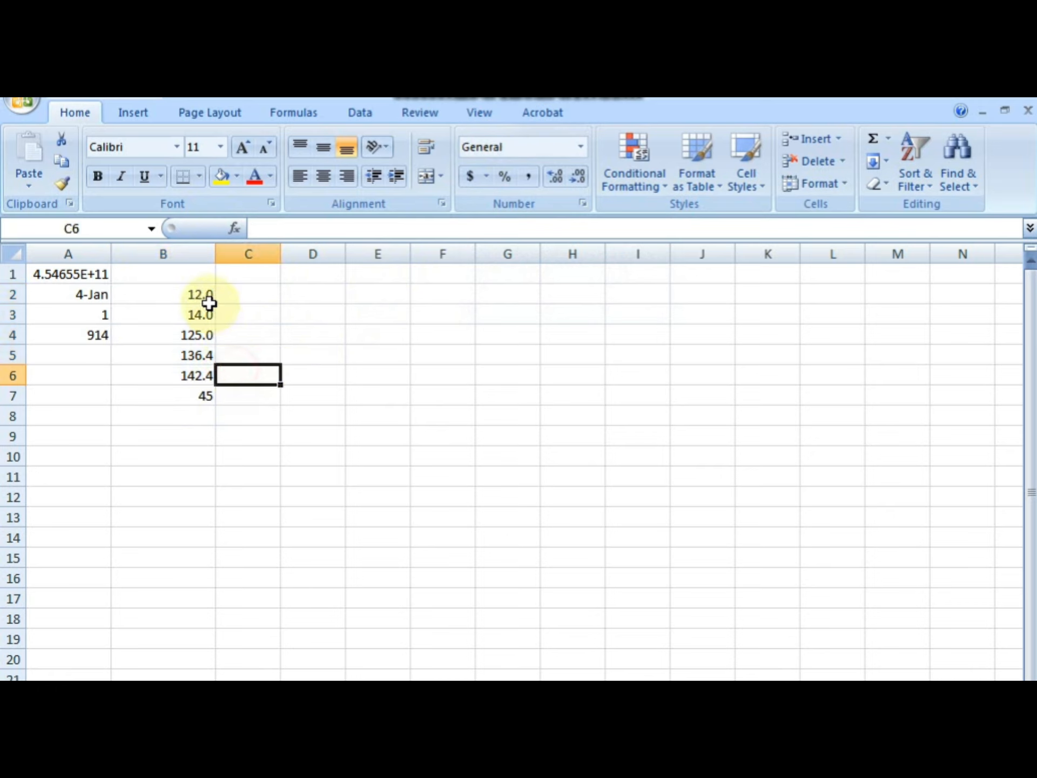
# - Reset the values in cells B2:B7 to the General number format
pyautogui.moveTo(202, 297); pyautogui.dragTo(201, 397)
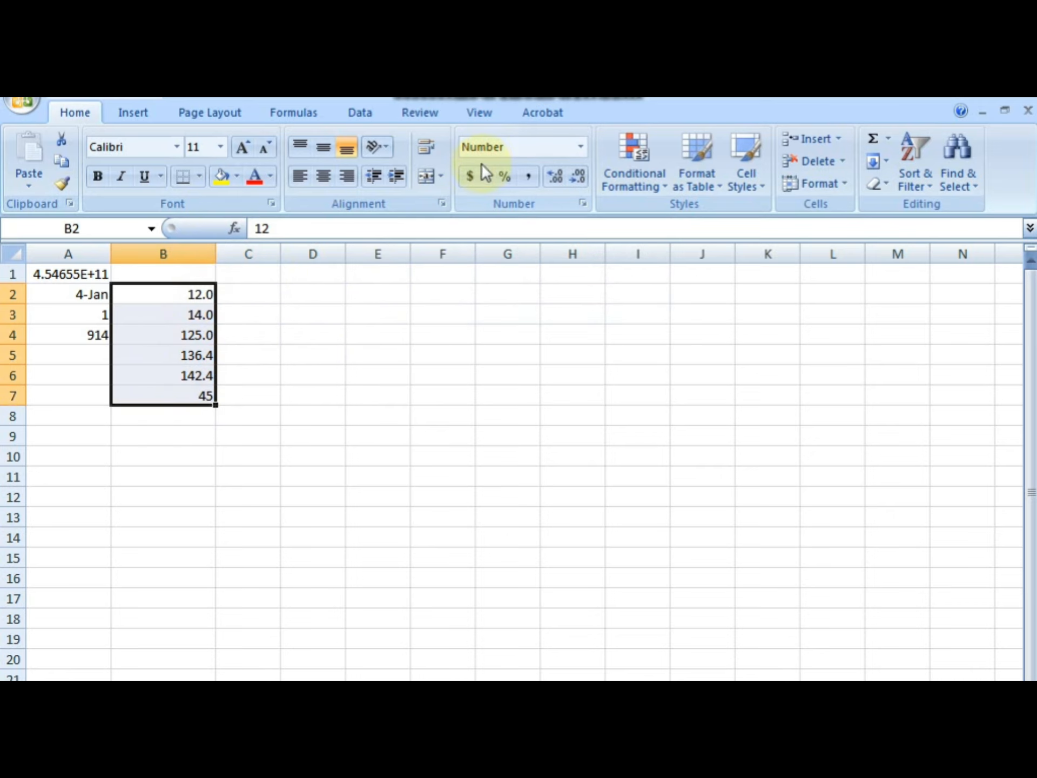
pyautogui.click(580, 147)
pyautogui.click(553, 180)
pyautogui.press('Right')
pyautogui.click(580, 147)
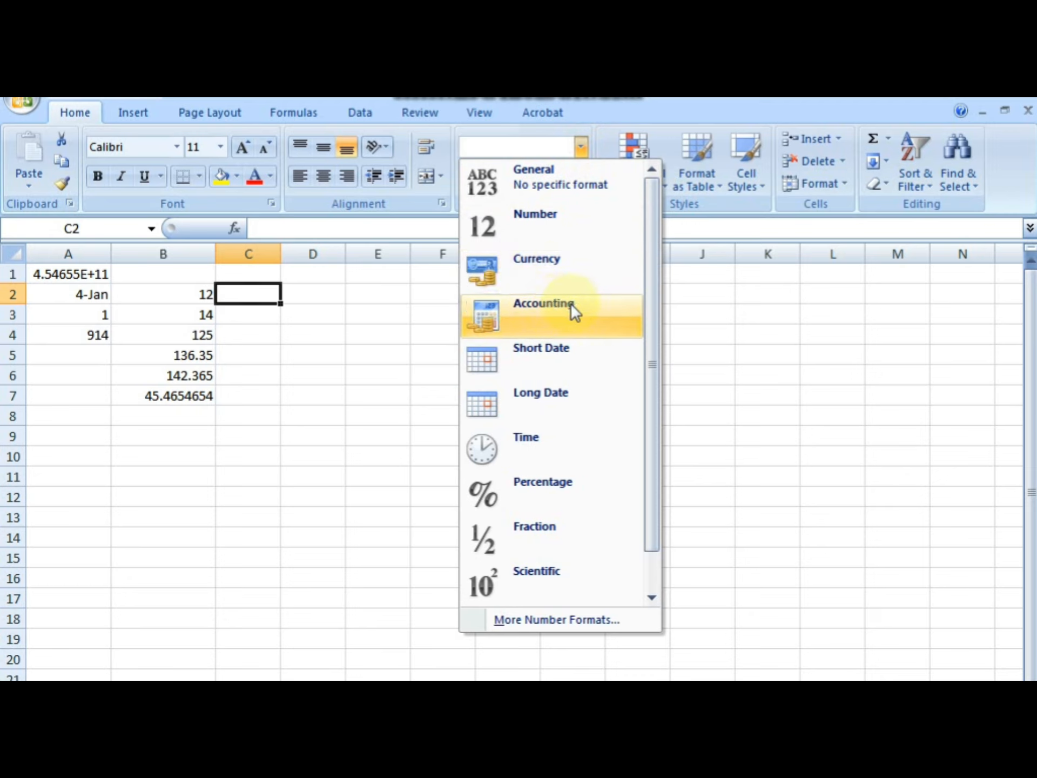
pyautogui.click(338, 331)
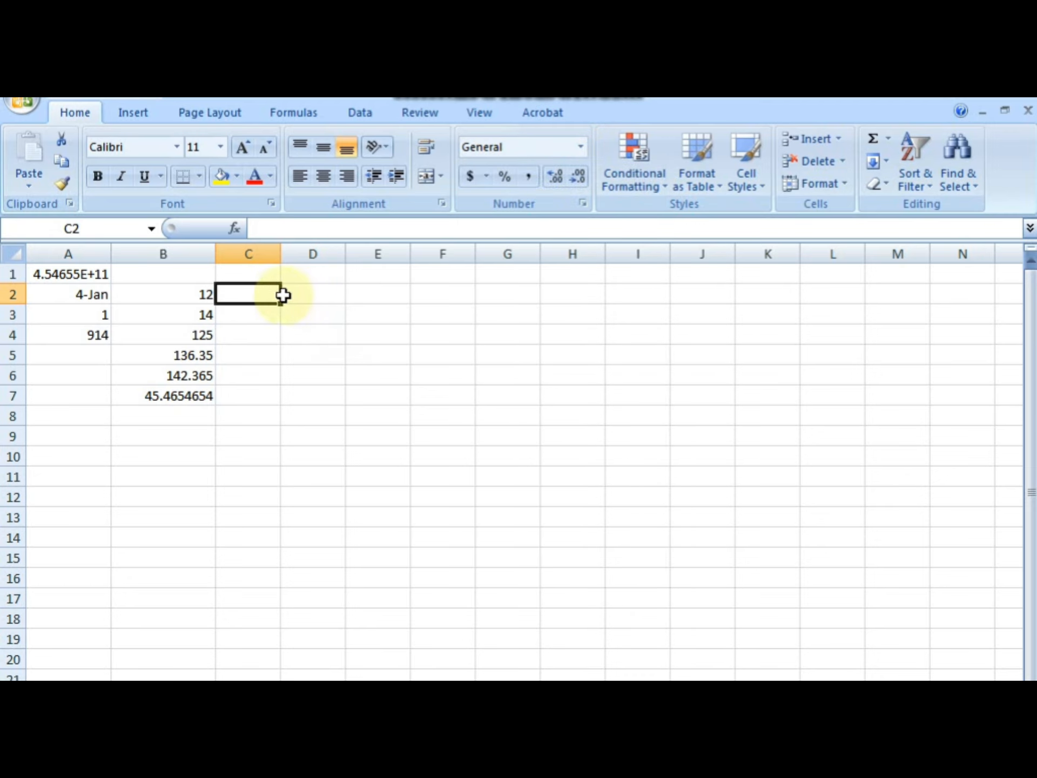
# - Apply the Currency format to cells C1:C11 and the Accounting format to cells D1:D10
pyautogui.moveTo(248, 273); pyautogui.dragTo(268, 482)
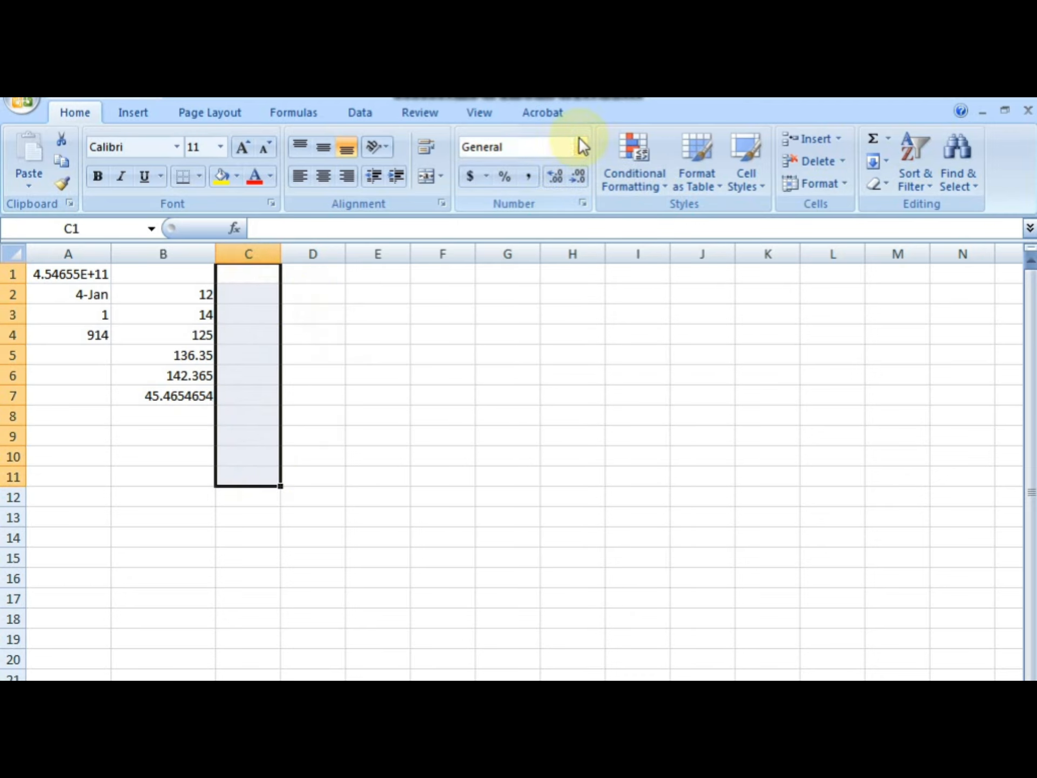
pyautogui.click(581, 147)
pyautogui.click(575, 287)
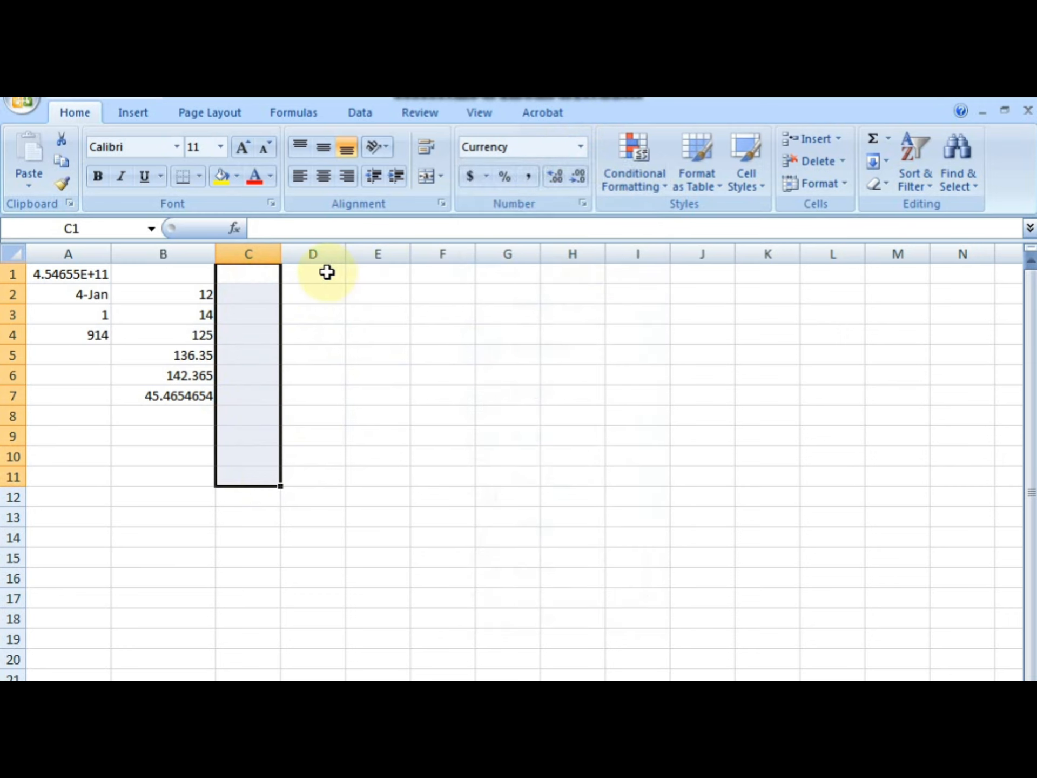
pyautogui.moveTo(326, 273); pyautogui.dragTo(324, 458)
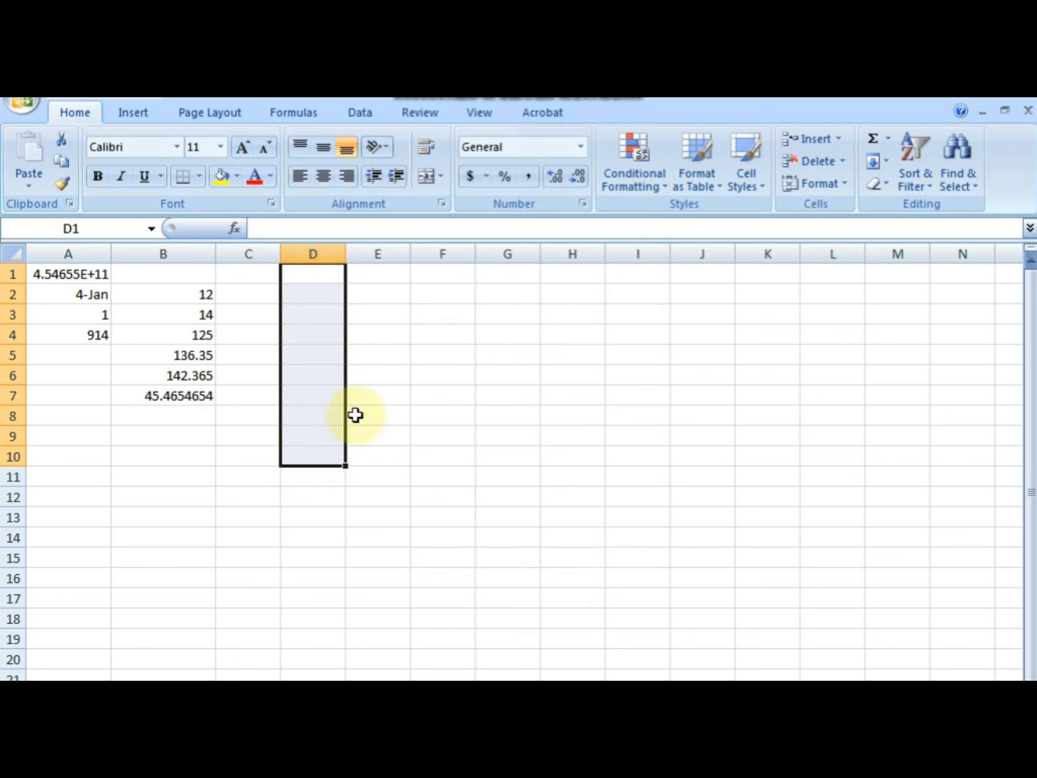
pyautogui.click(580, 146)
pyautogui.click(539, 317)
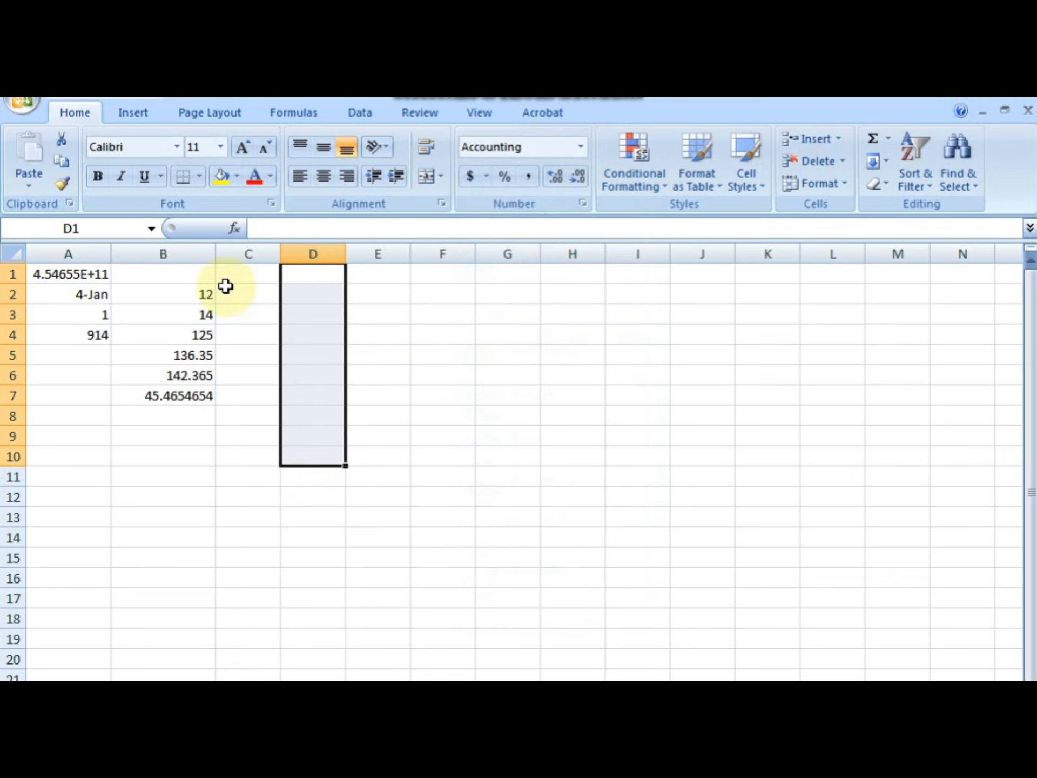
# - Enter 45 in currency cell C2 and 58 in accounting cell D2
pyautogui.click(250, 294)
pyautogui.write('45')
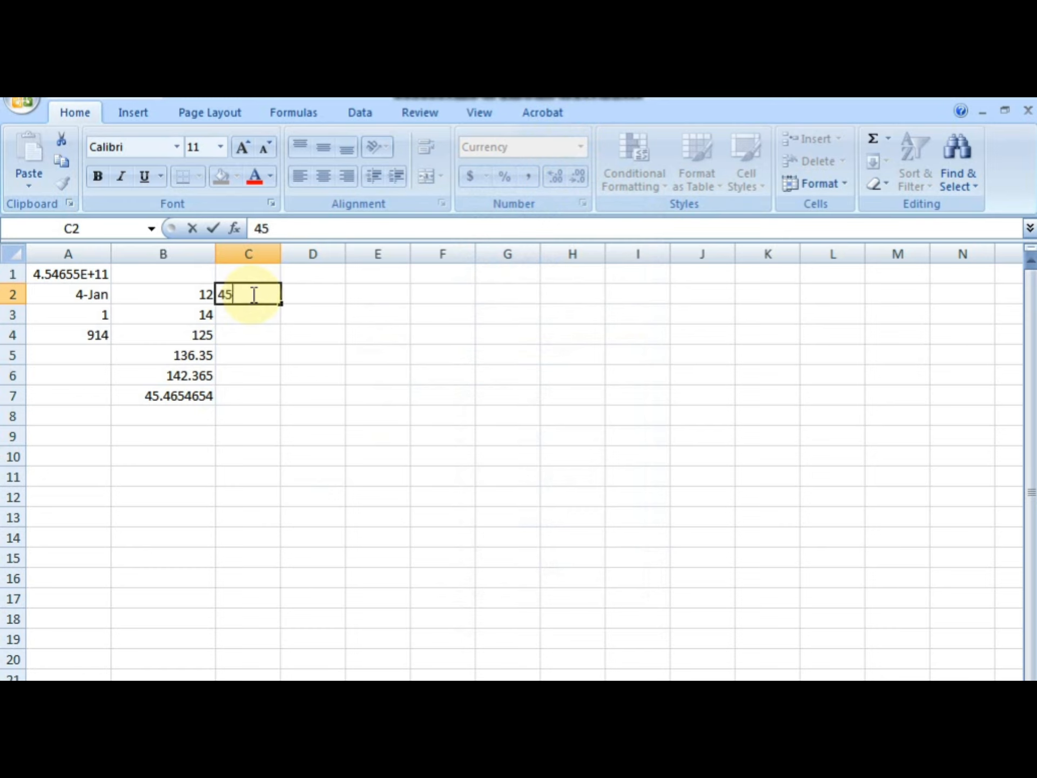
pyautogui.press('Return')
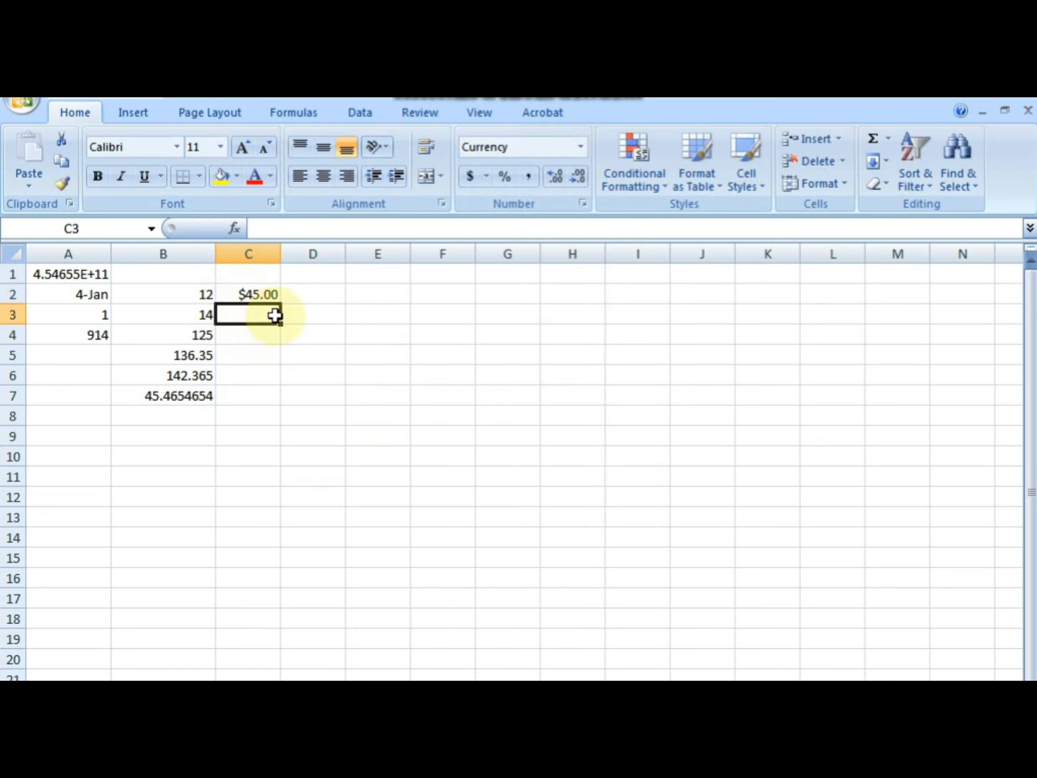
pyautogui.click(293, 294)
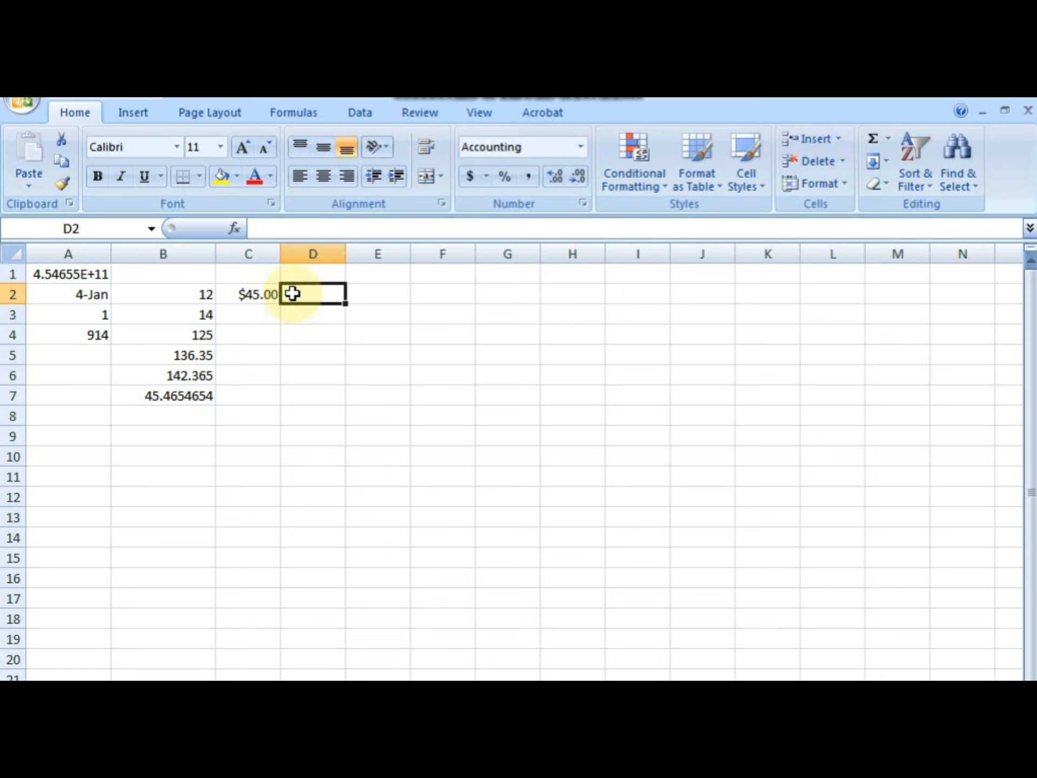
pyautogui.write('58')
pyautogui.press('Return')
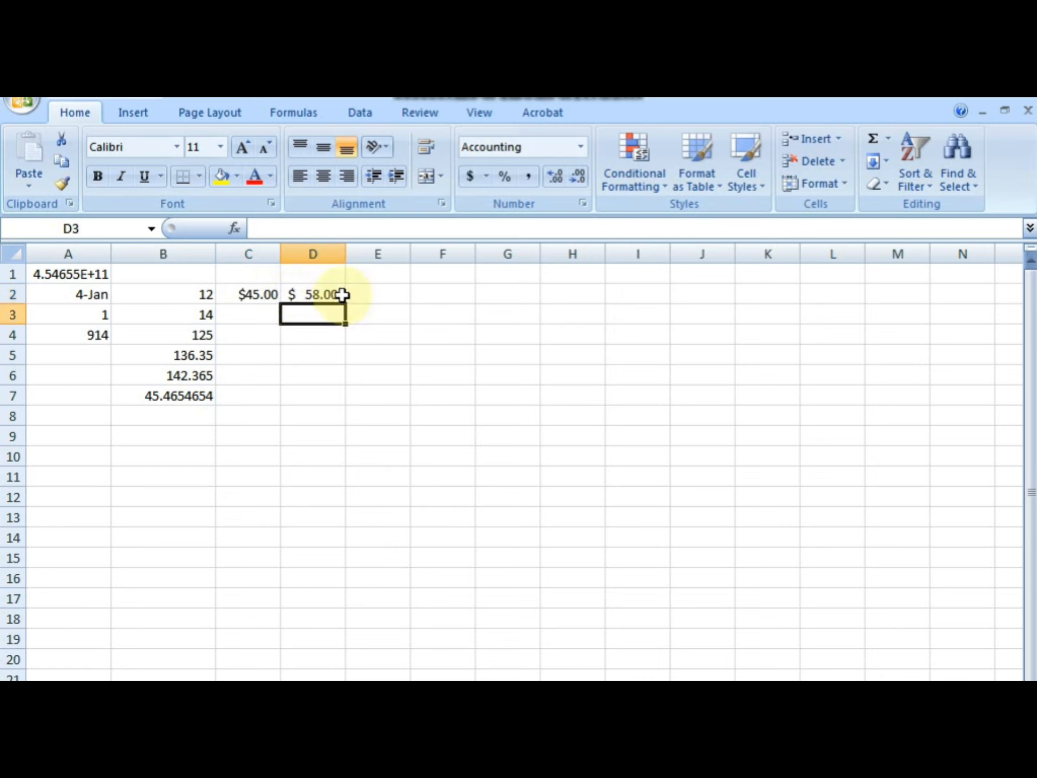
# - Widen columns C and D, and enter 0 in cells C3 and D3 to compare the two formats
pyautogui.moveTo(280, 255); pyautogui.dragTo(278, 254)
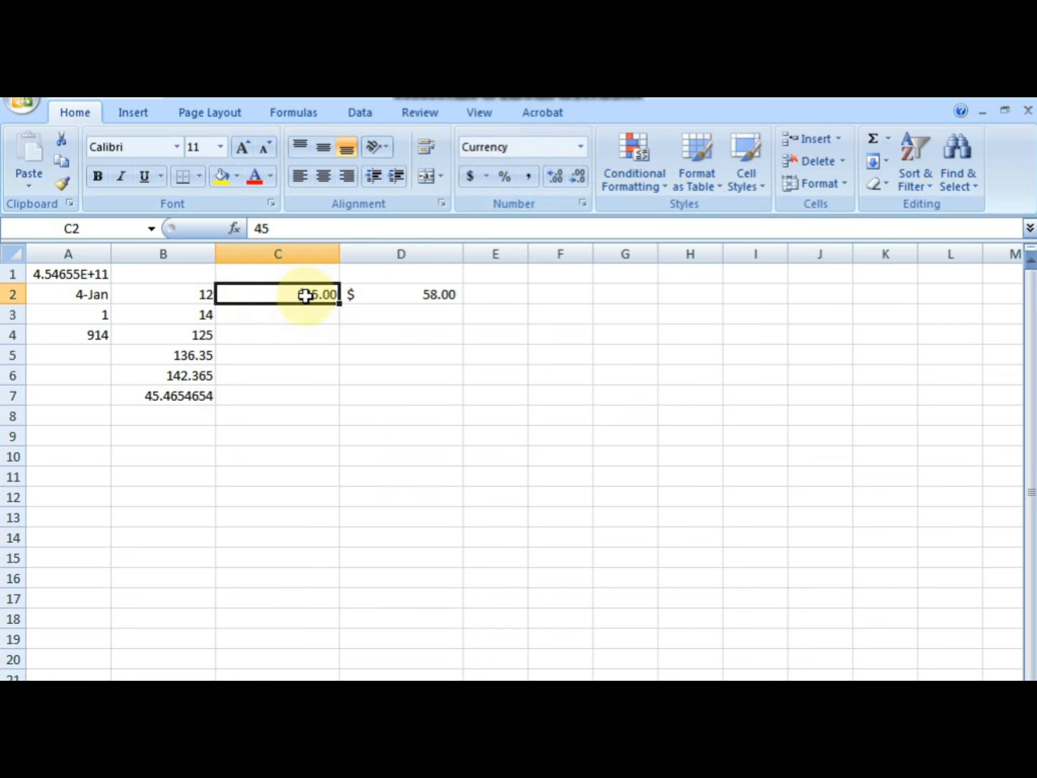
pyautogui.click(413, 298)
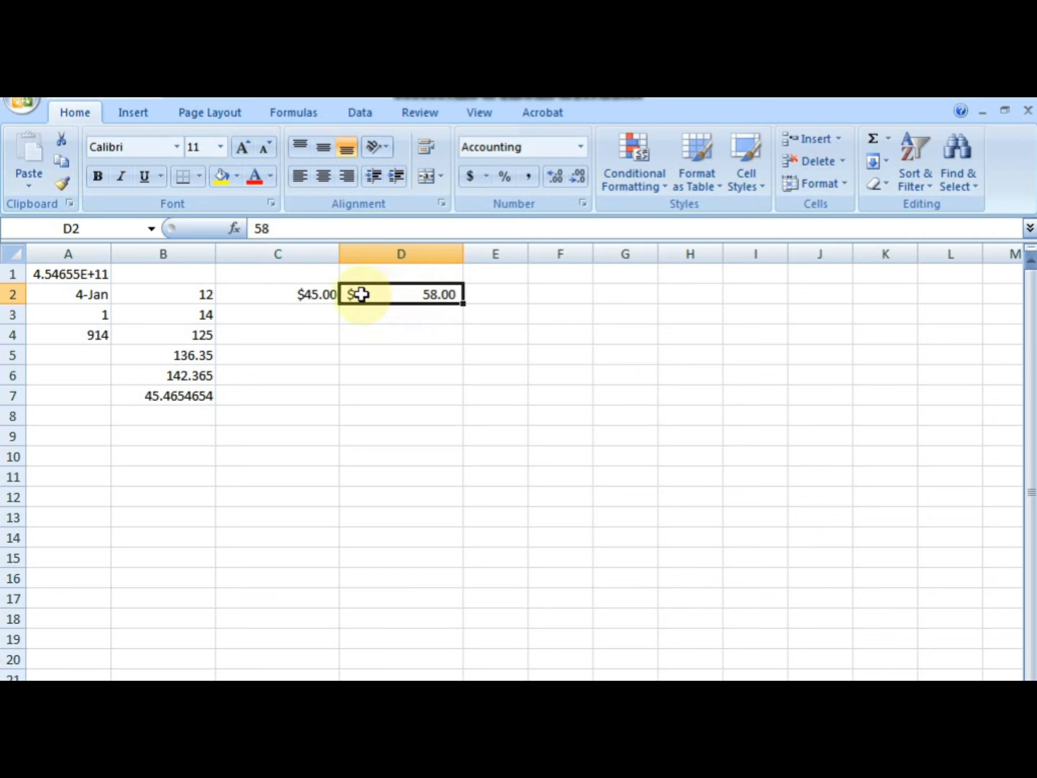
pyautogui.click(260, 315)
pyautogui.write('0')
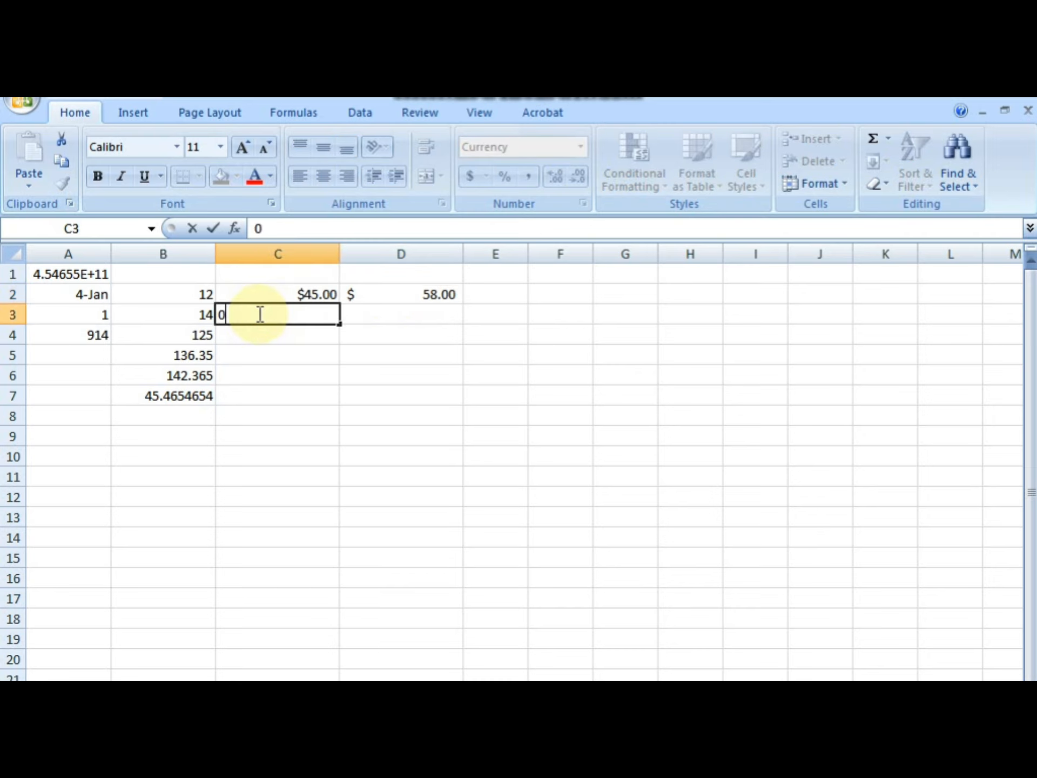
pyautogui.press('Tab')
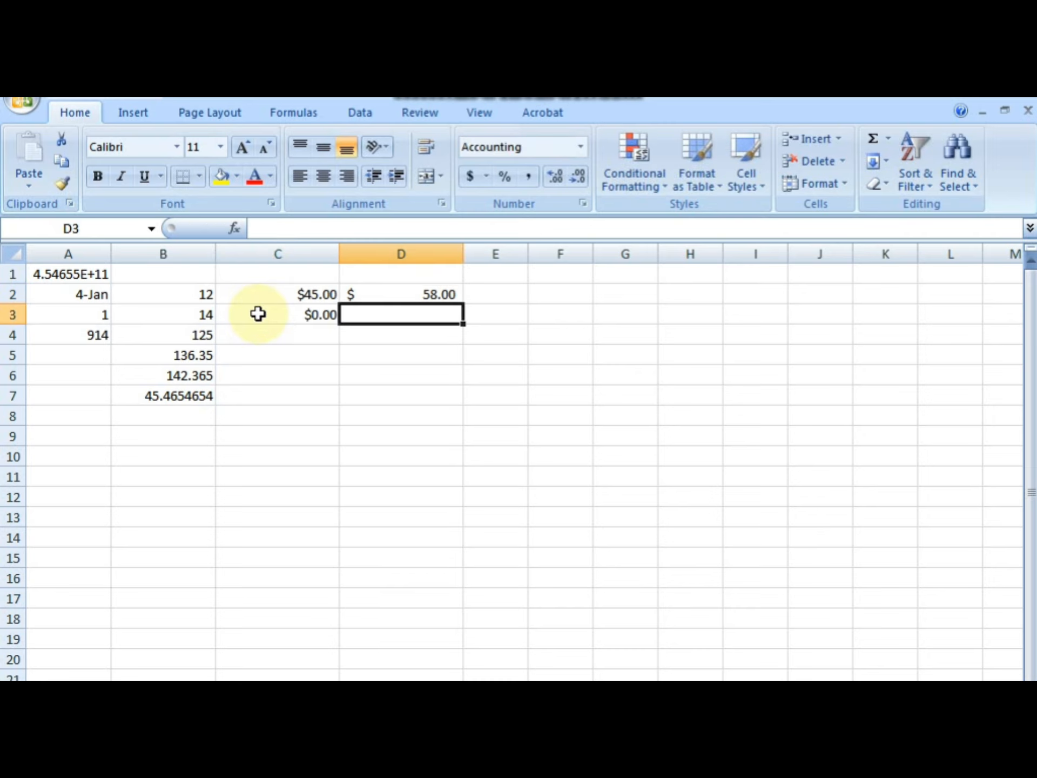
pyautogui.write('0')
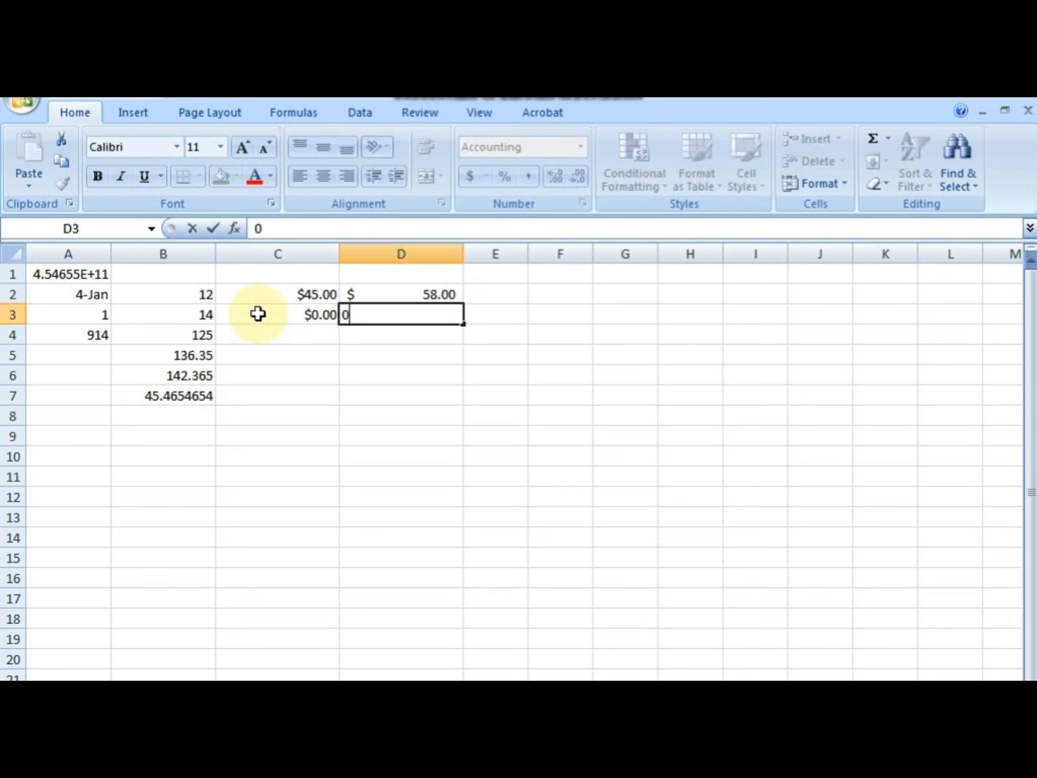
pyautogui.press('Return')
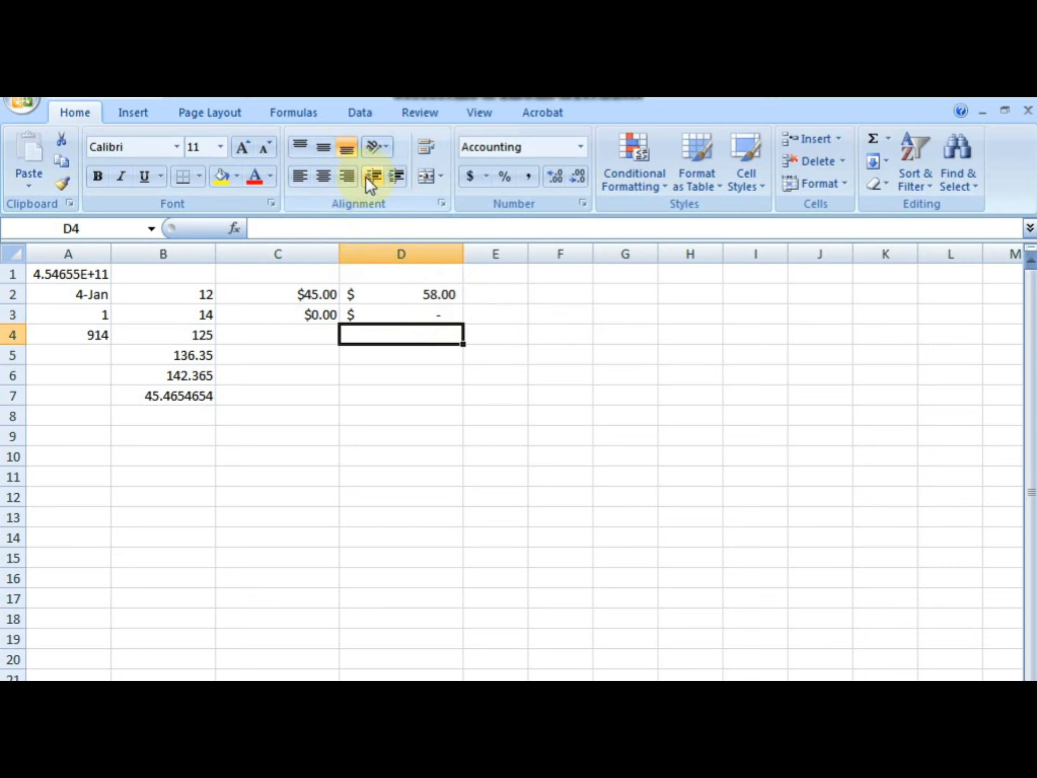
# - Enter the date 1/4/24 in cell E3
pyautogui.click(581, 147)
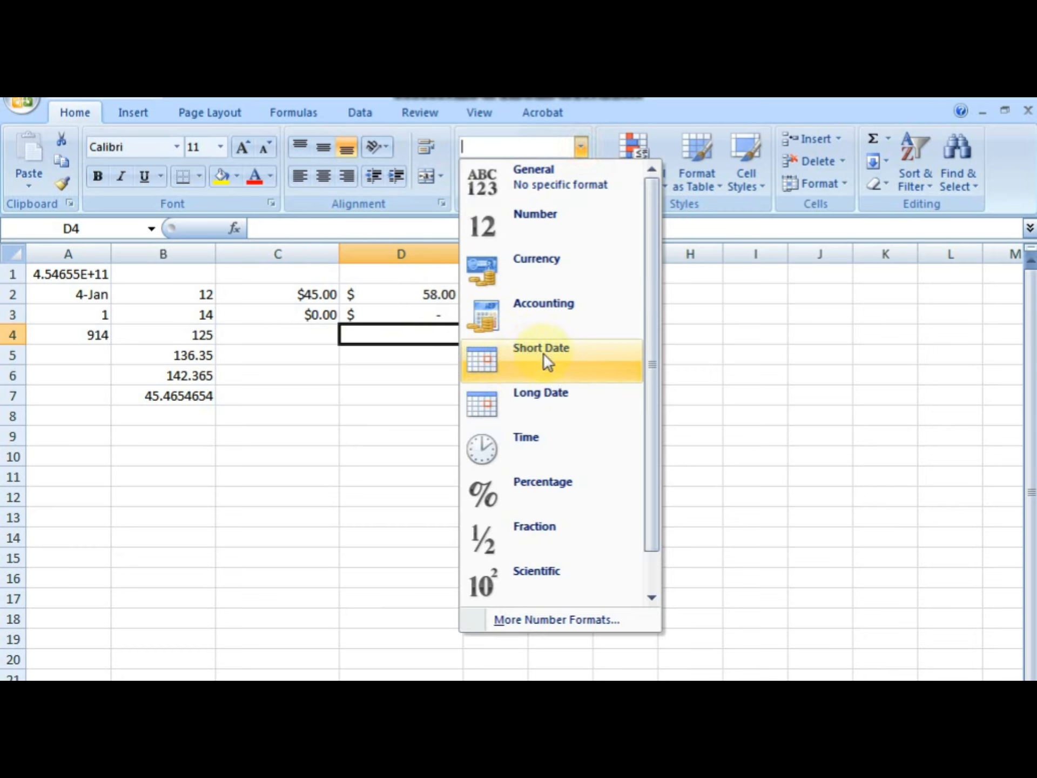
pyautogui.click(530, 340)
pyautogui.click(500, 323)
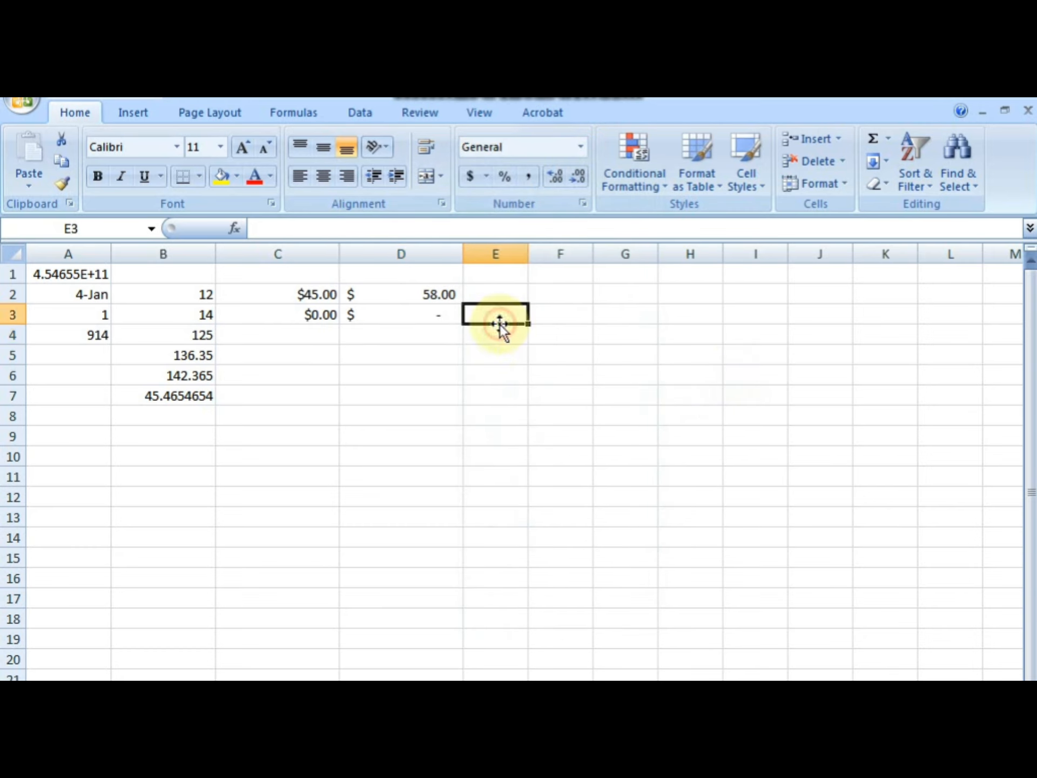
pyautogui.write('1/4/24')
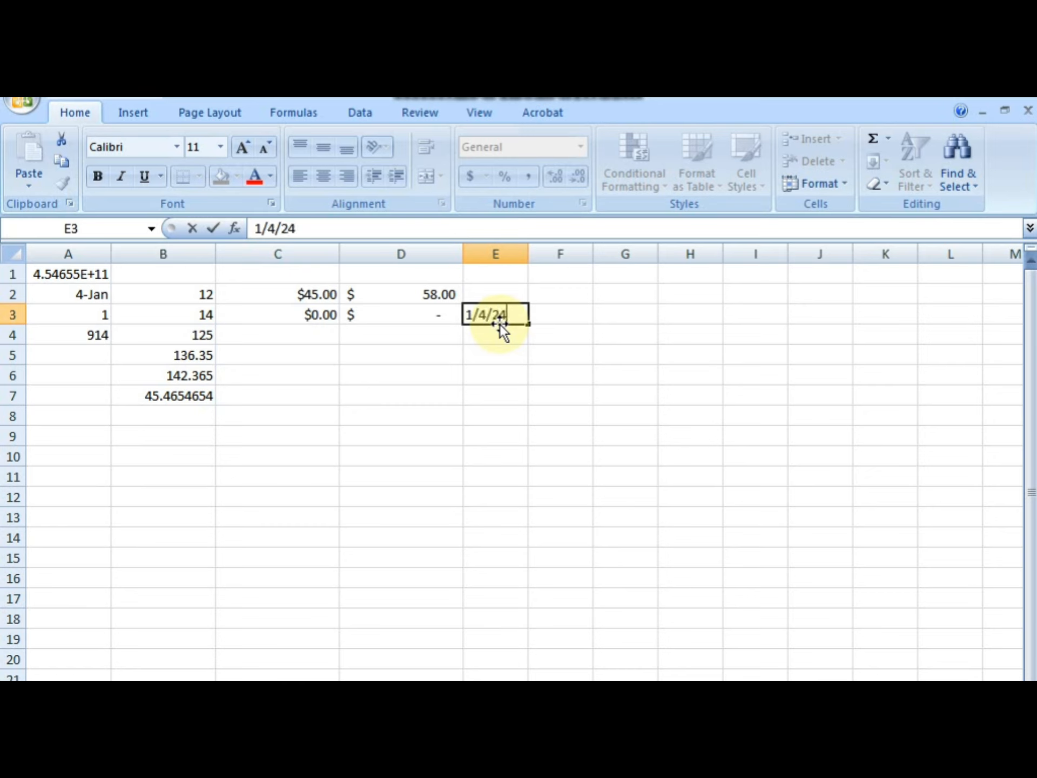
pyautogui.press('Return')
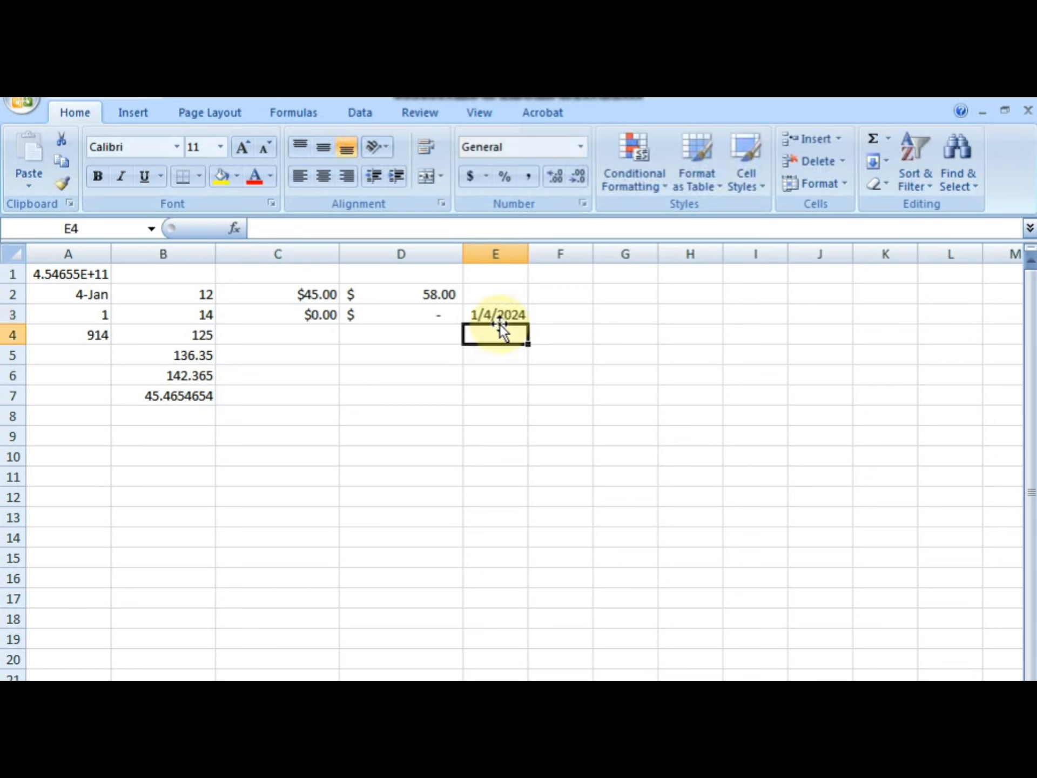
# - Apply the Long Date format to the date in cell E3
pyautogui.click(494, 314)
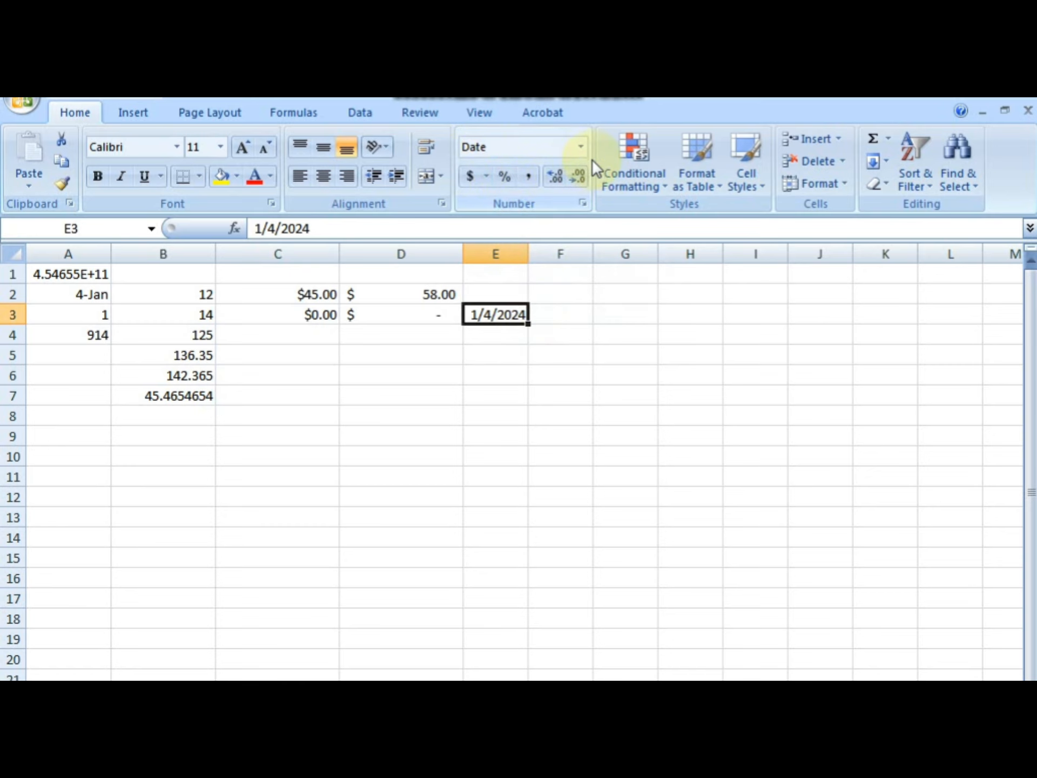
pyautogui.click(580, 149)
pyautogui.click(545, 421)
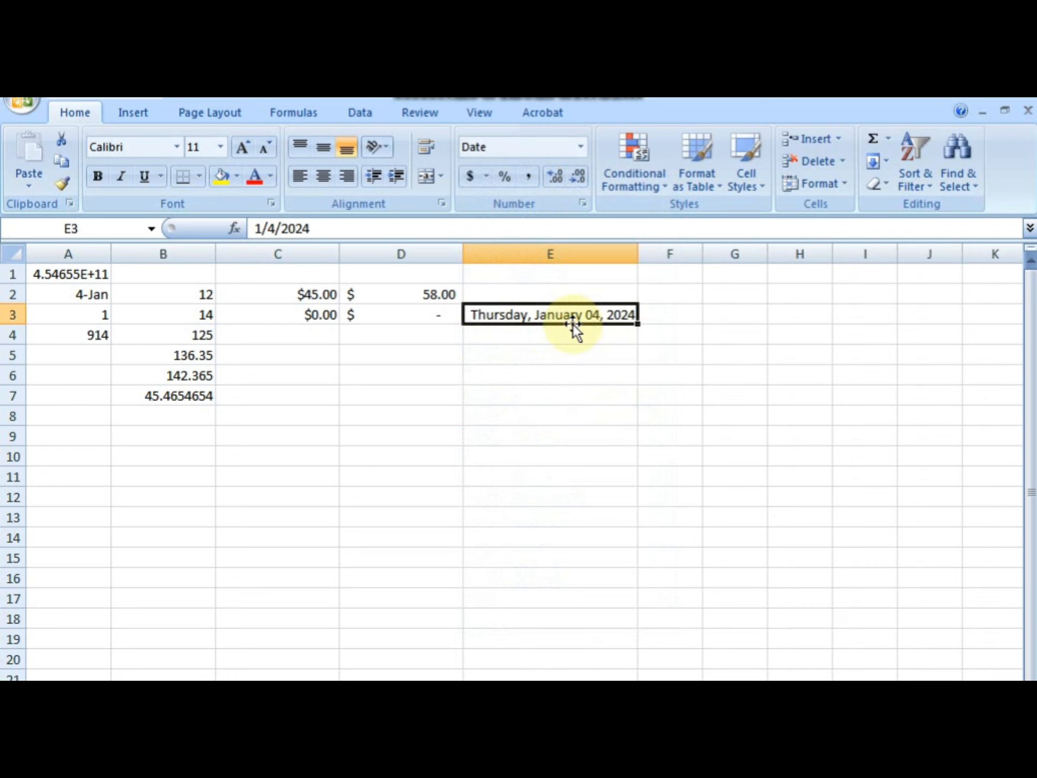
# - Change the date in cell E3 to the Short Date format
pyautogui.click(580, 146)
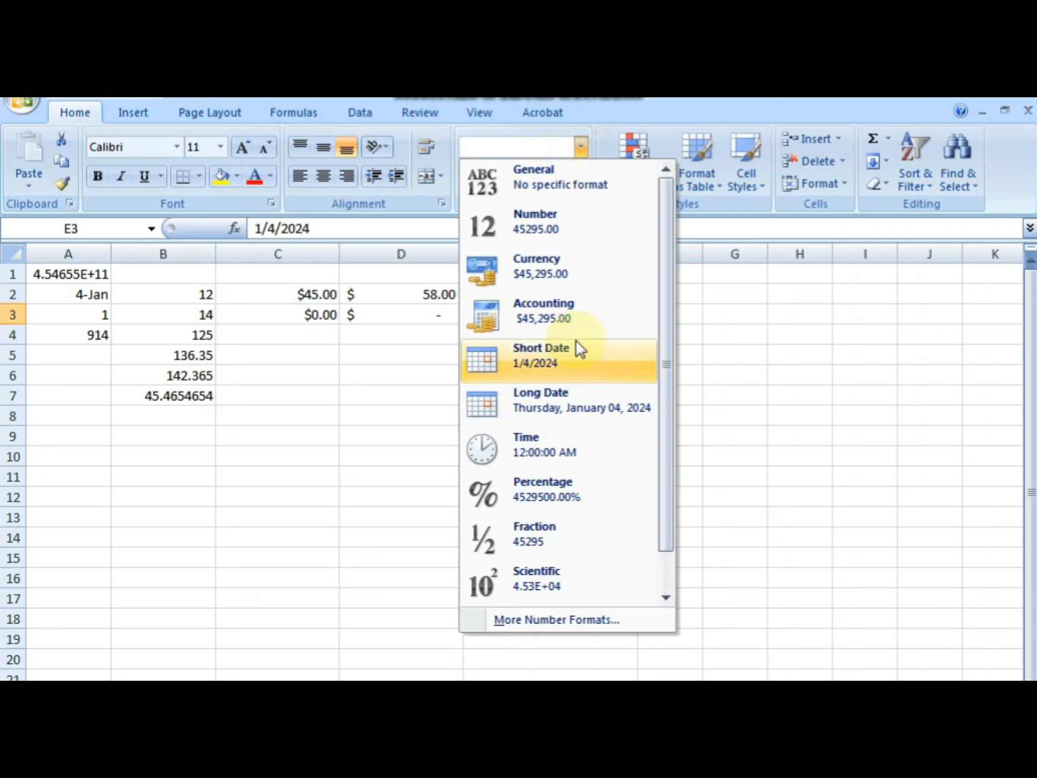
pyautogui.click(535, 359)
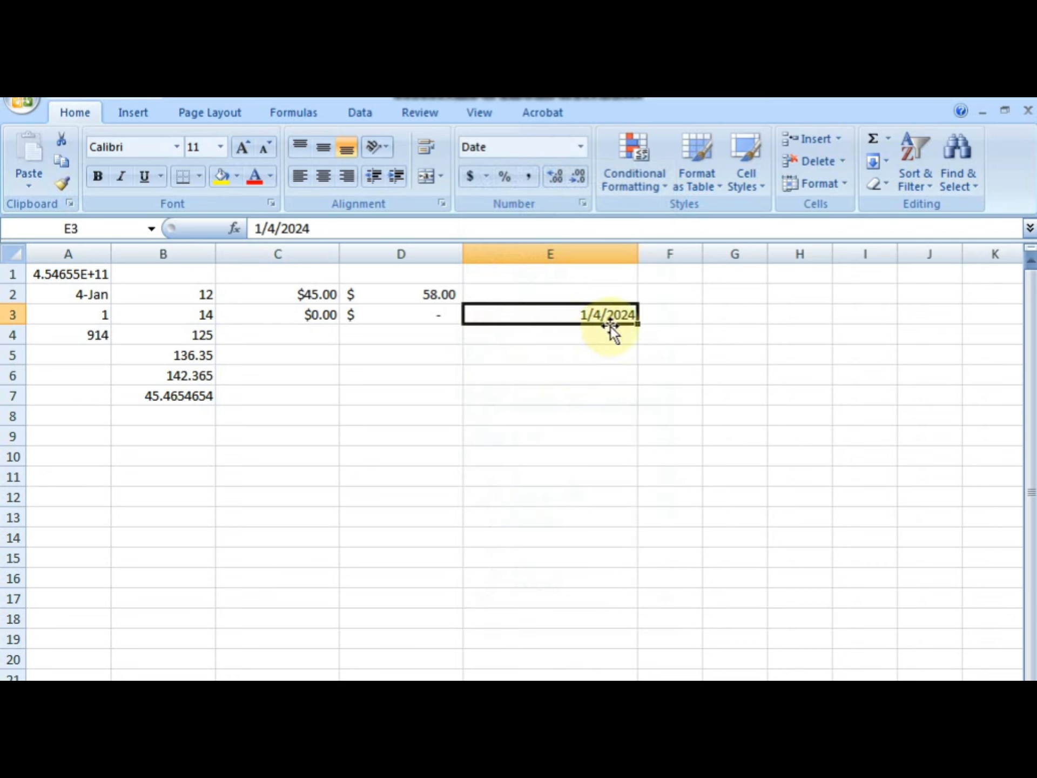
pyautogui.click(581, 149)
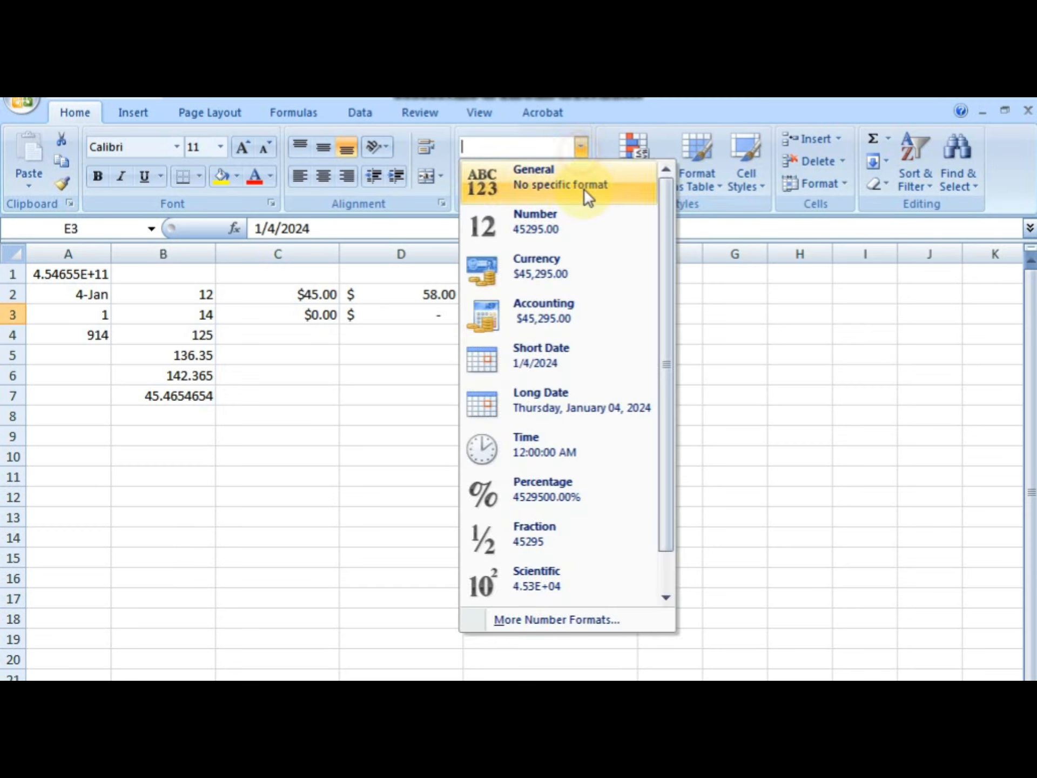
pyautogui.click(564, 364)
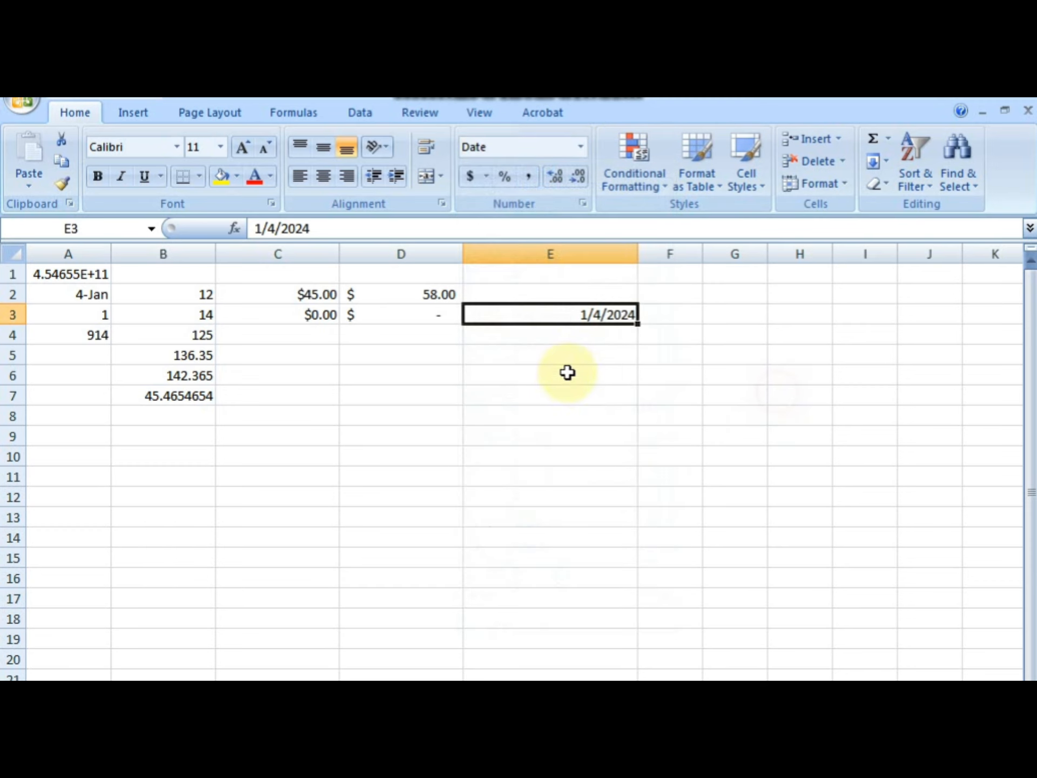
# - Apply the Time format to cells F1:F5
pyautogui.click(660, 324)
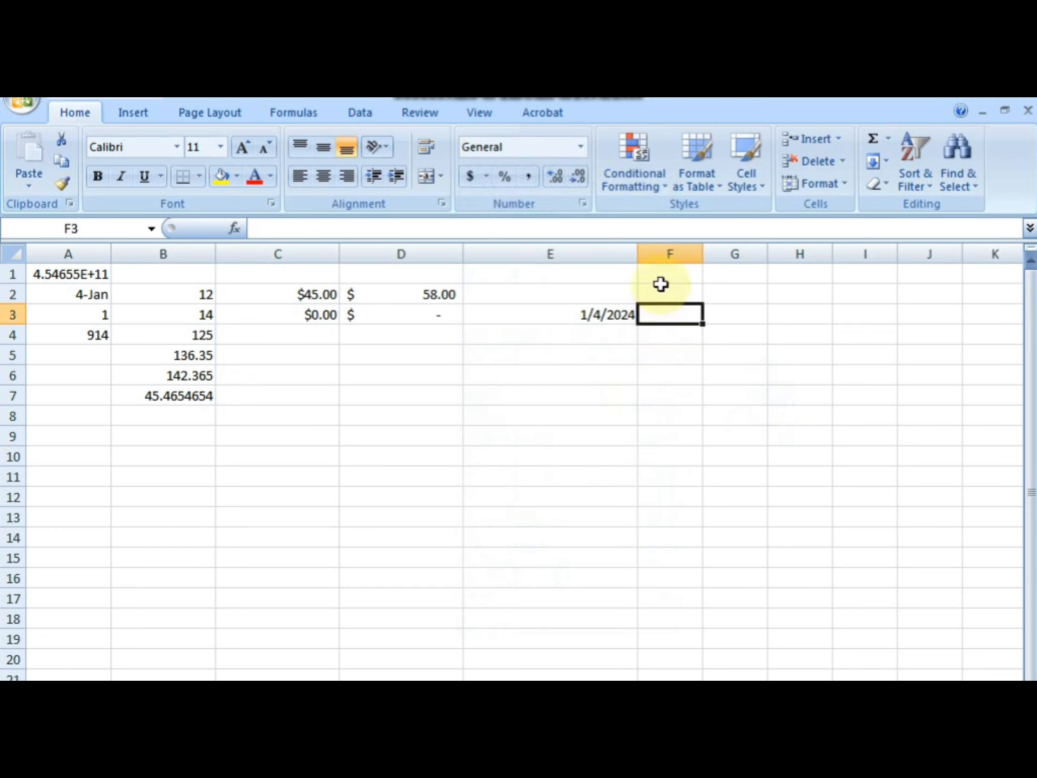
pyautogui.moveTo(662, 275); pyautogui.dragTo(672, 356)
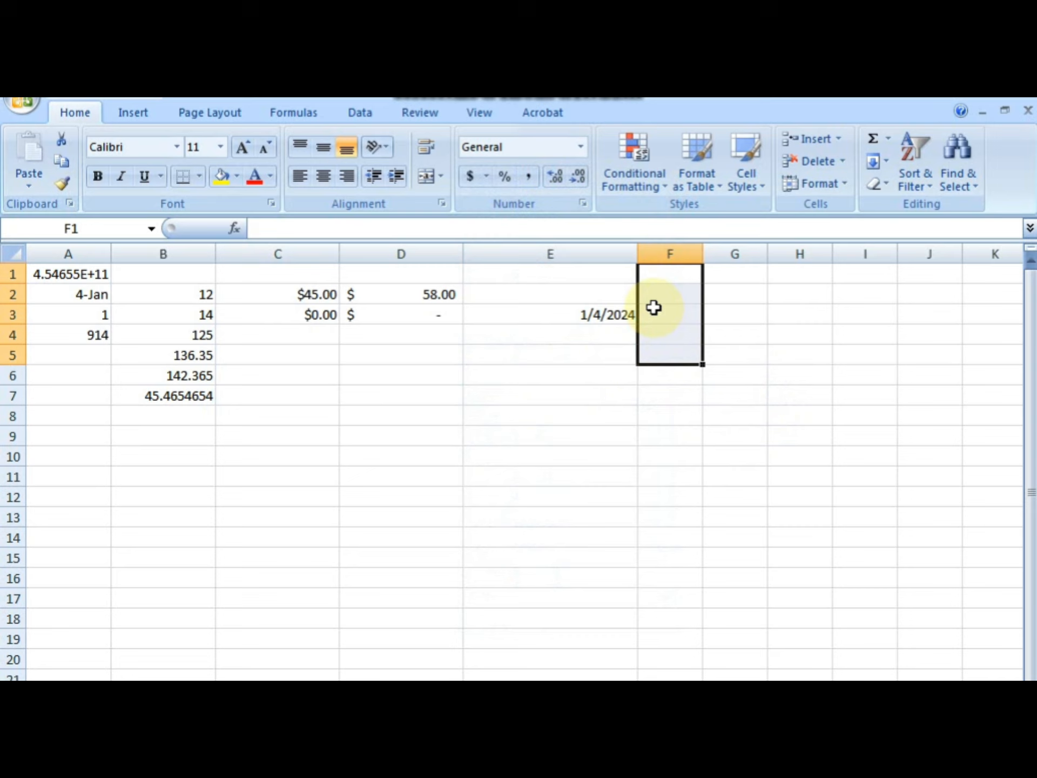
pyautogui.click(581, 147)
pyautogui.click(557, 438)
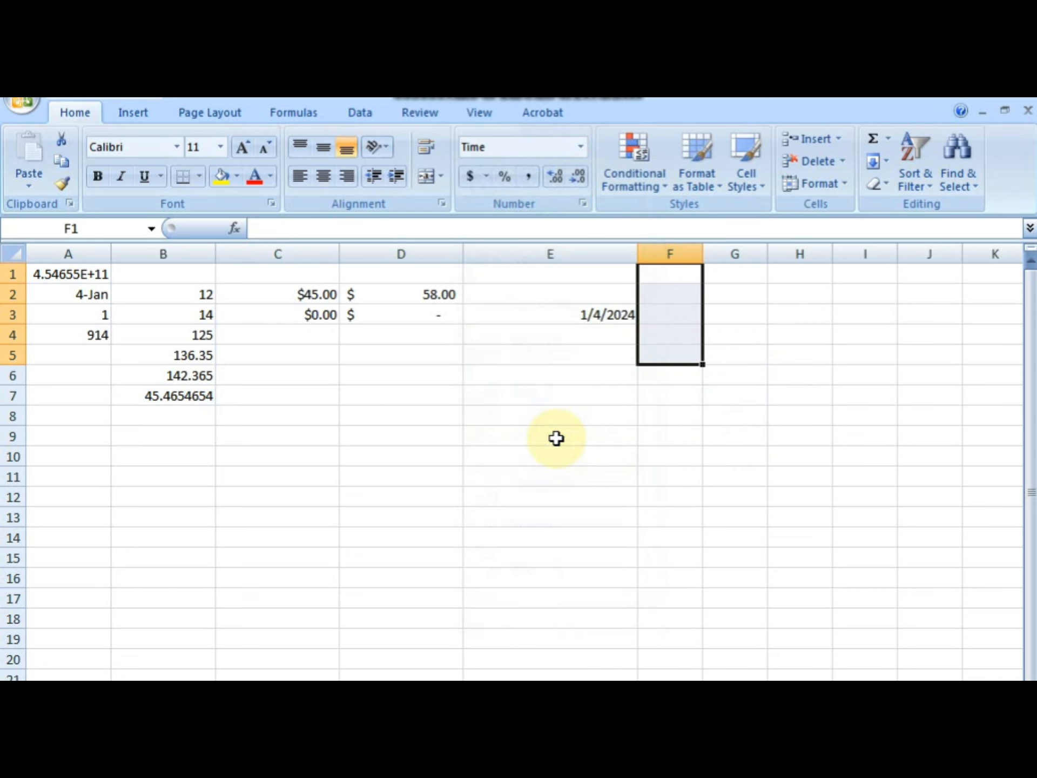
# - Enter the time 12:10 in cell F2 and 10:12:14 in cell F3
pyautogui.click(667, 312)
pyautogui.click(660, 287)
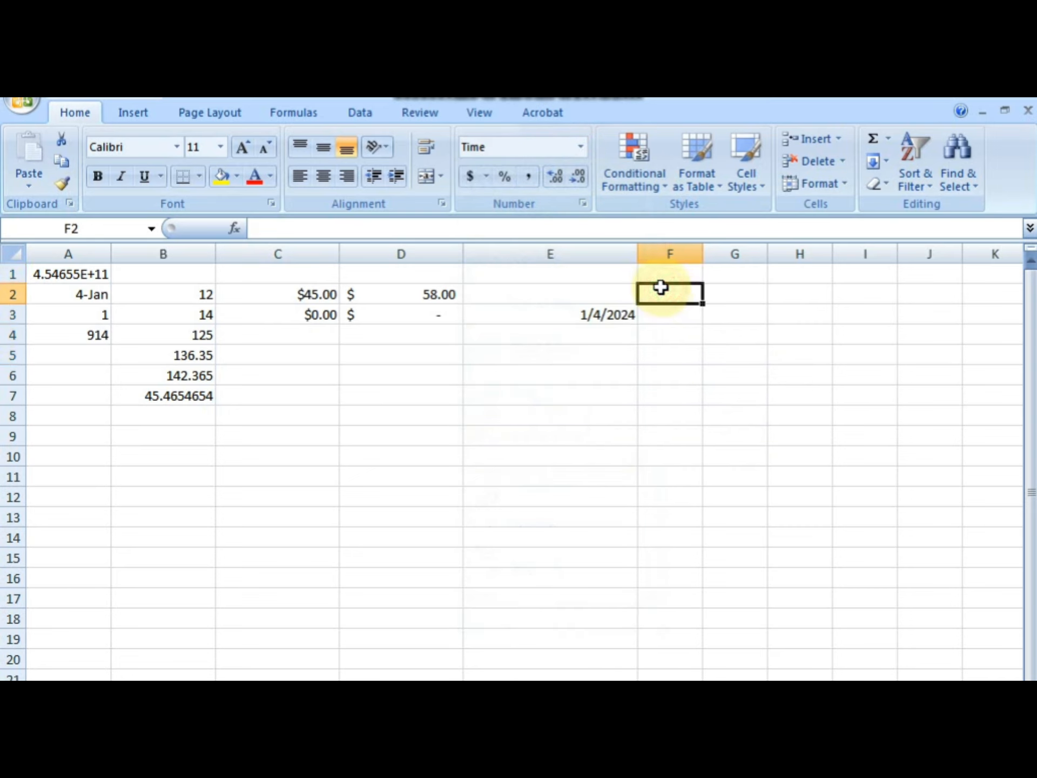
pyautogui.write('12')
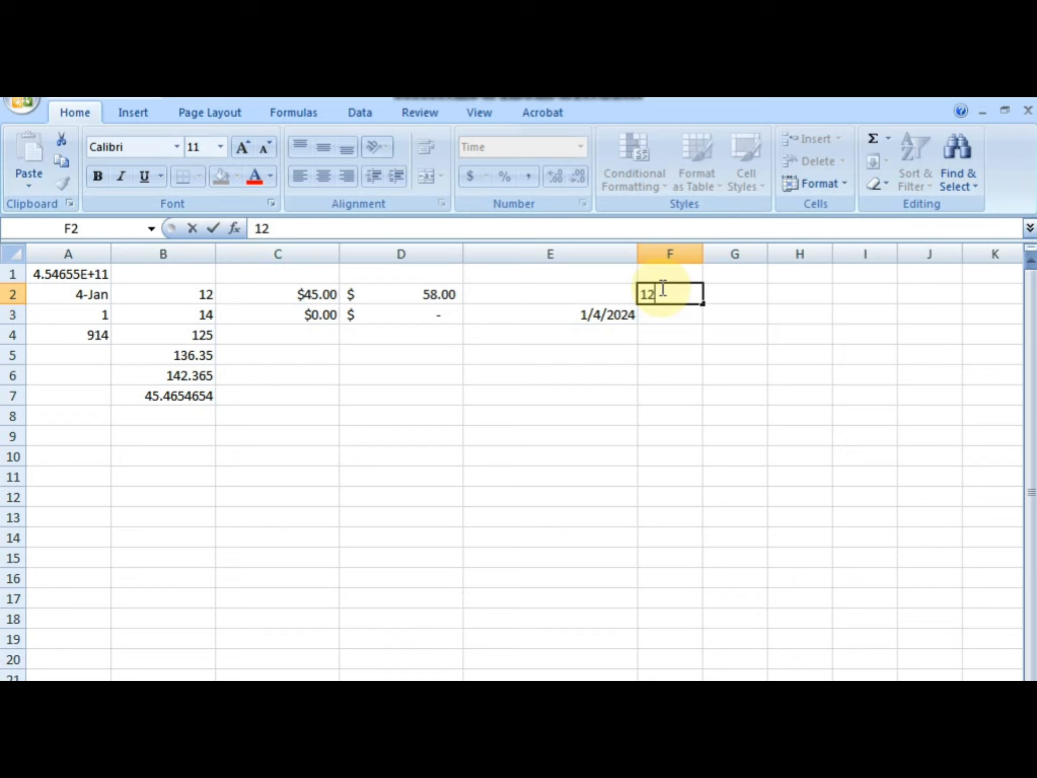
pyautogui.write(':10')
pyautogui.press('Return')
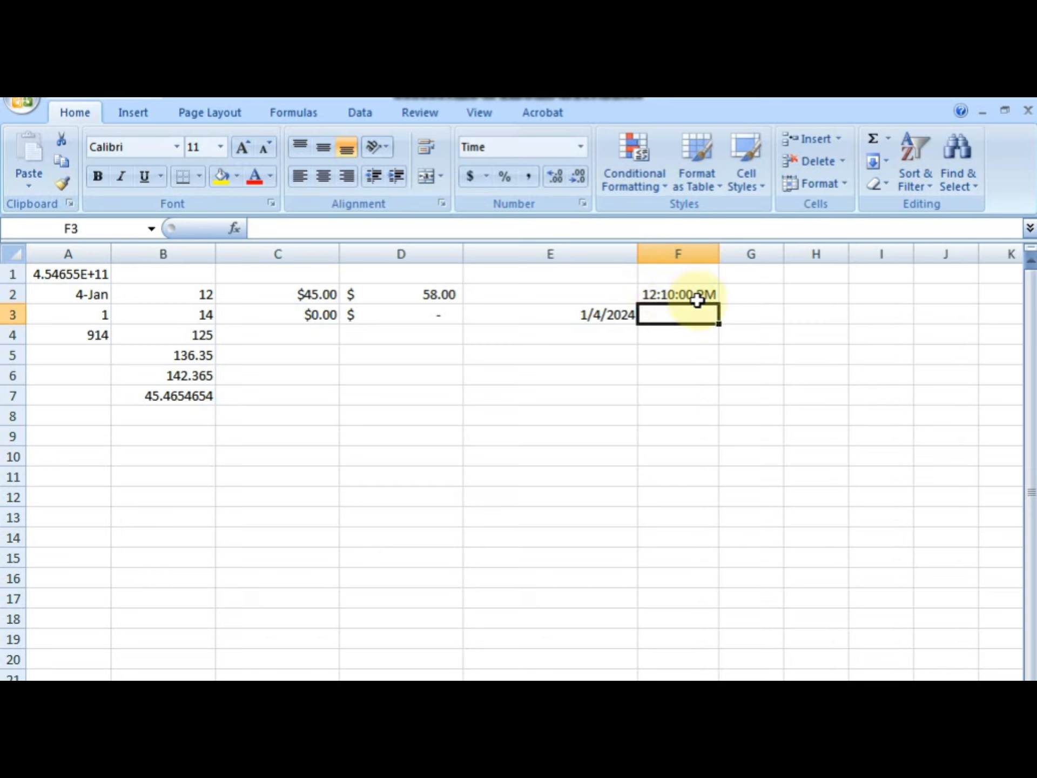
pyautogui.write('10')
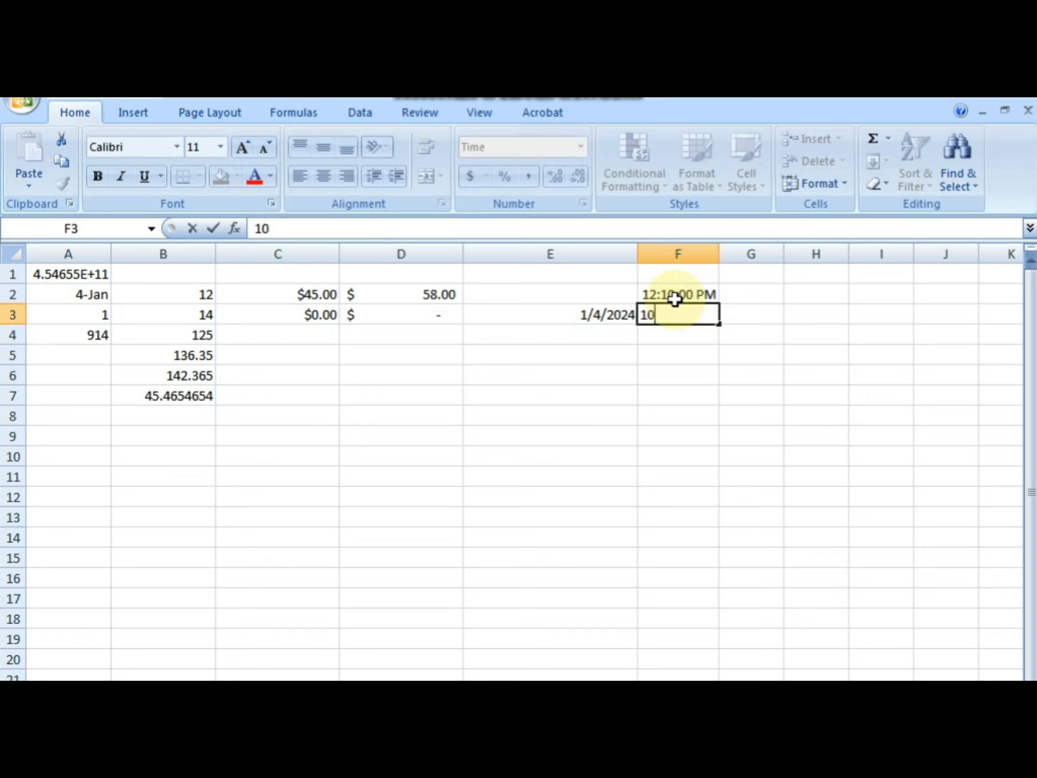
pyautogui.write(':12:14')
pyautogui.press('Return')
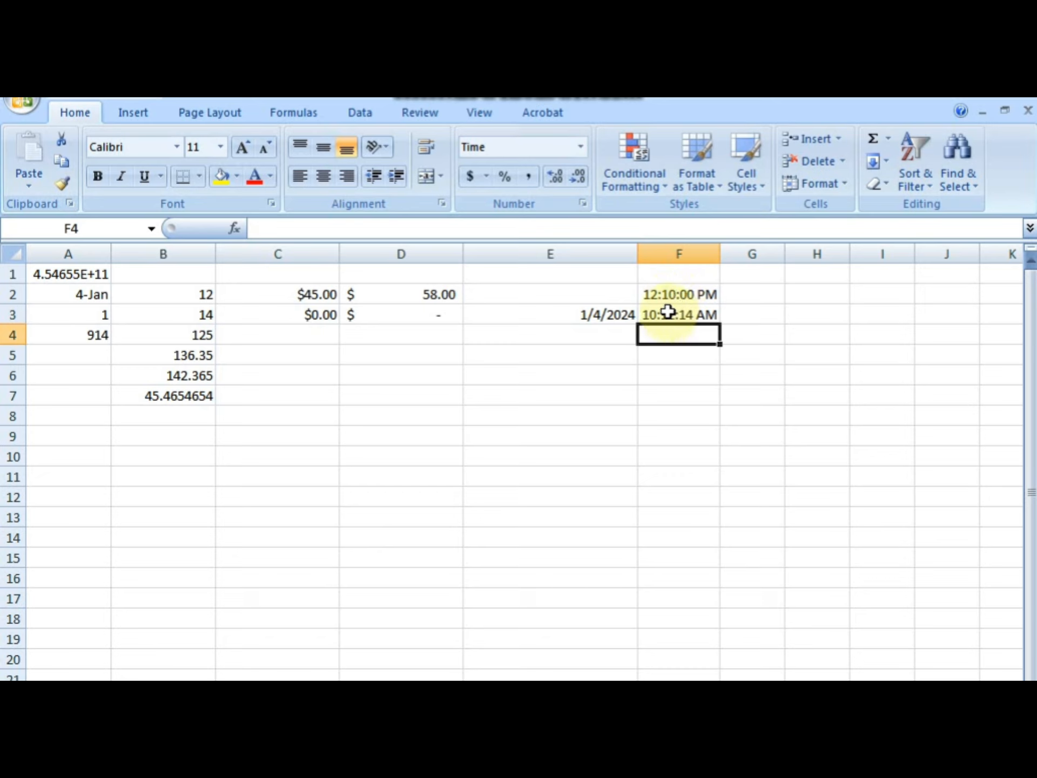
# - Enter the time 20:10 in cell F4
pyautogui.click(702, 310)
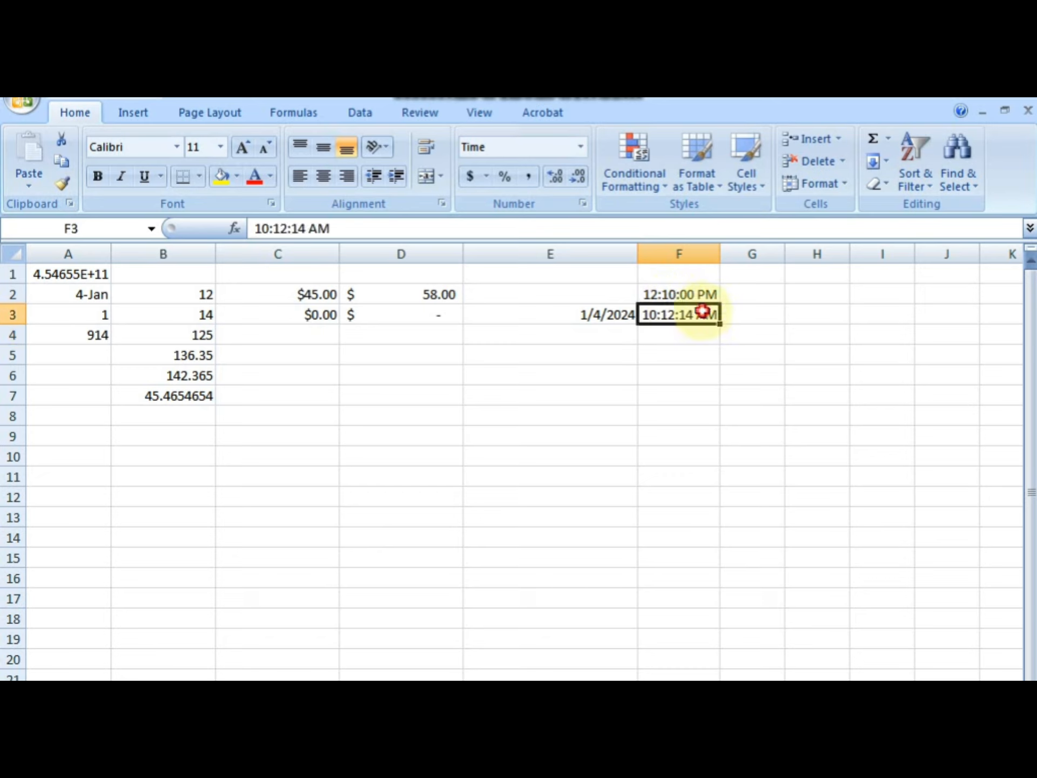
pyautogui.click(679, 290)
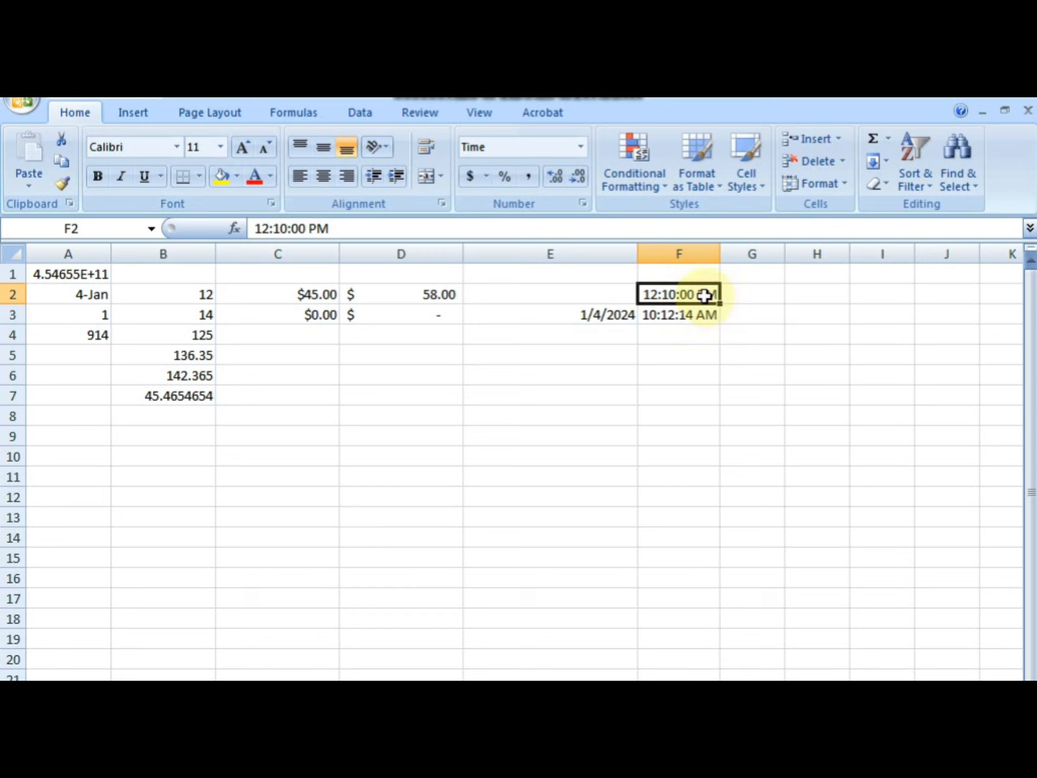
pyautogui.click(683, 331)
pyautogui.write('2')
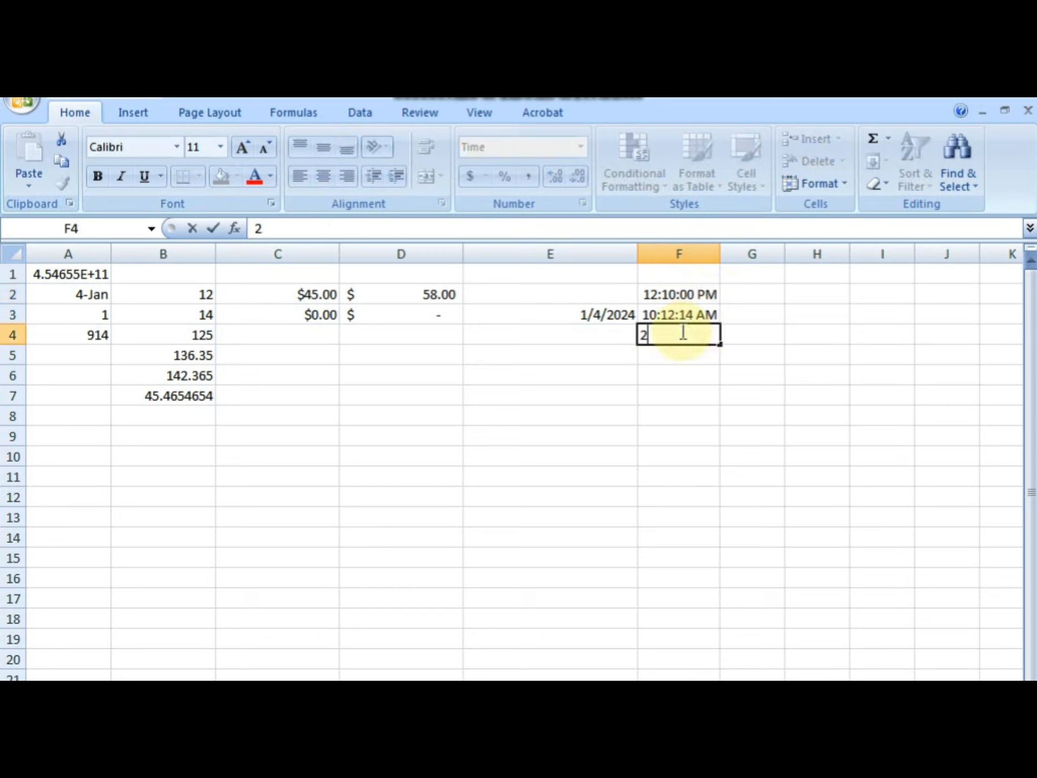
pyautogui.write('0:10')
pyautogui.press('Return')
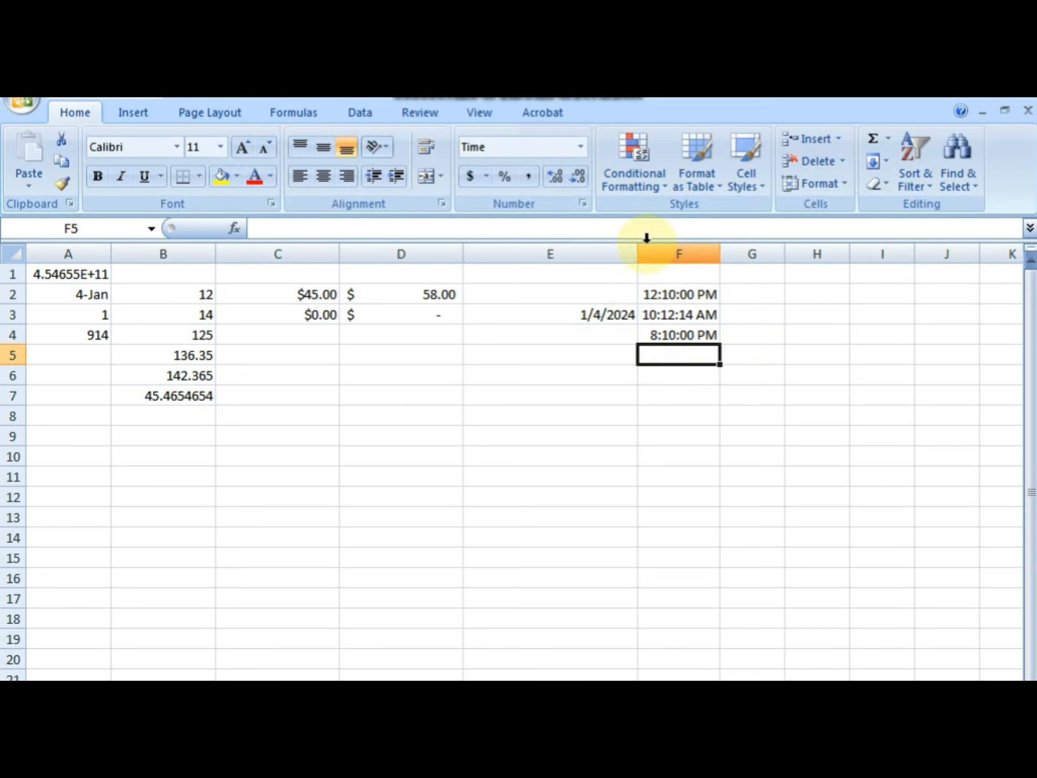
# - Set the time format type of cell F5 to 13:30 in the full number format settings
pyautogui.click(580, 146)
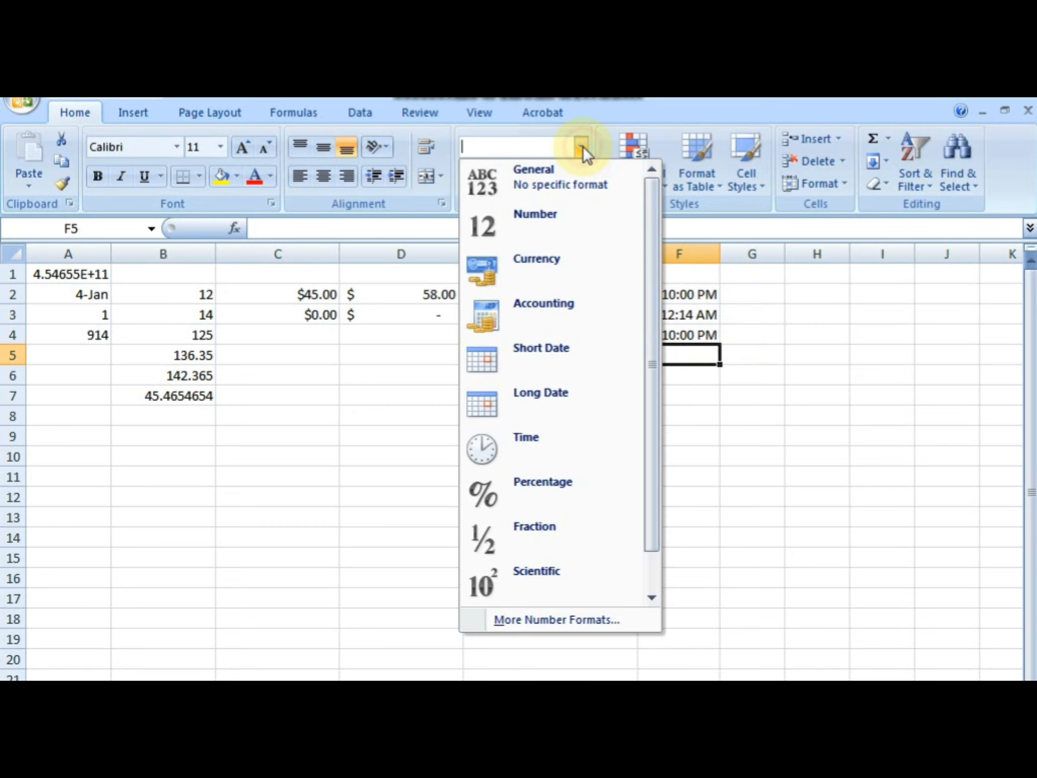
pyautogui.click(542, 619)
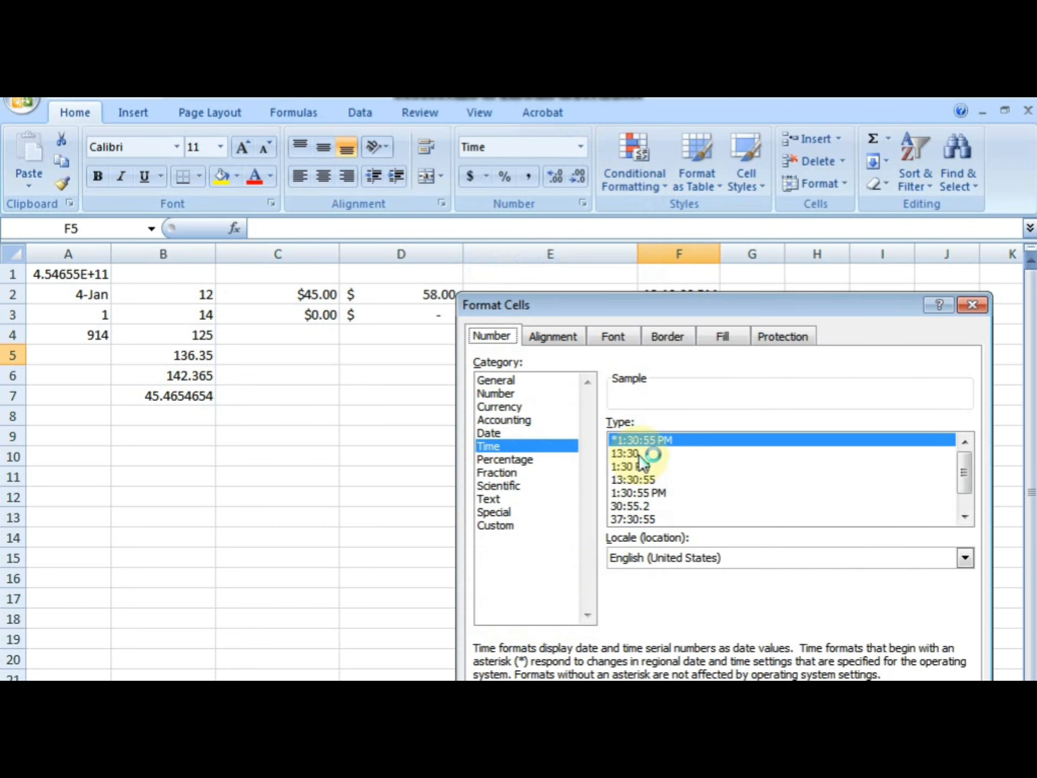
pyautogui.click(640, 455)
pyautogui.click(643, 467)
pyautogui.click(648, 494)
pyautogui.click(653, 441)
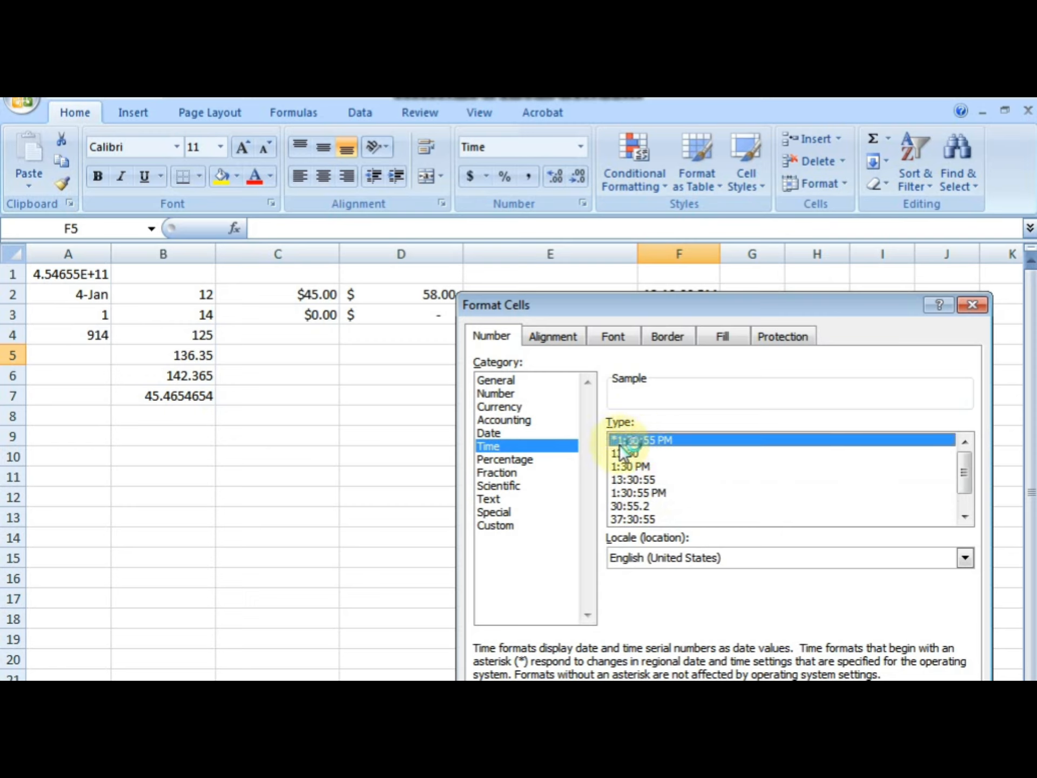
pyautogui.click(630, 454)
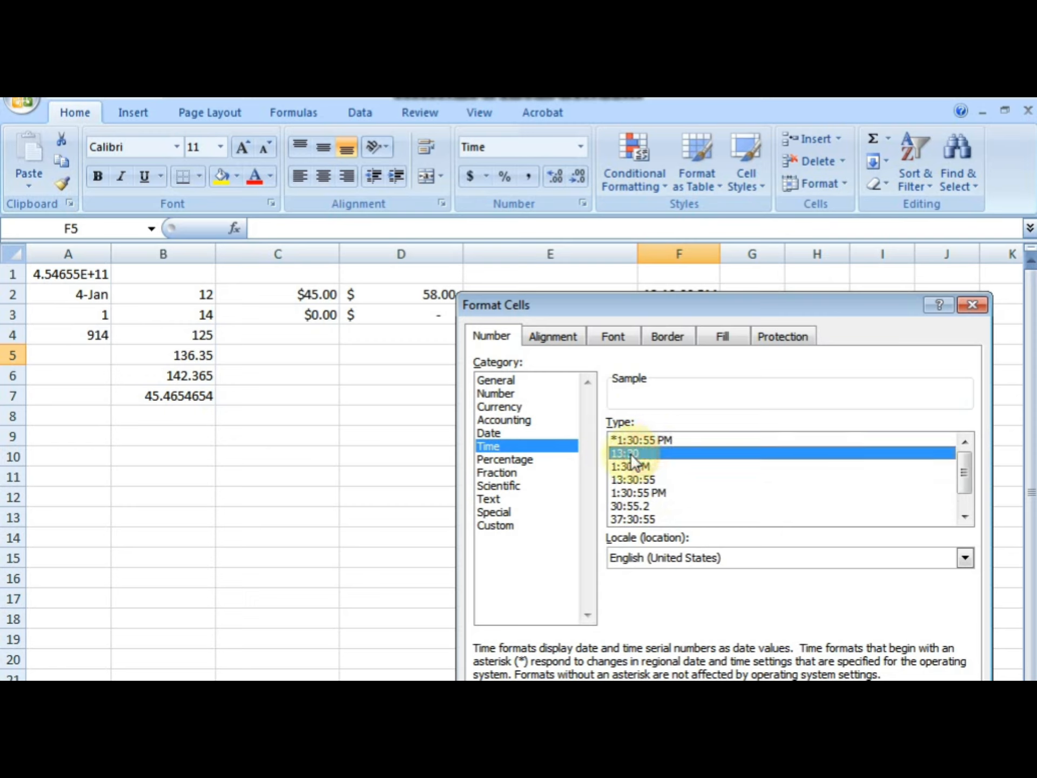
pyautogui.press('Return')
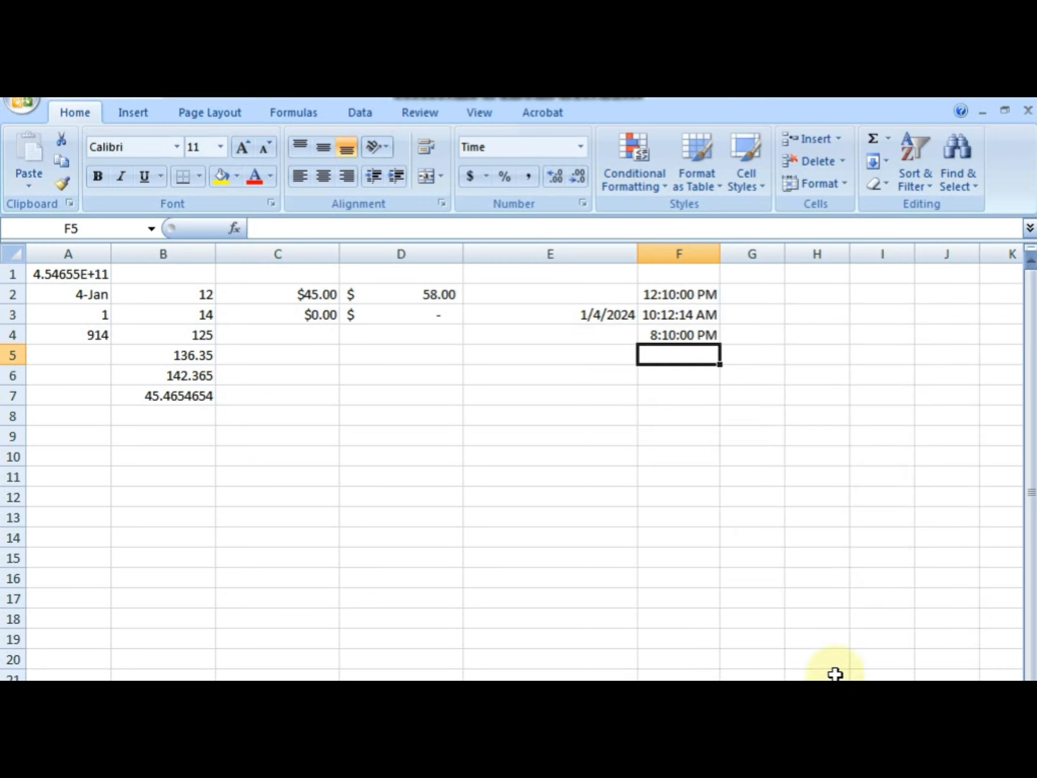
# - Enter the time 10:20 in cell F5
pyautogui.click(693, 350)
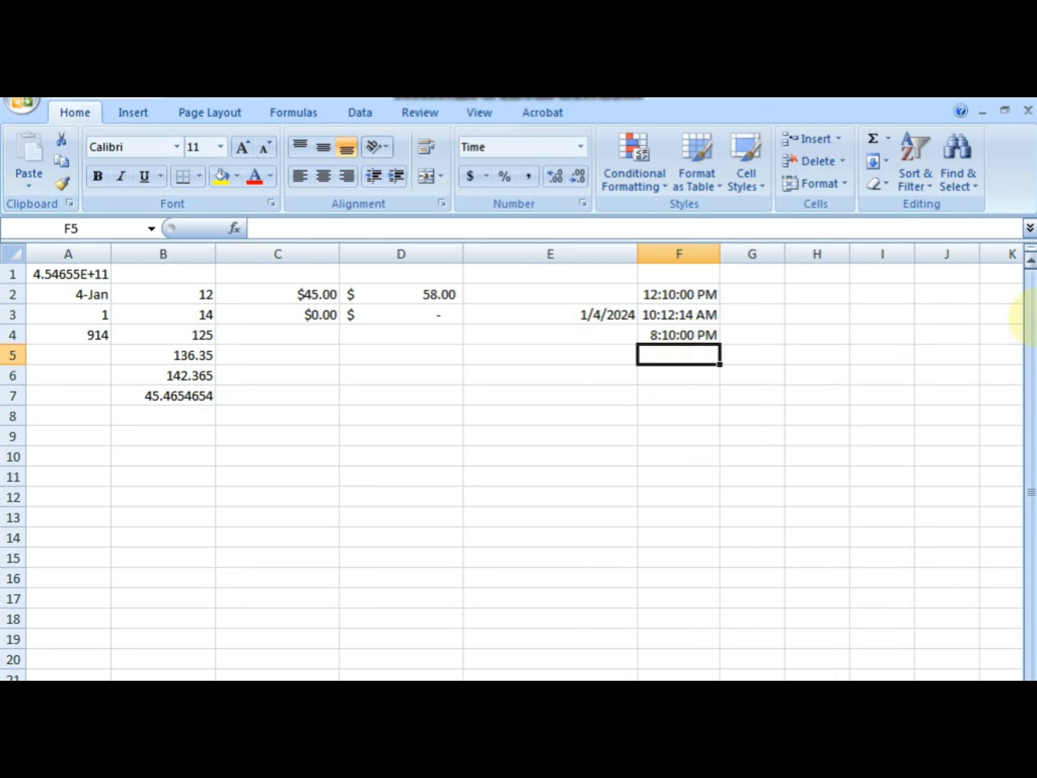
pyautogui.write('10:20')
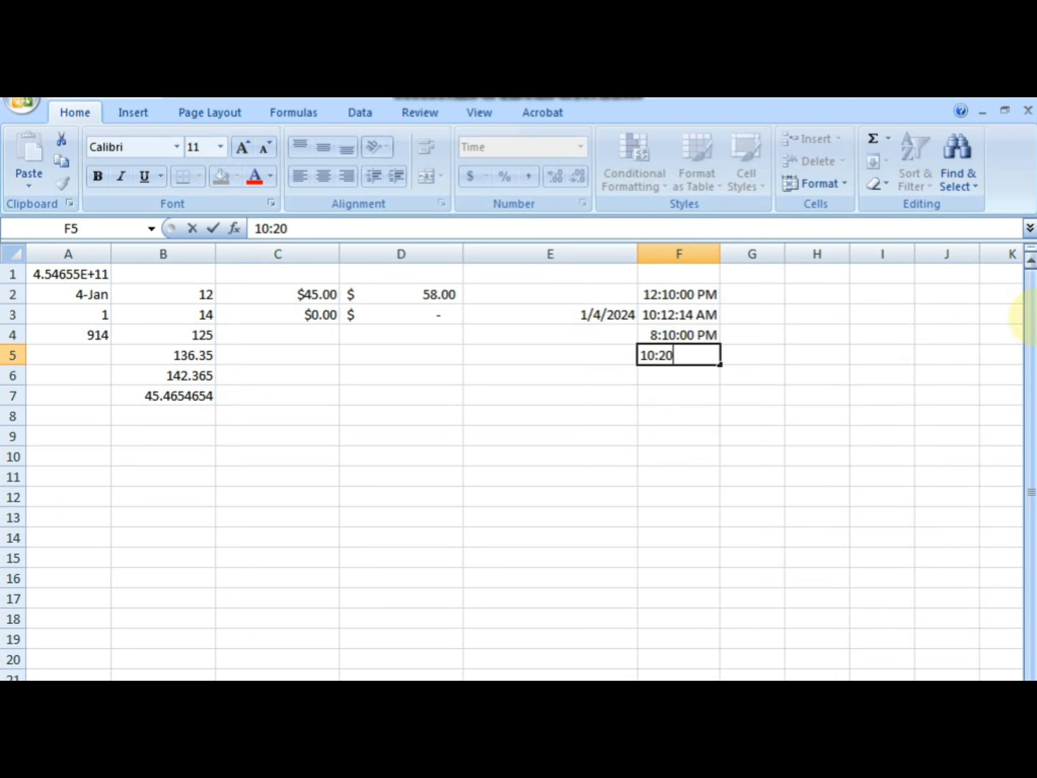
pyautogui.press('Return')
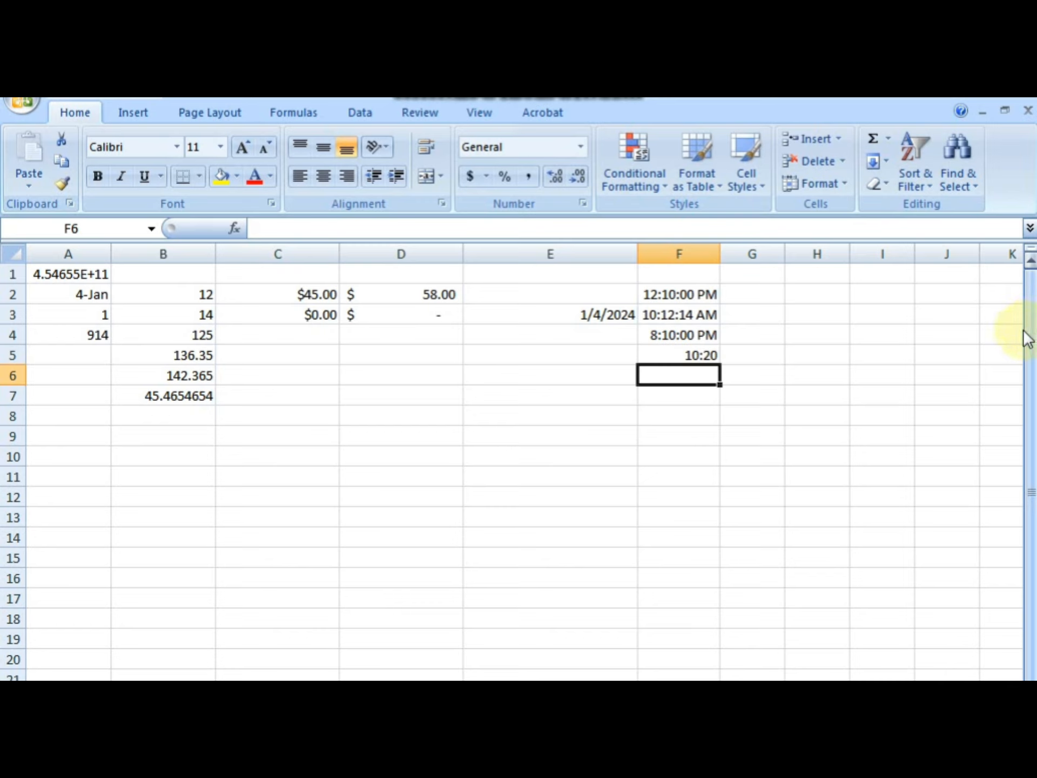
pyautogui.click(676, 334)
pyautogui.click(582, 149)
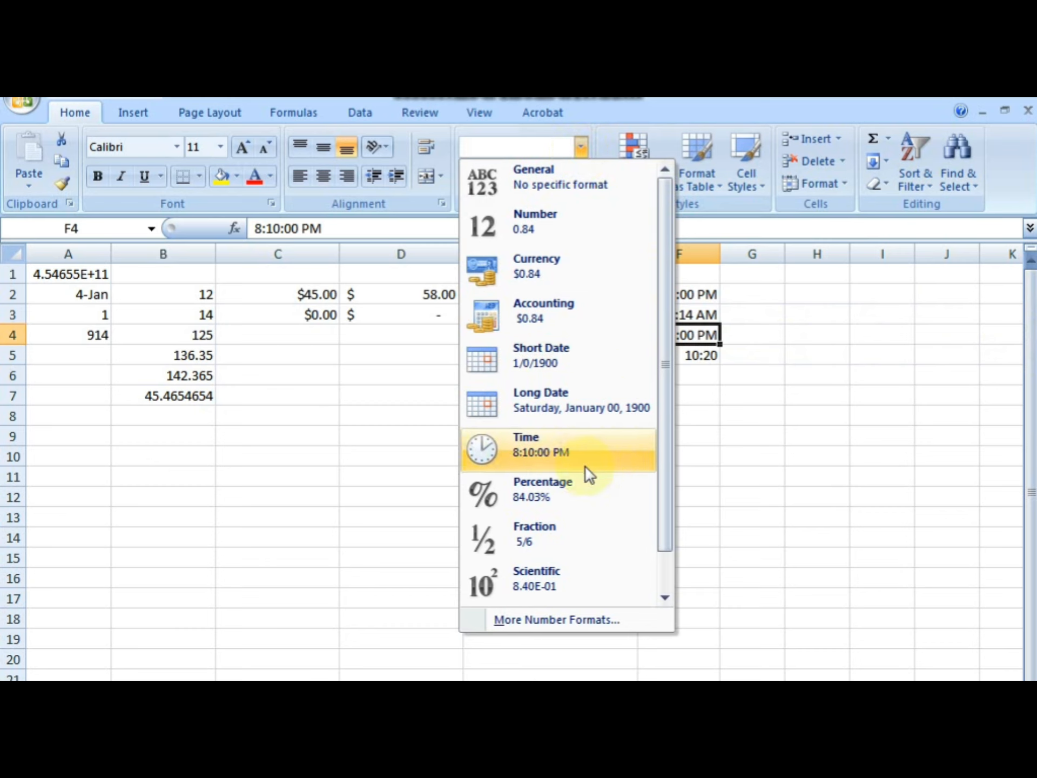
pyautogui.click(901, 398)
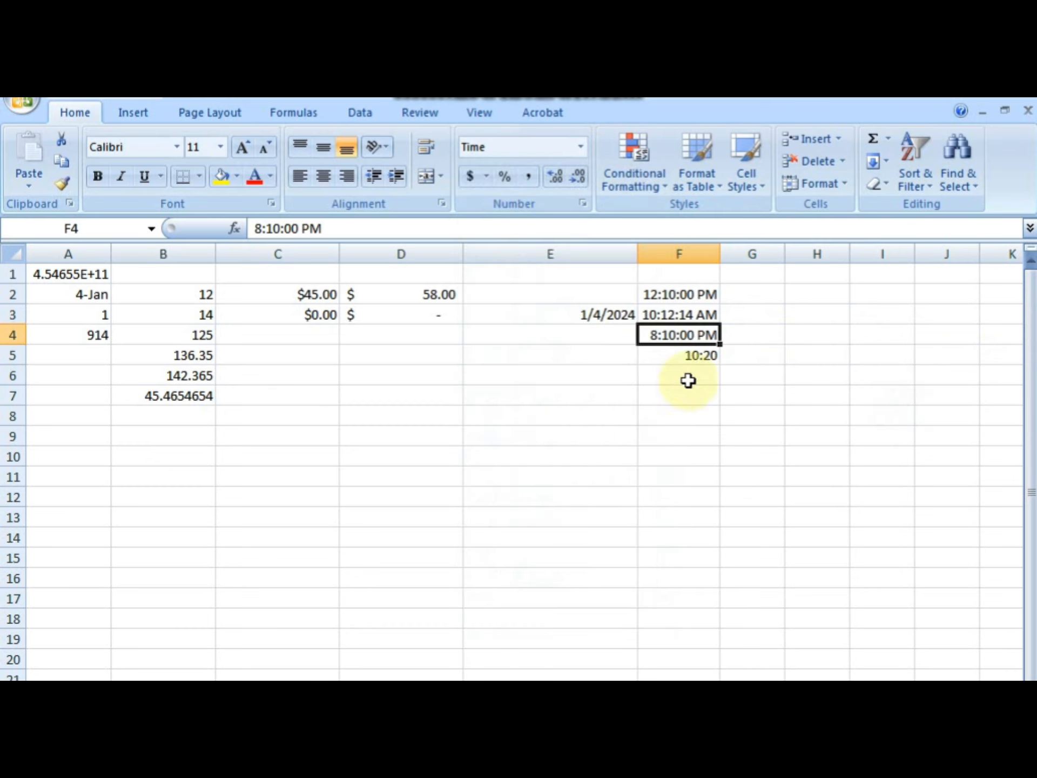
# - Apply the Percentage format to a block of empty cells in column C from C12 down past row 20
pyautogui.moveTo(261, 492); pyautogui.dragTo(280, 756)
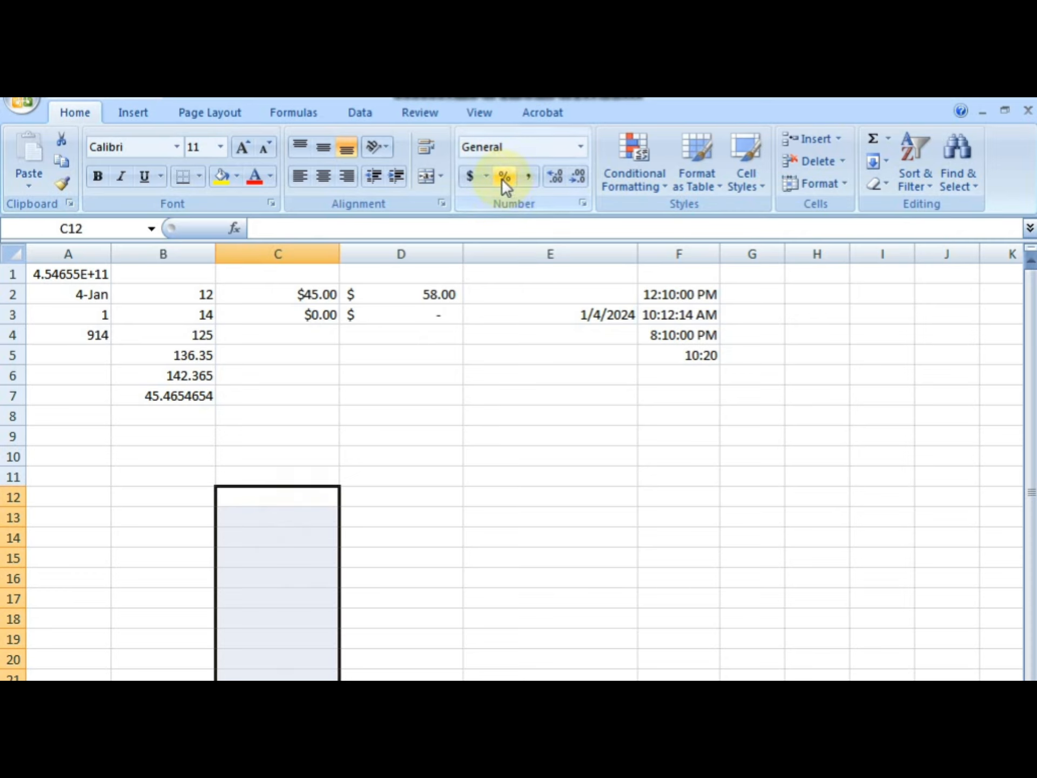
pyautogui.click(580, 147)
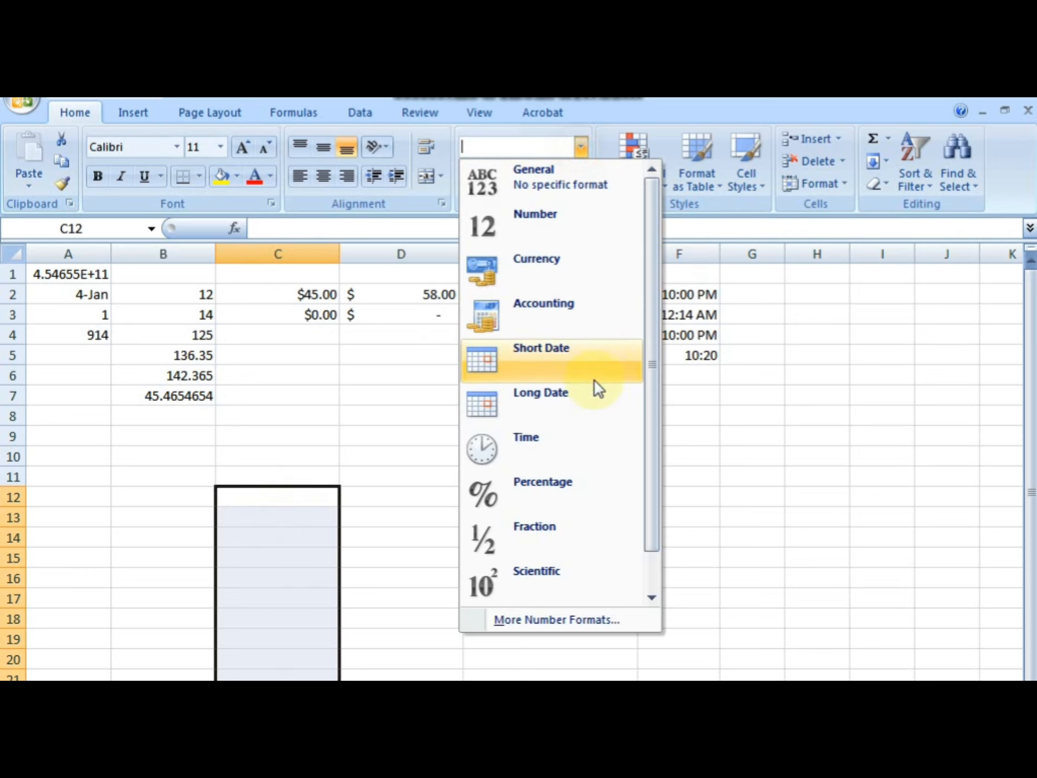
pyautogui.click(555, 482)
# - Enter the percentages 1, 2, 3, 5 and 10 in cells C12 to C16
pyautogui.click(269, 490)
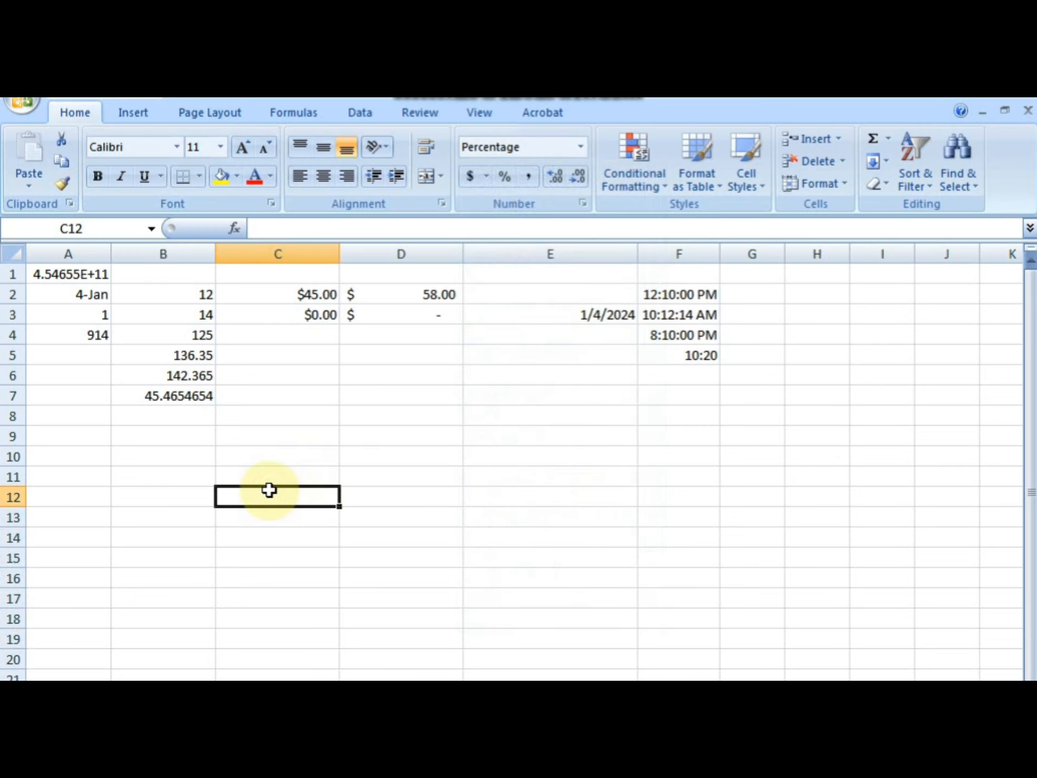
pyautogui.write('1')
pyautogui.press('Return')
pyautogui.write('2')
pyautogui.press('Return')
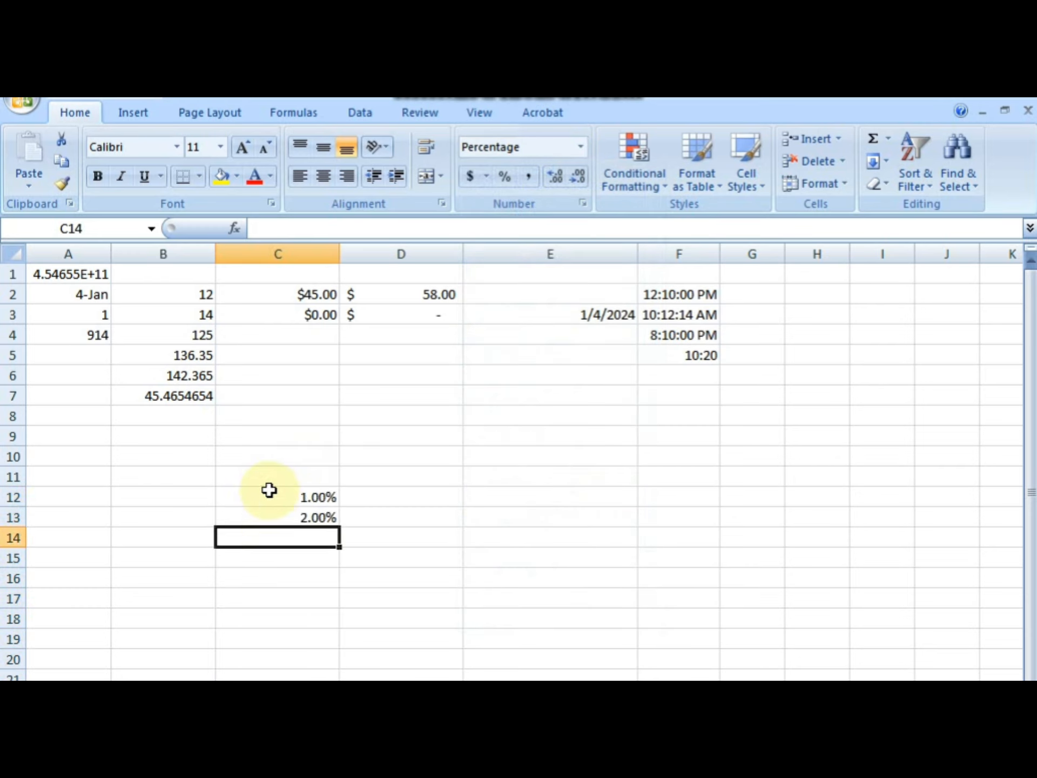
pyautogui.write('3')
pyautogui.press('Return')
pyautogui.write('5')
pyautogui.press('Return')
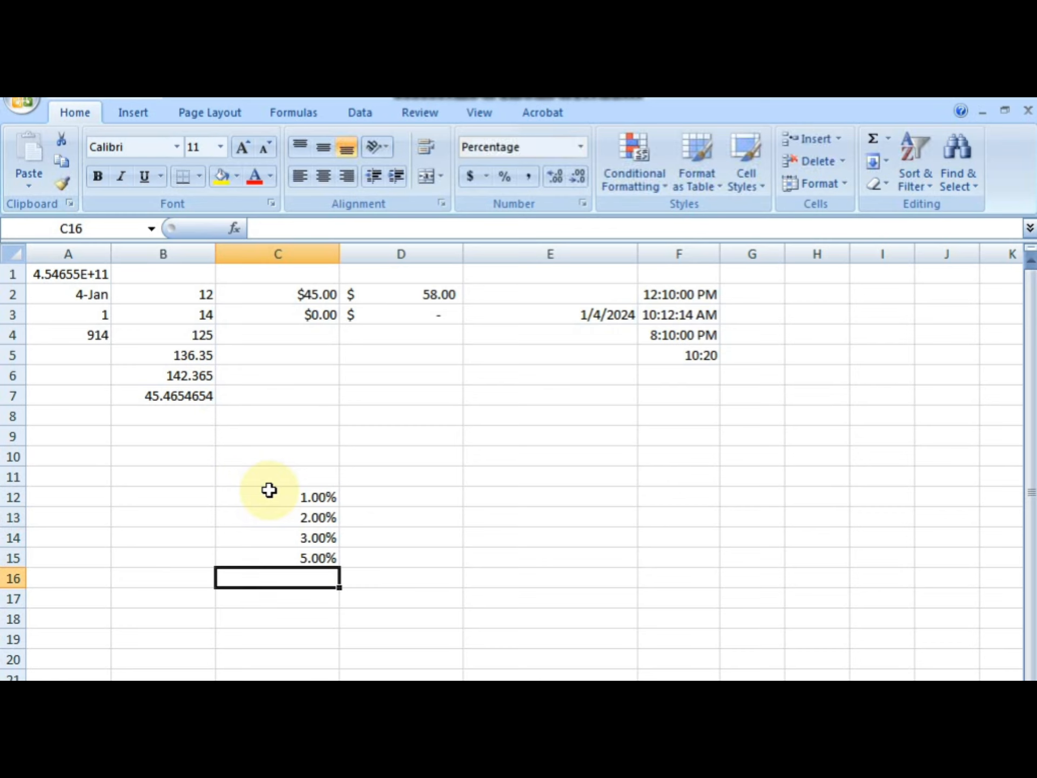
pyautogui.write('10')
pyautogui.press('Return')
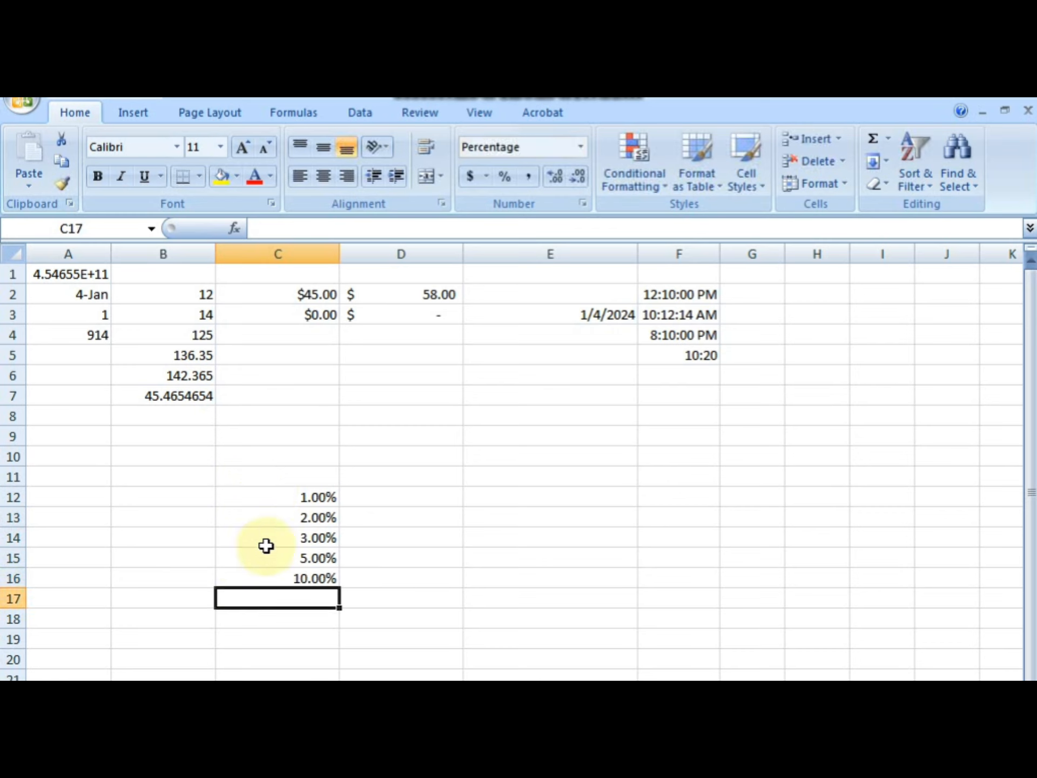
# - Decrease the percentages in cells C12:C16 to zero decimal places
pyautogui.moveTo(324, 495); pyautogui.dragTo(311, 563)
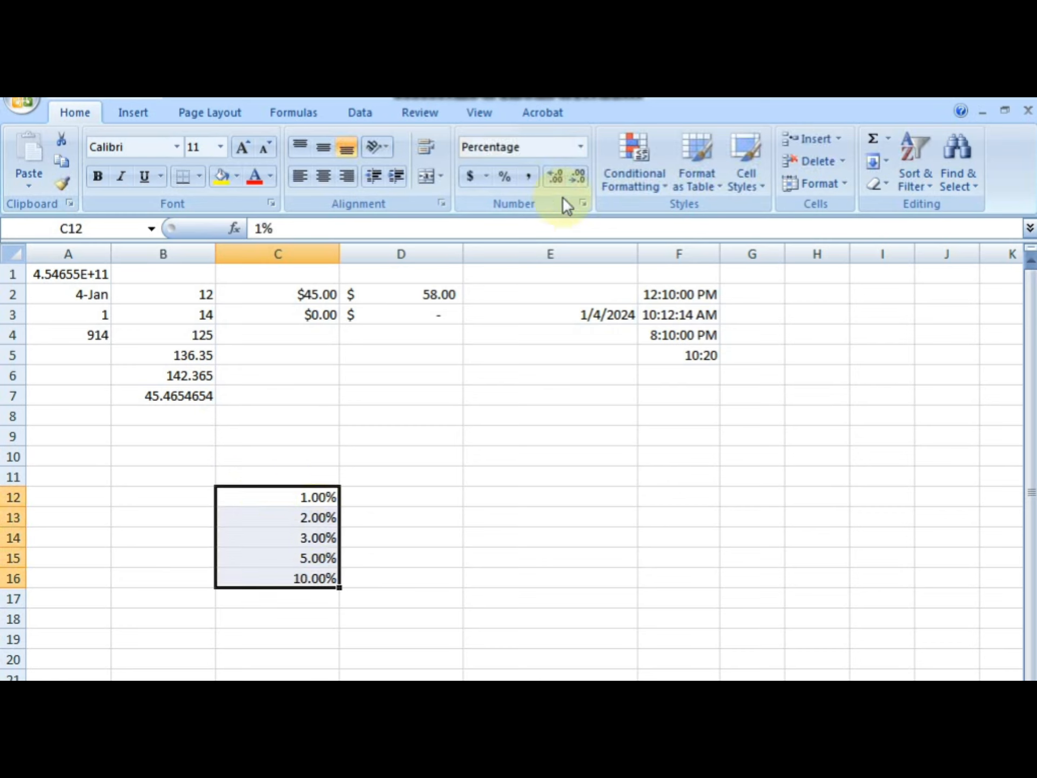
pyautogui.click(579, 176)
pyautogui.click(579, 176)
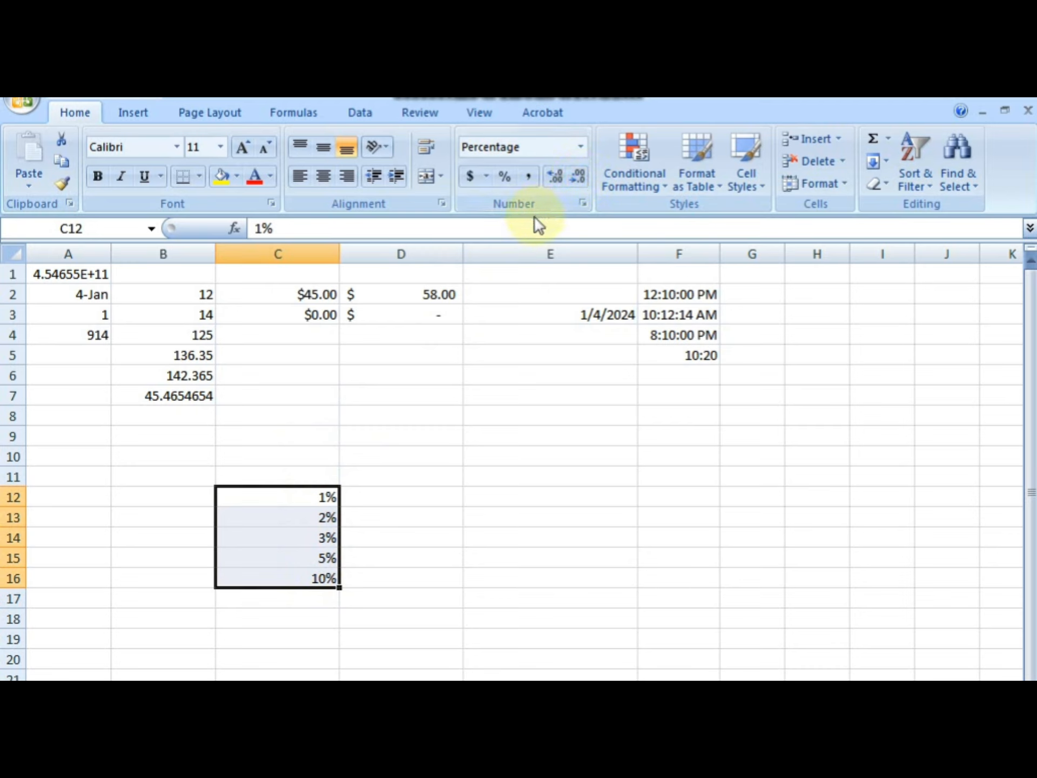
# - Enter the numbers 500, 600 and 720 in cells D12 to D14
pyautogui.click(407, 488)
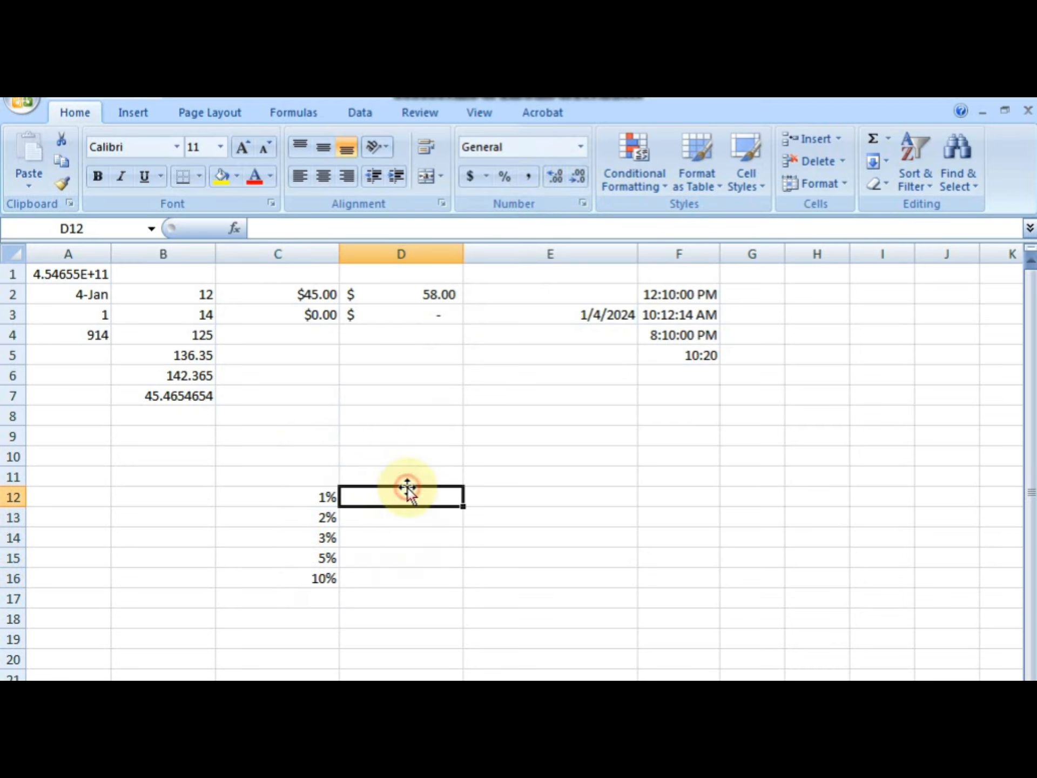
pyautogui.write('500')
pyautogui.press('Return')
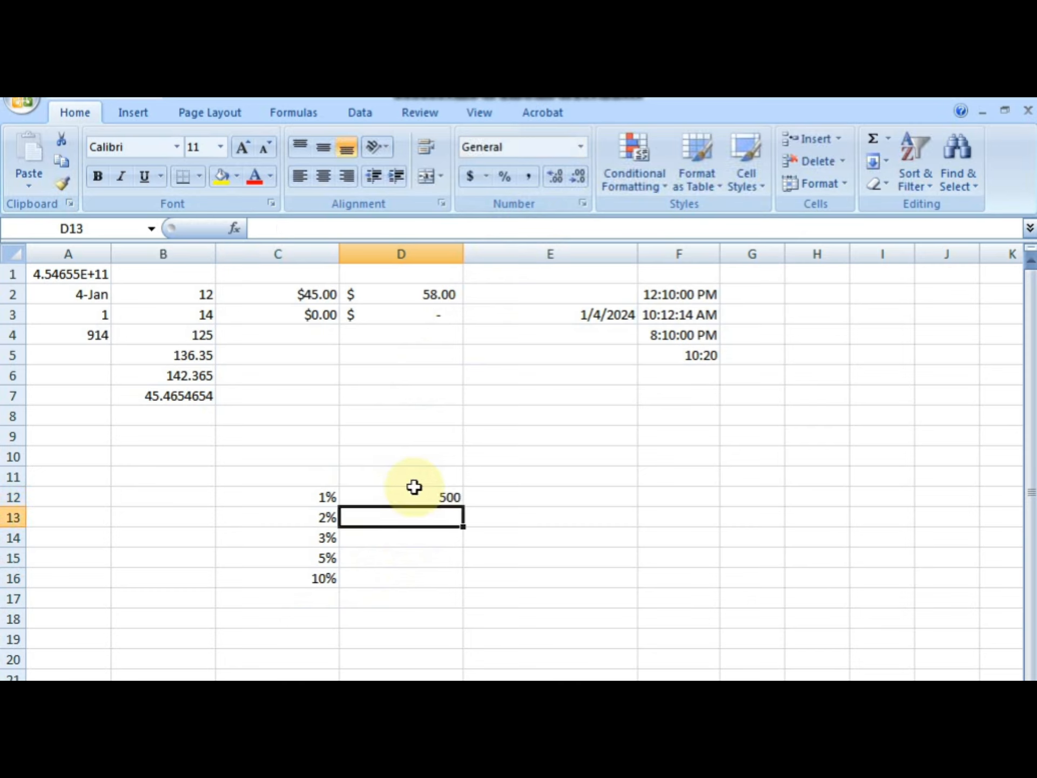
pyautogui.write('600')
pyautogui.press('Return')
pyautogui.write('720')
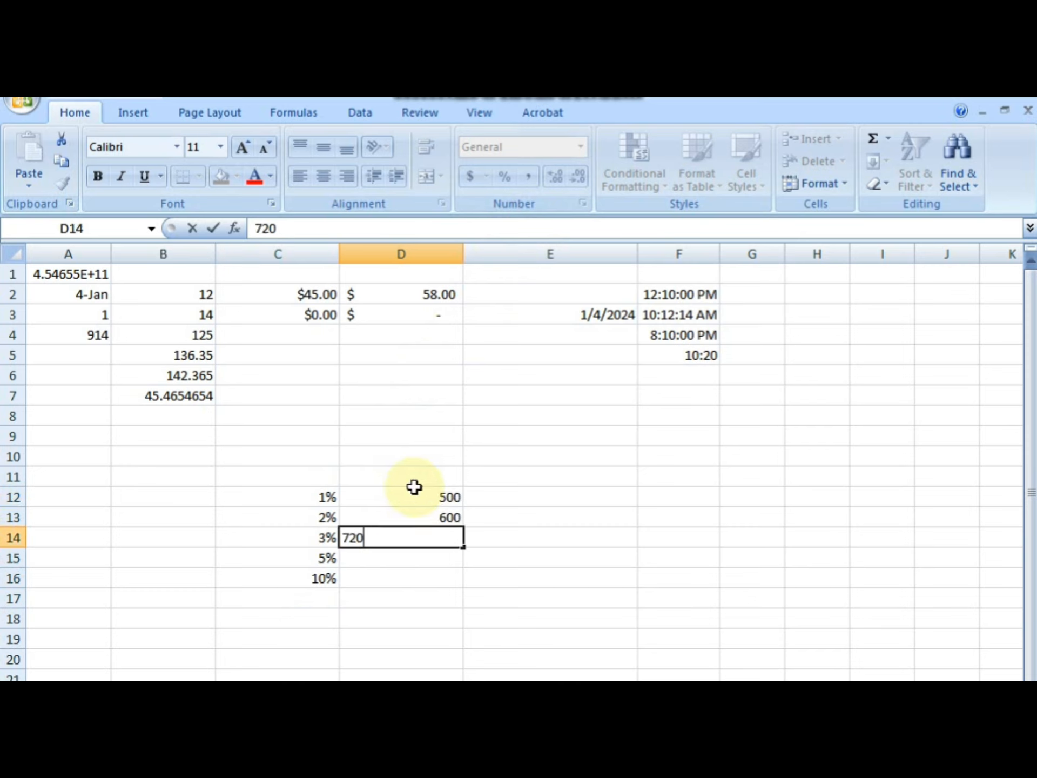
pyautogui.press('Return')
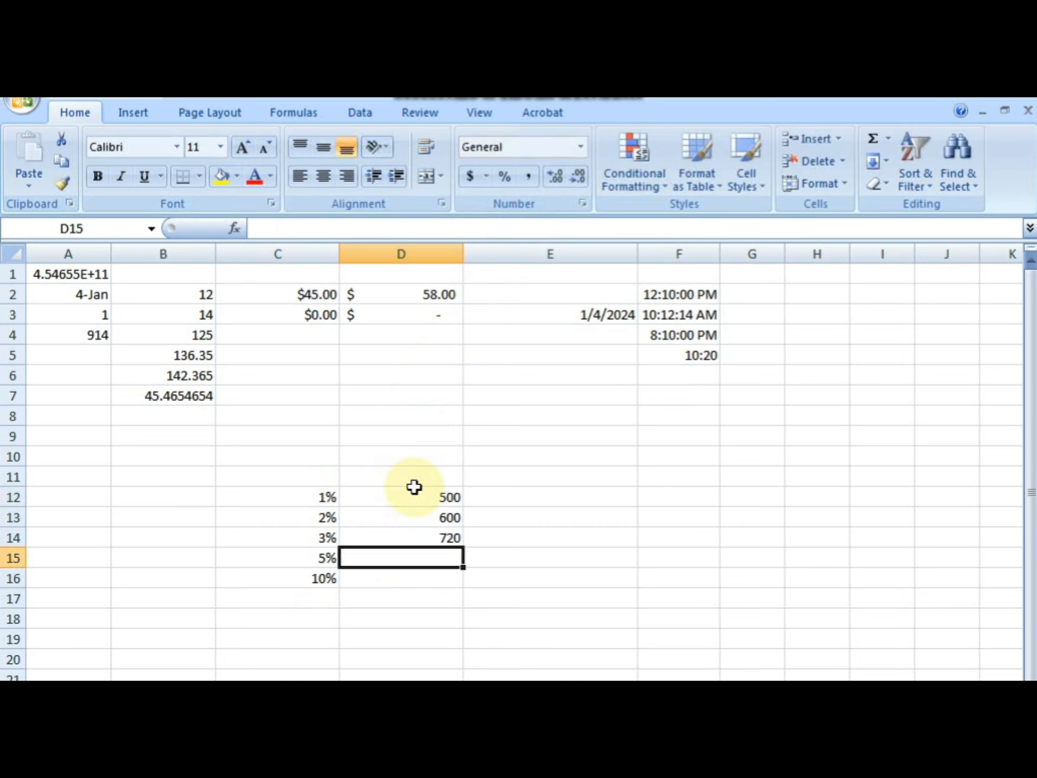
# - Apply the percent style to the numbers in cells D12:D14
pyautogui.moveTo(414, 486); pyautogui.dragTo(435, 537)
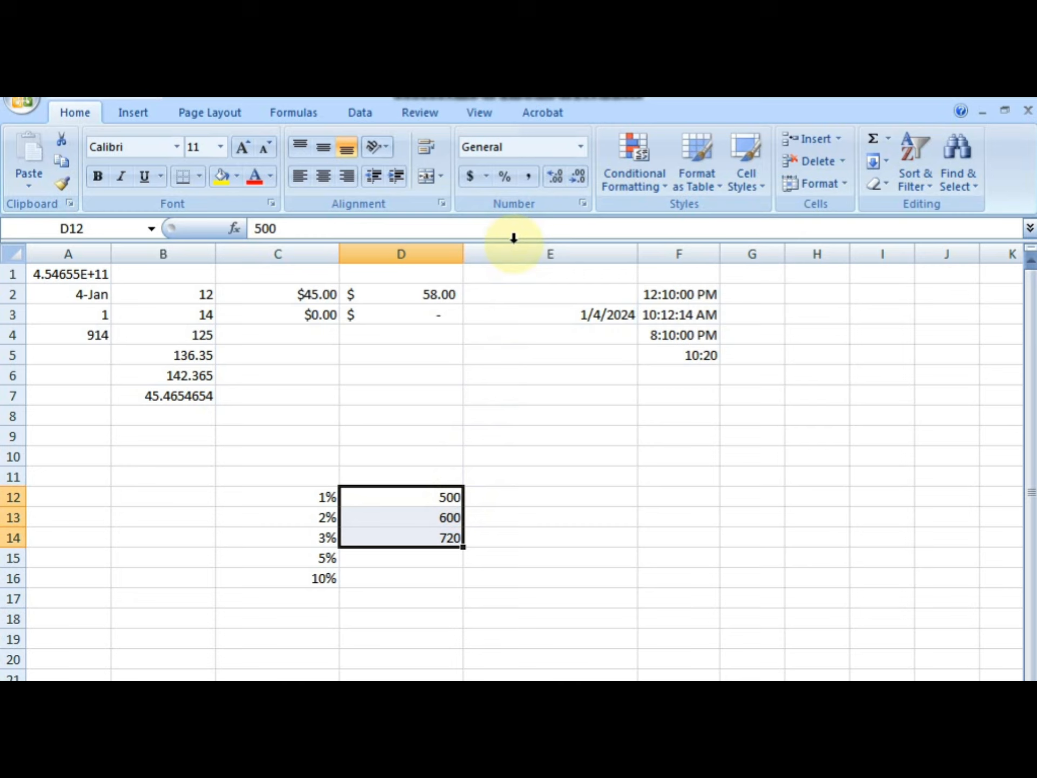
pyautogui.click(447, 522)
pyautogui.click(446, 492)
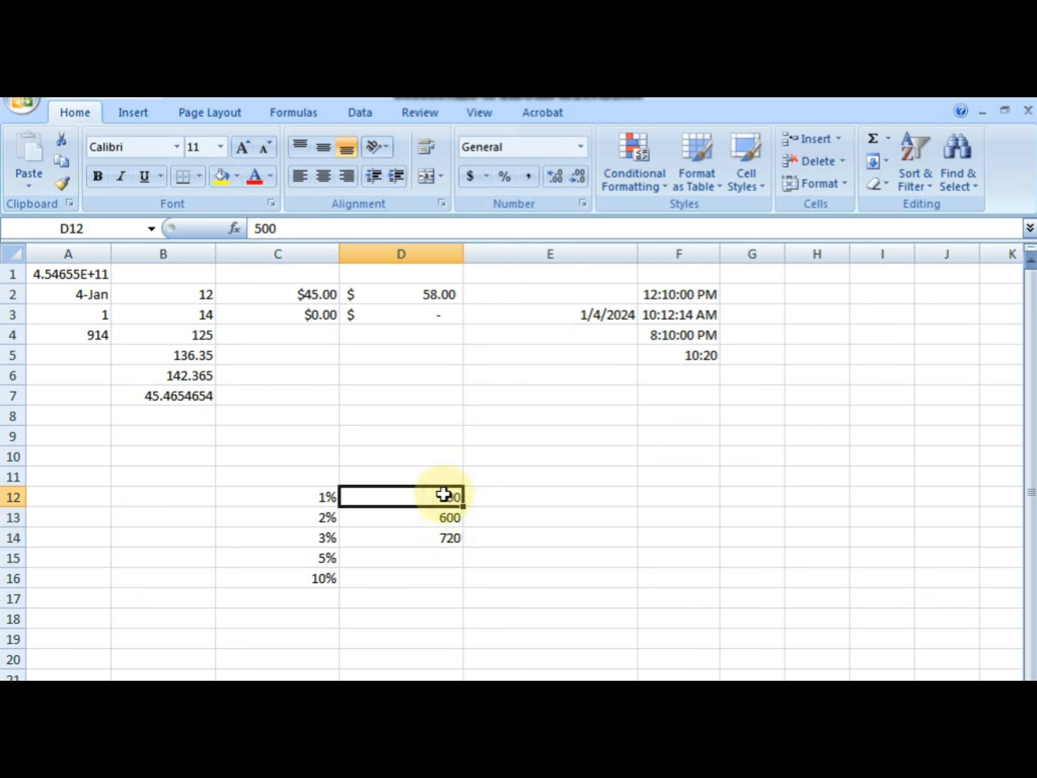
pyautogui.moveTo(443, 494); pyautogui.dragTo(441, 537)
pyautogui.click(514, 177)
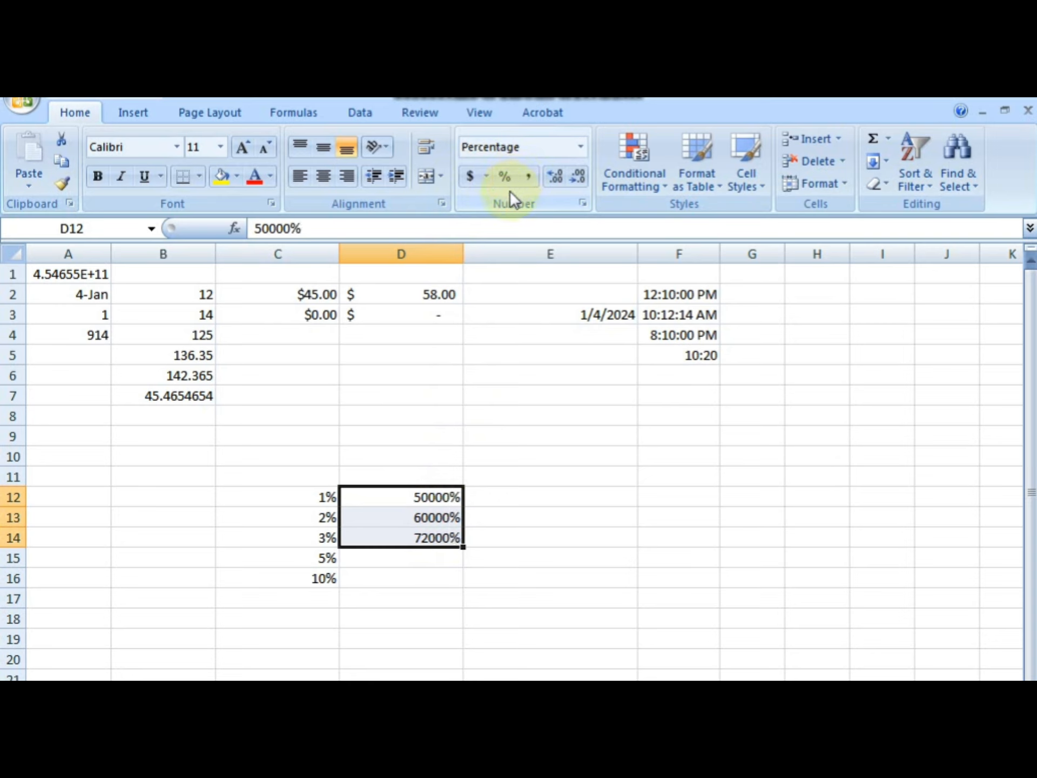
pyautogui.click(550, 477)
pyautogui.click(581, 146)
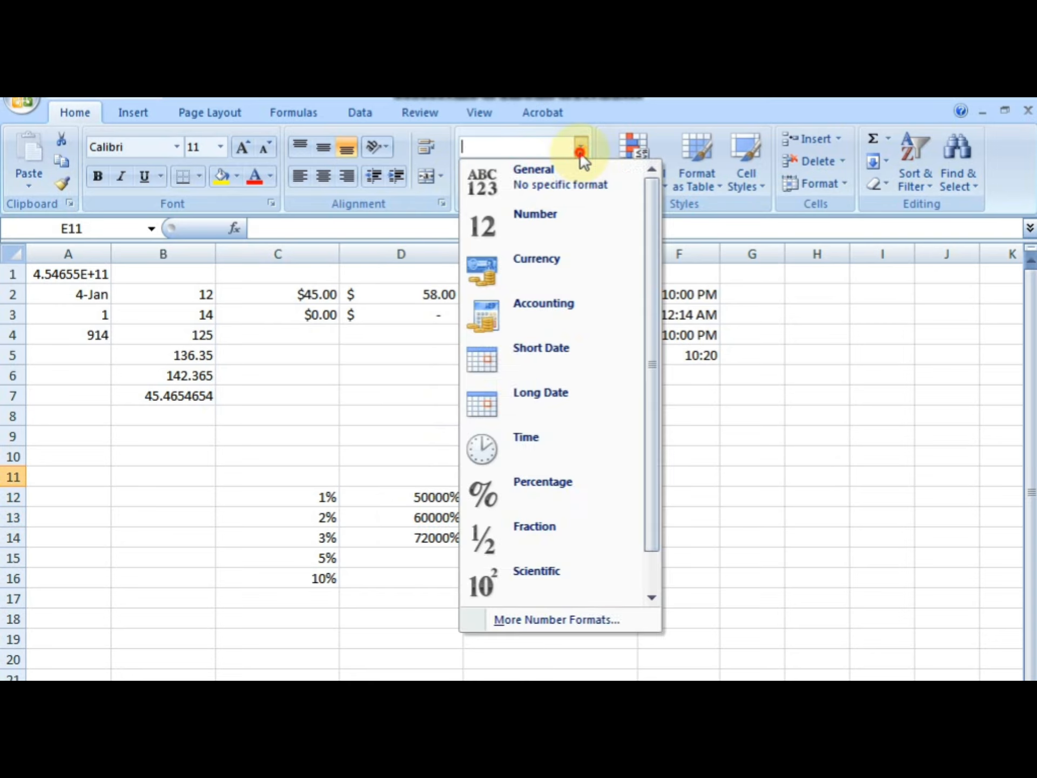
pyautogui.click(671, 481)
pyautogui.click(163, 513)
pyautogui.write('1/')
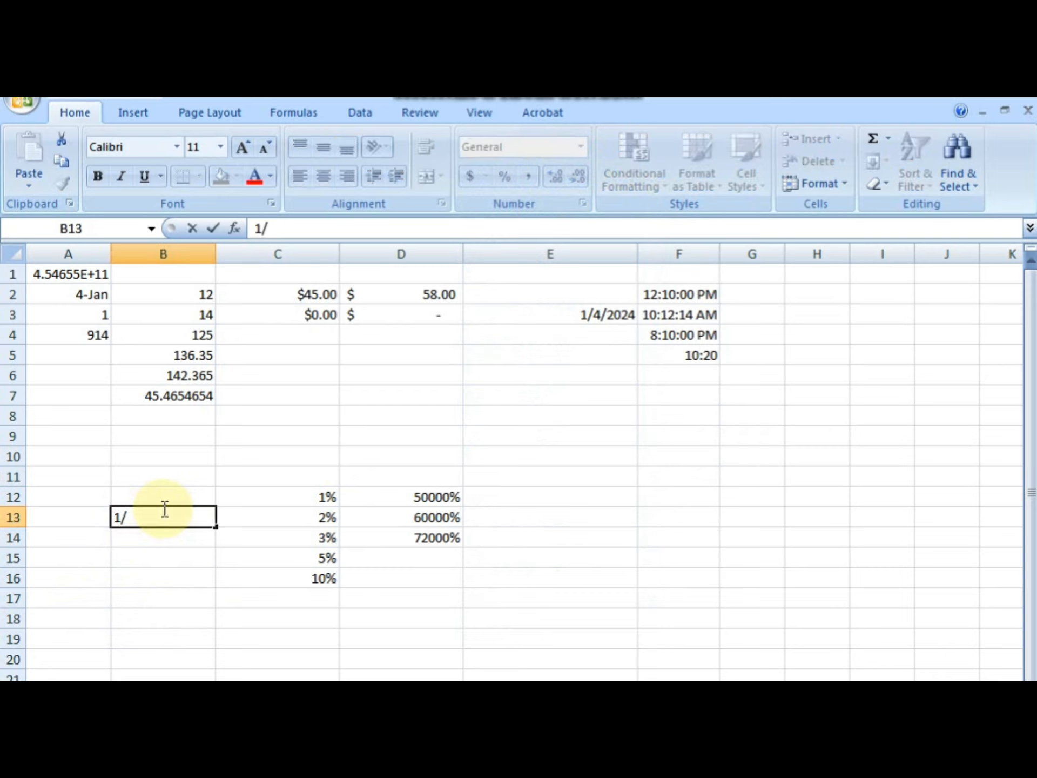
pyautogui.press('BackSpace')
pyautogui.press('BackSpace')
pyautogui.press('Escape')
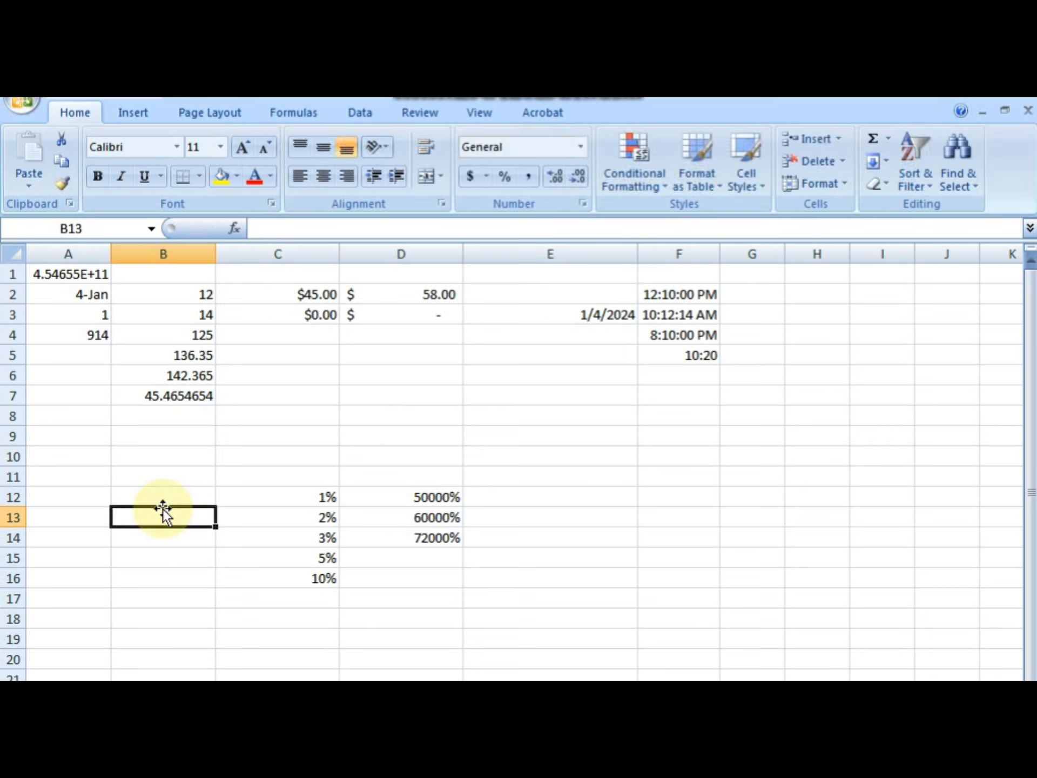
# - Enter the decimal number 0.2 in cell B13 and keep that cell selected
pyautogui.write('0.2')
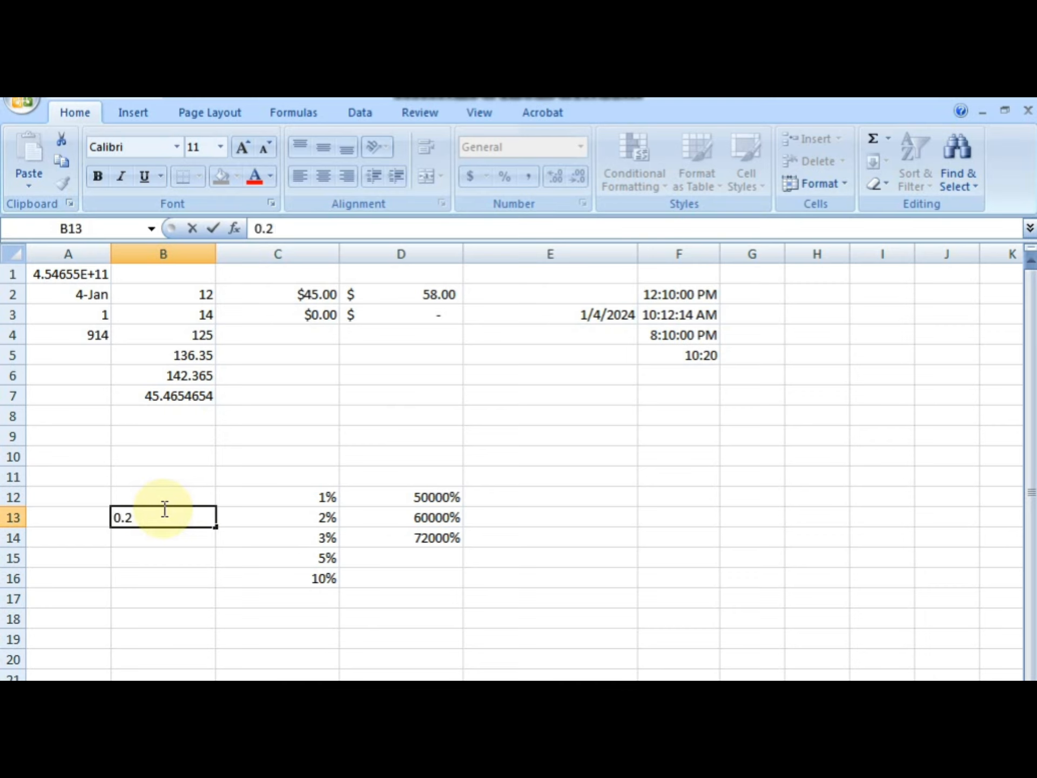
pyautogui.press('Return')
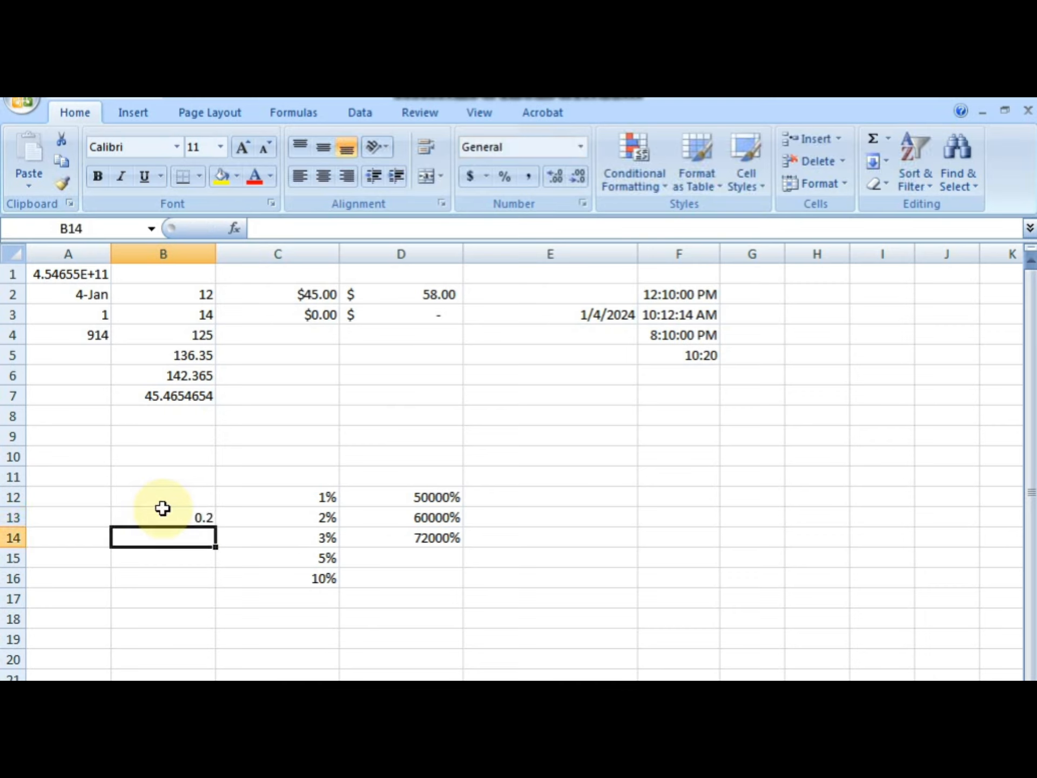
pyautogui.click(163, 513)
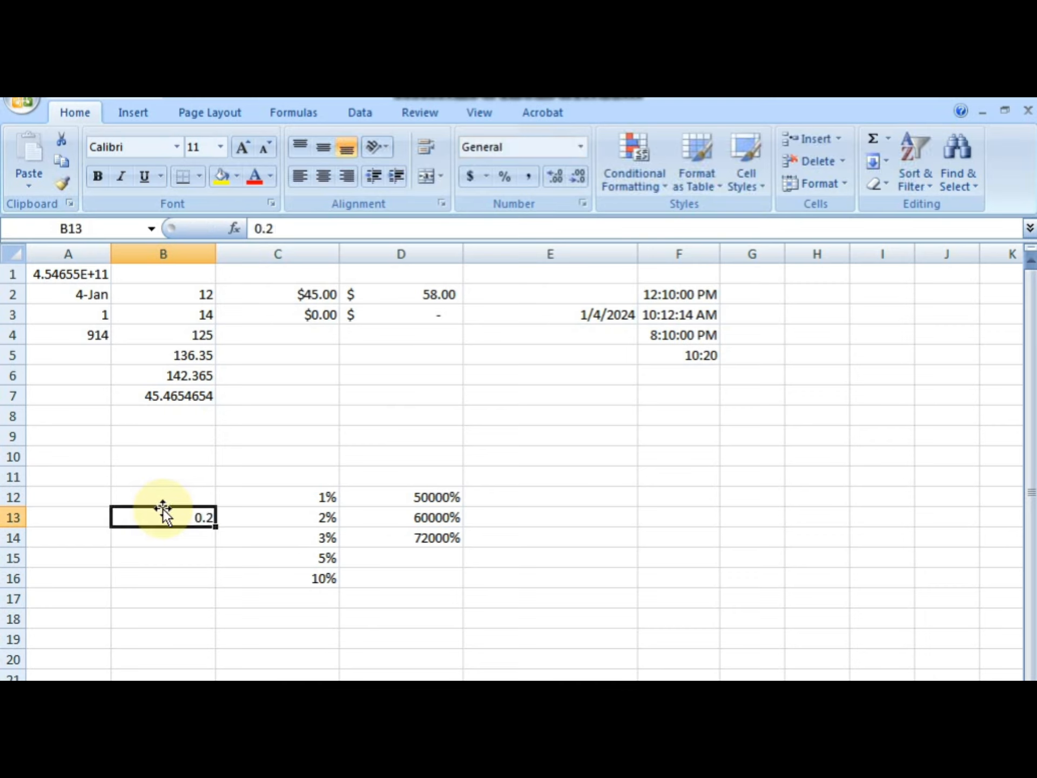
# - Apply the Fraction number format to the decimal value in cell B13
pyautogui.click(581, 146)
pyautogui.click(531, 534)
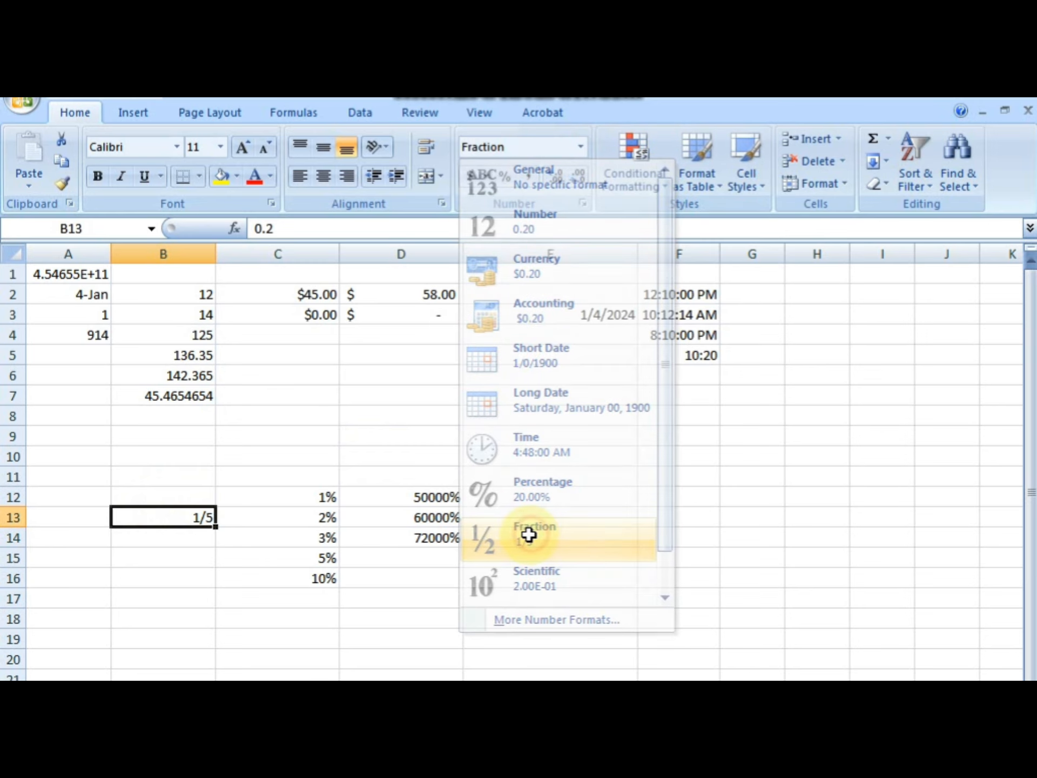
pyautogui.click(179, 561)
pyautogui.click(187, 522)
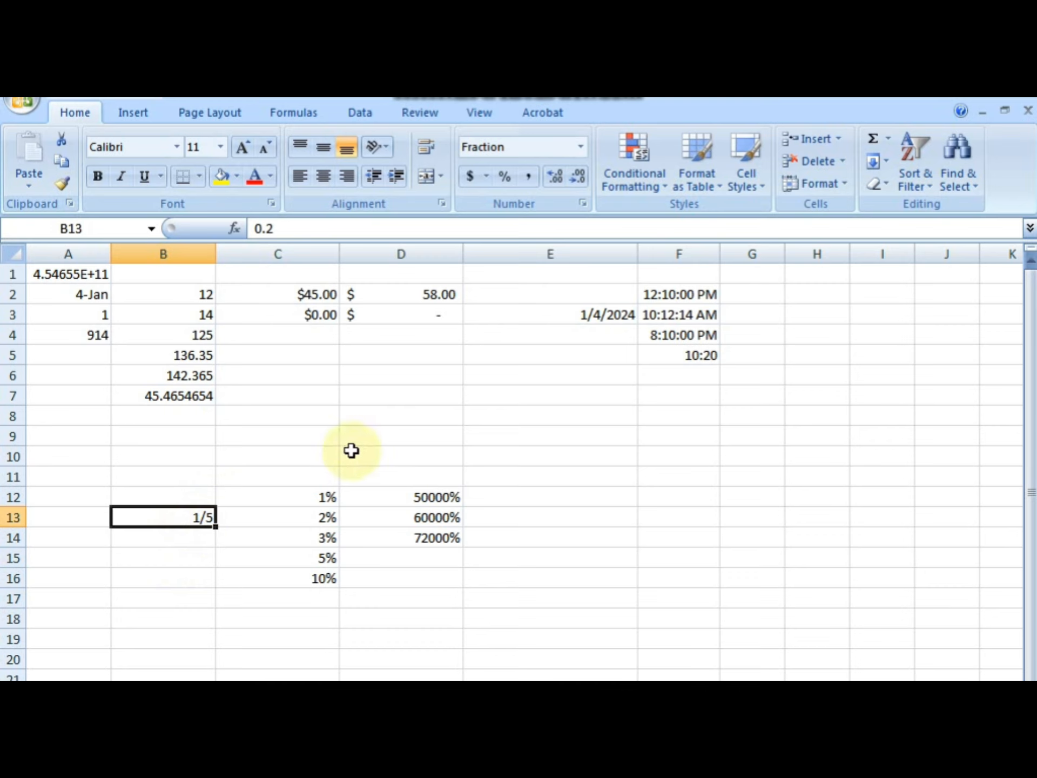
pyautogui.click(581, 146)
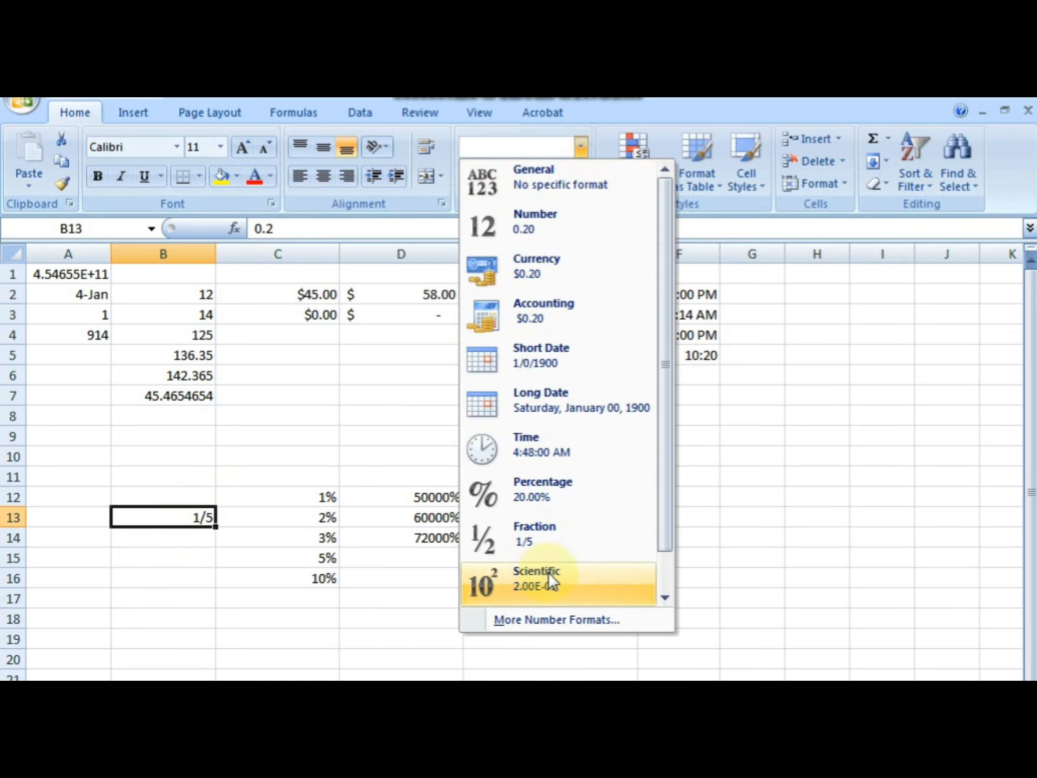
pyautogui.click(259, 452)
pyautogui.click(71, 275)
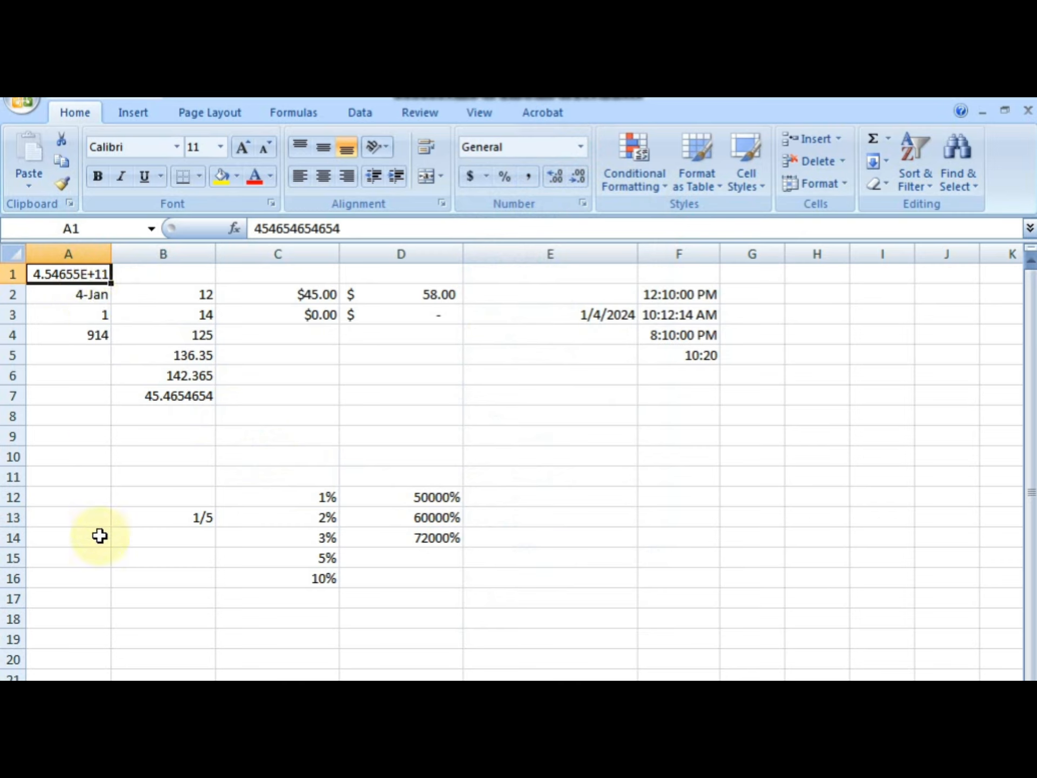
# - Enter the number 456465 in cell A14 and apply the Scientific number format to it
pyautogui.click(81, 540)
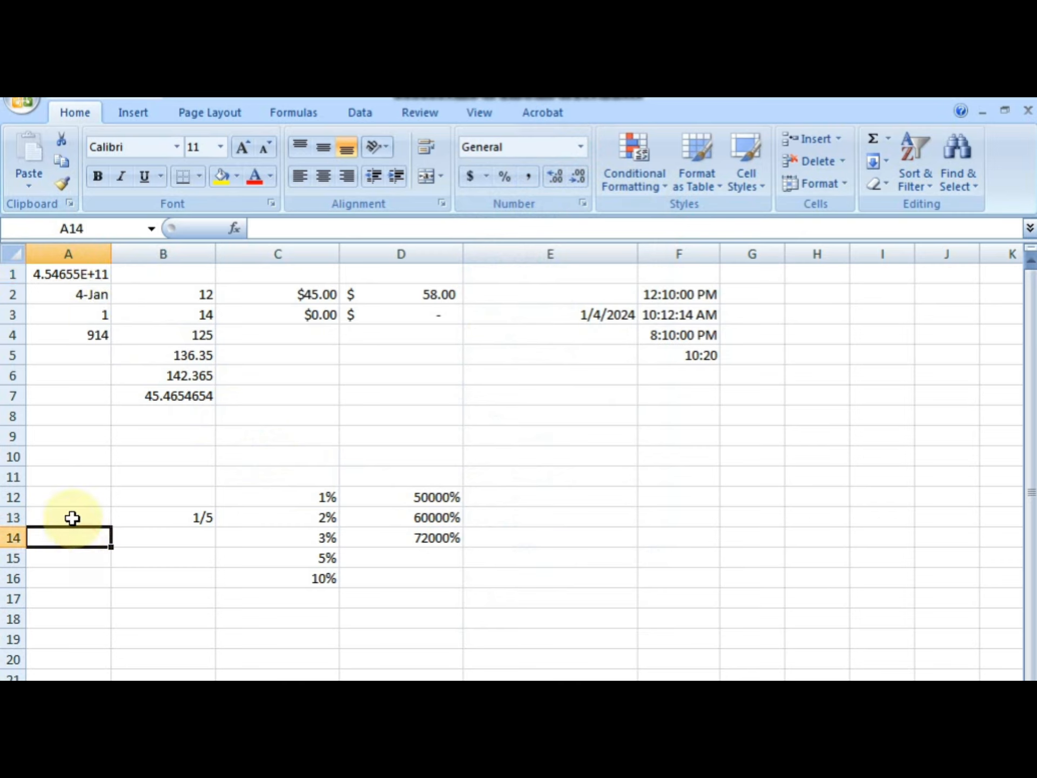
pyautogui.write('456465')
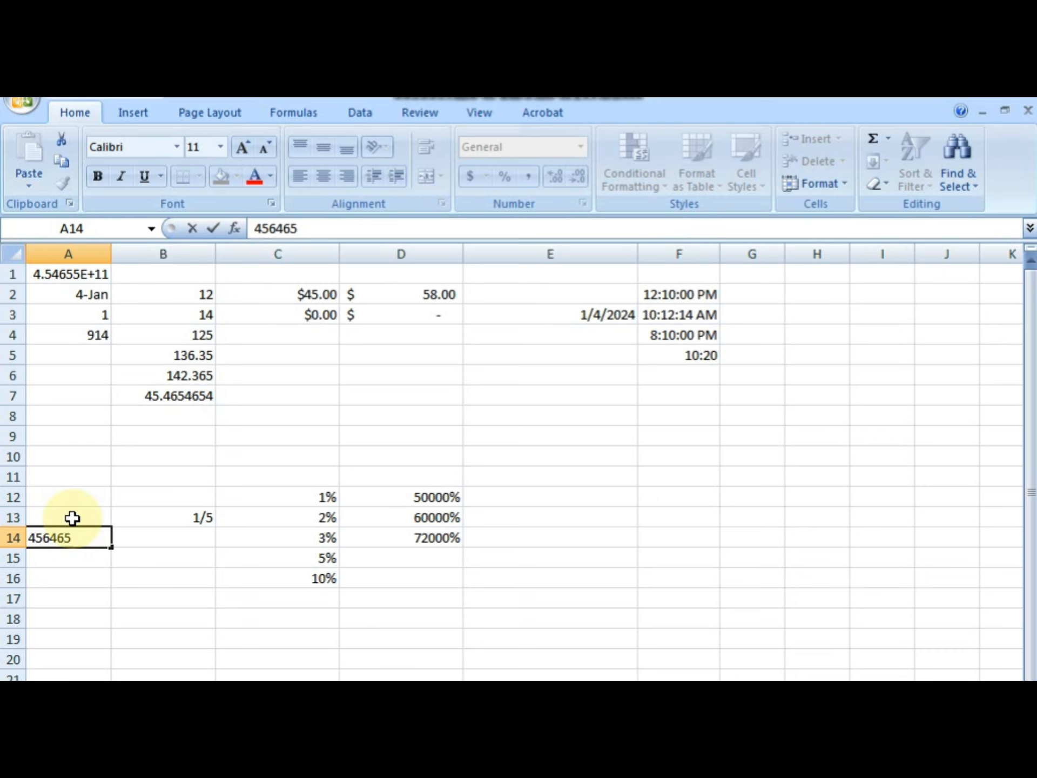
pyautogui.press('Return')
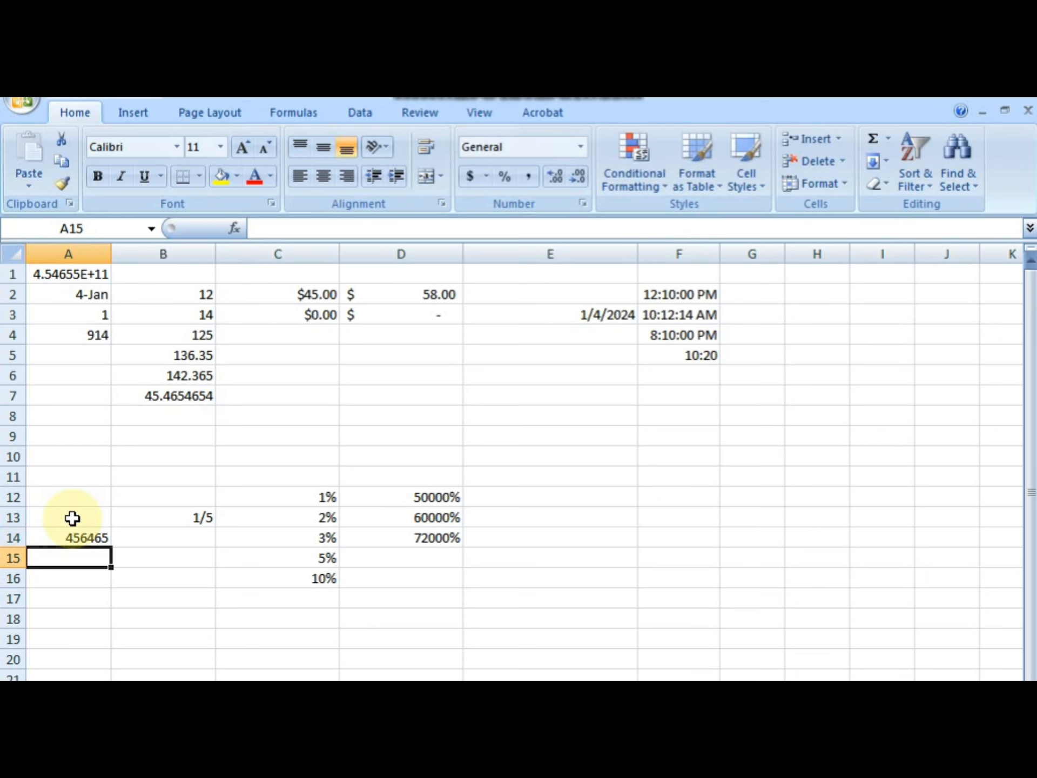
pyautogui.press('Up')
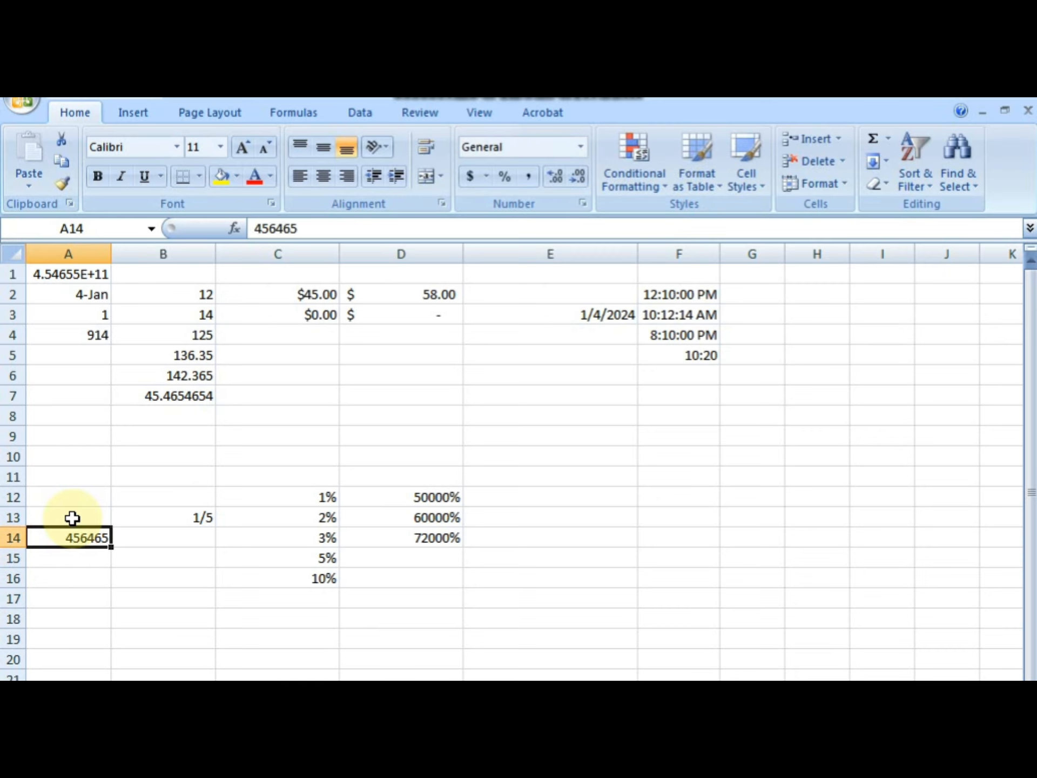
pyautogui.click(580, 147)
pyautogui.click(554, 587)
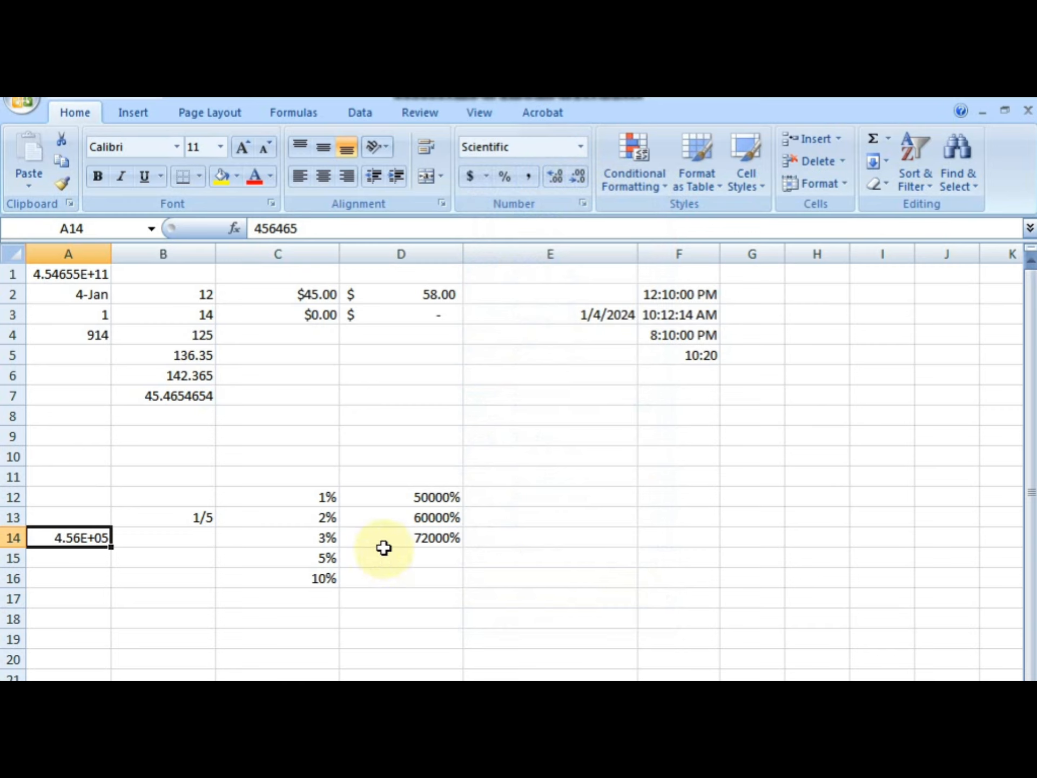
pyautogui.click(95, 297)
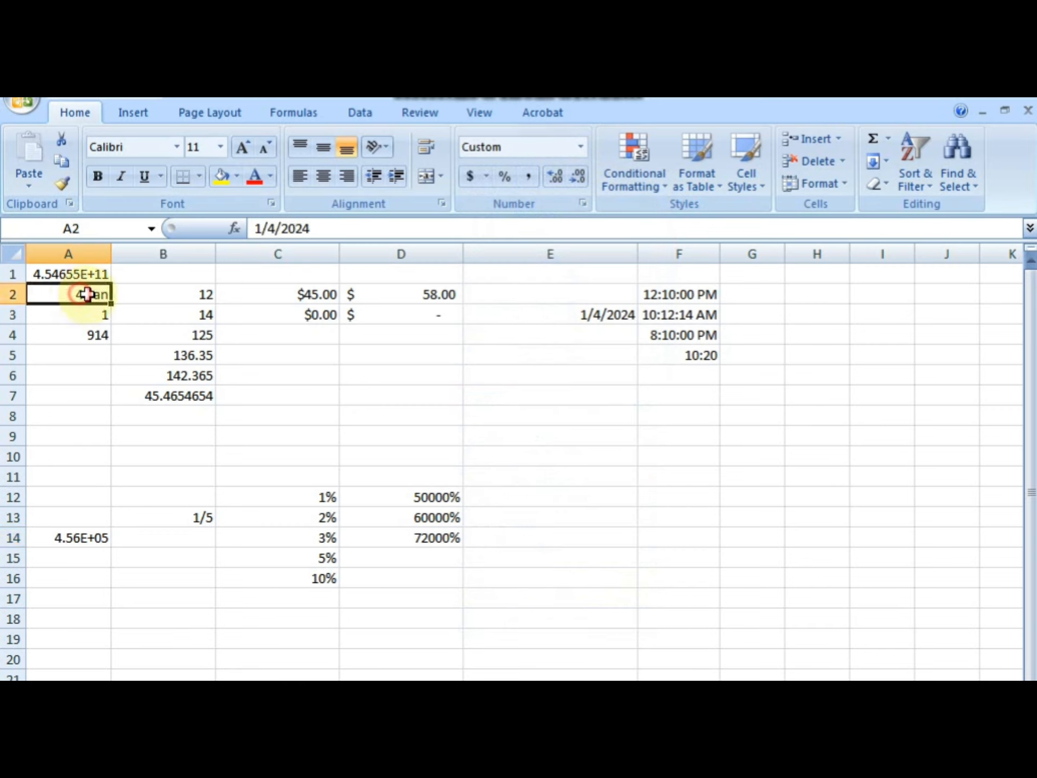
pyautogui.click(96, 315)
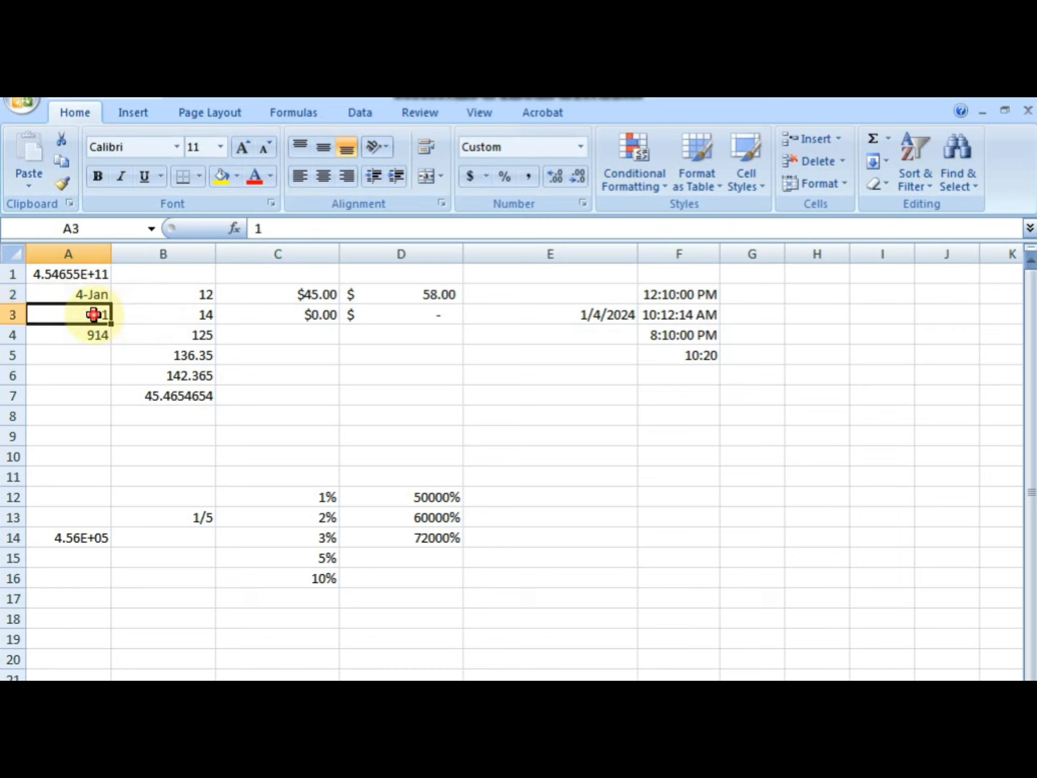
pyautogui.click(74, 335)
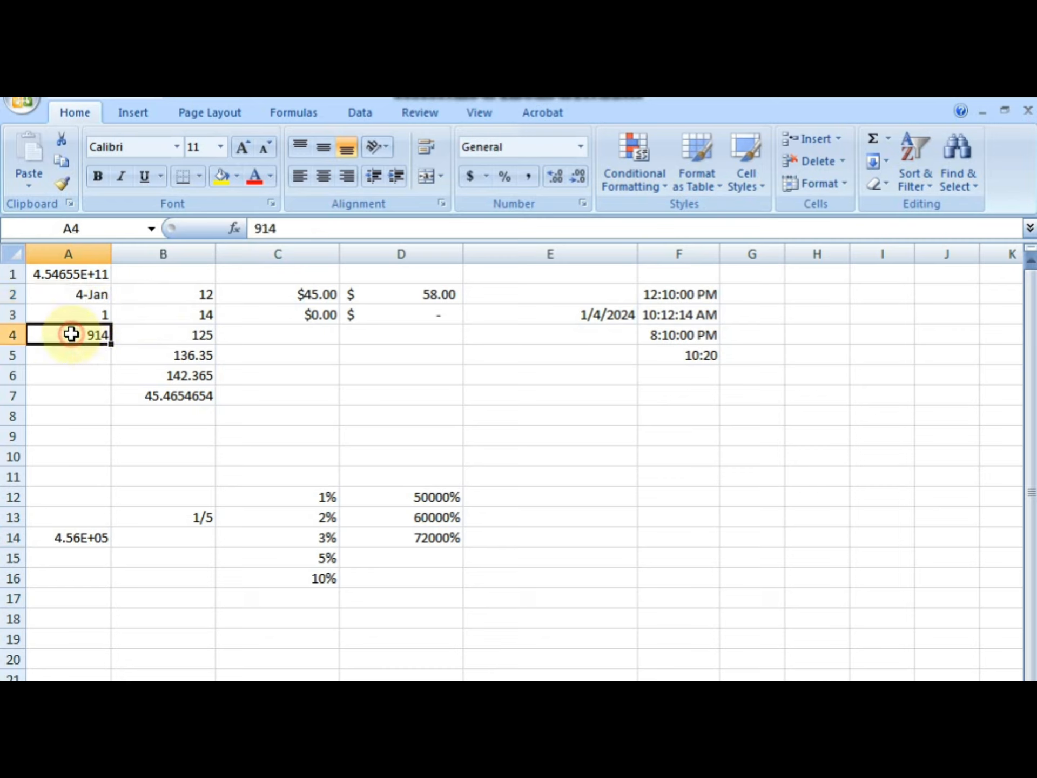
pyautogui.click(74, 611)
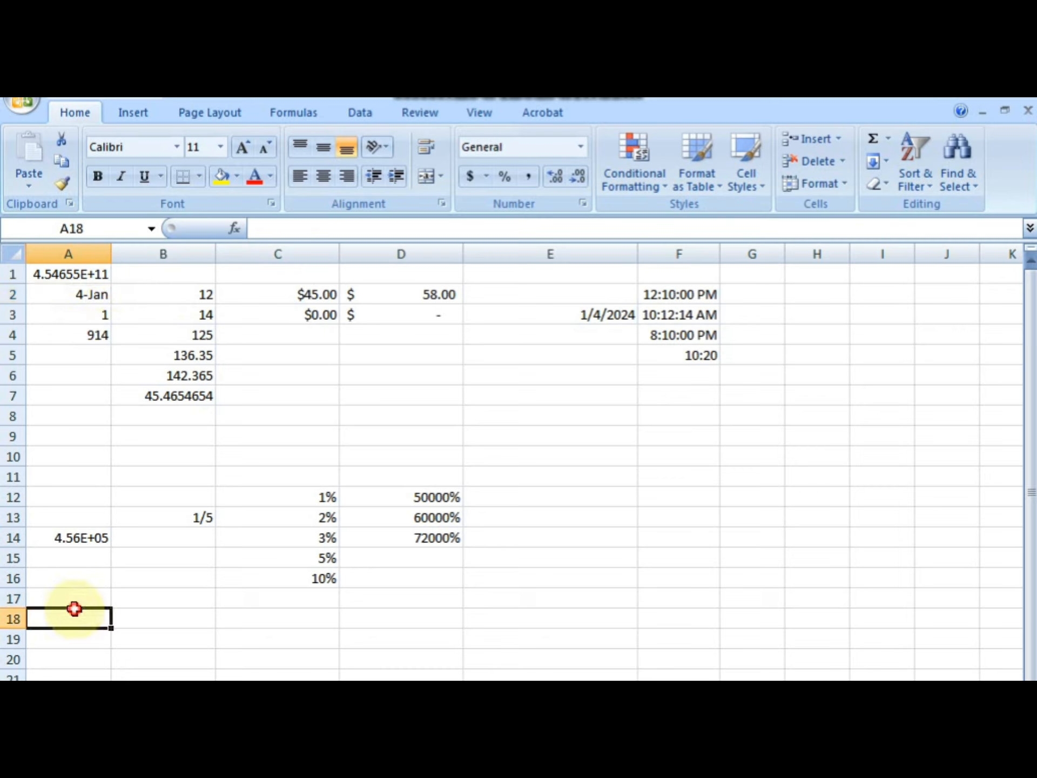
# - Apply the Text number format to the empty cells of column A from A16 downward
pyautogui.moveTo(76, 575); pyautogui.dragTo(77, 674)
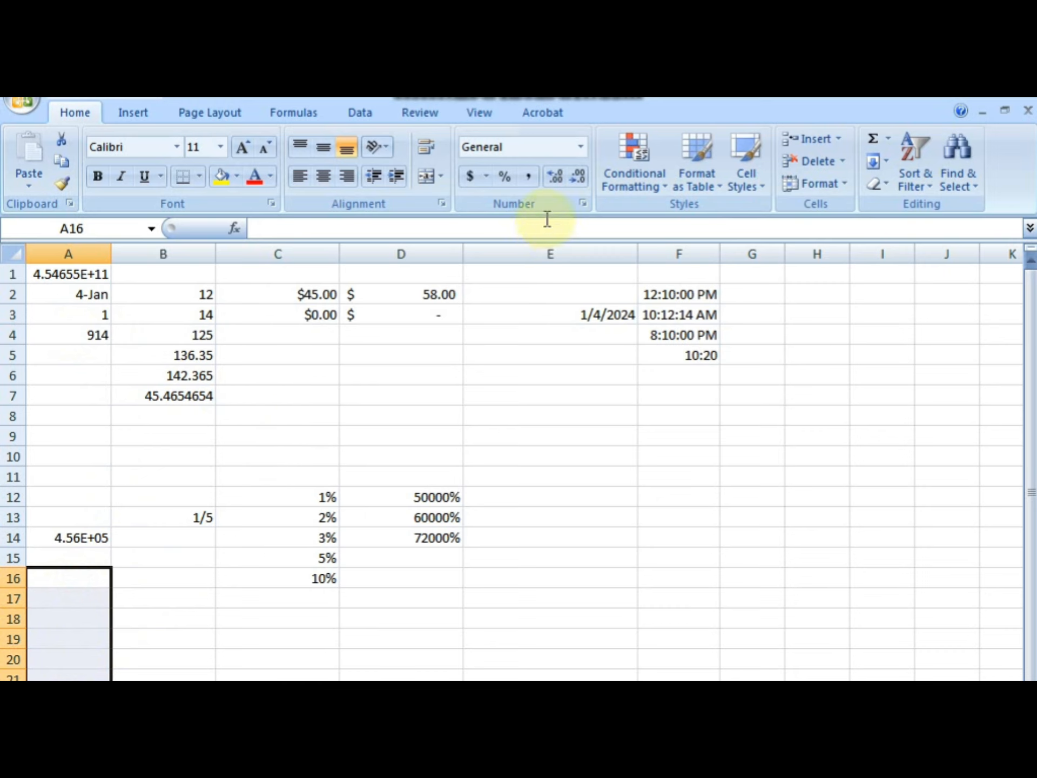
pyautogui.click(581, 146)
pyautogui.moveTo(650, 209); pyautogui.dragTo(653, 282)
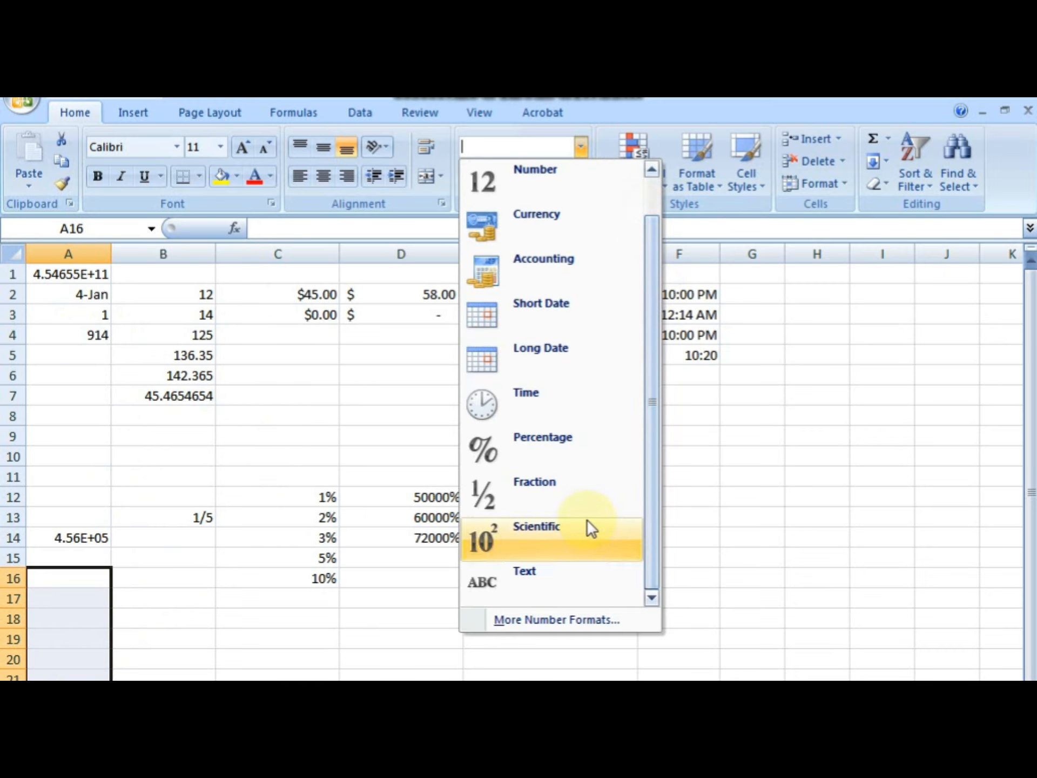
pyautogui.click(510, 588)
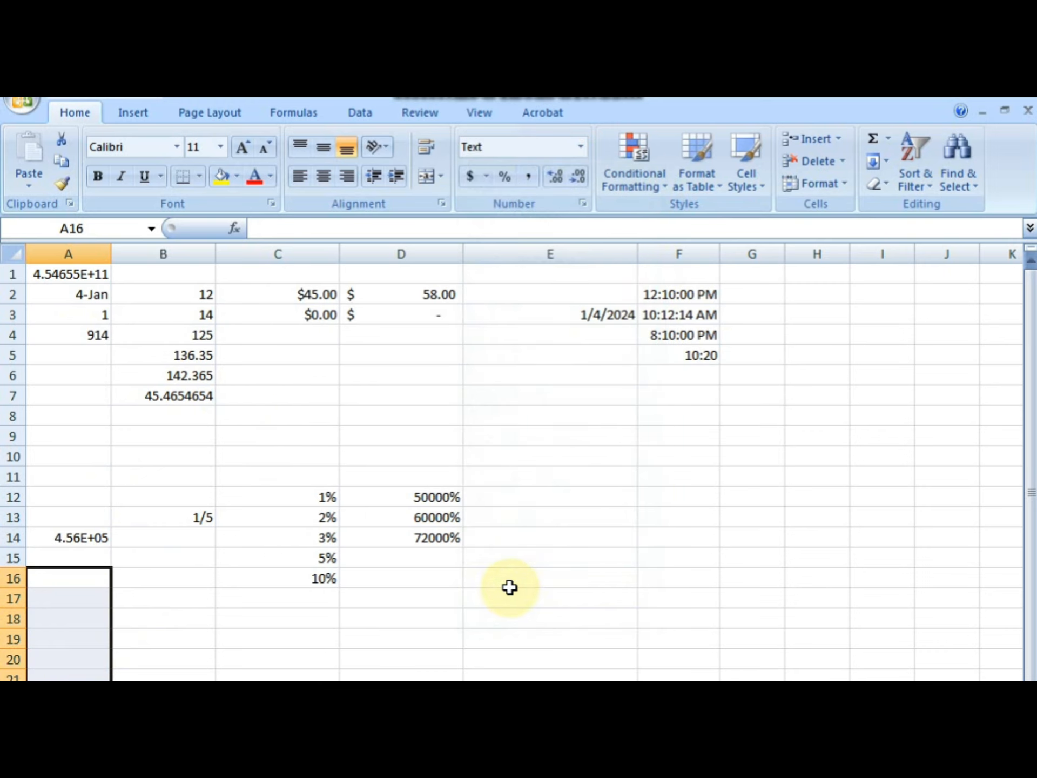
pyautogui.click(58, 583)
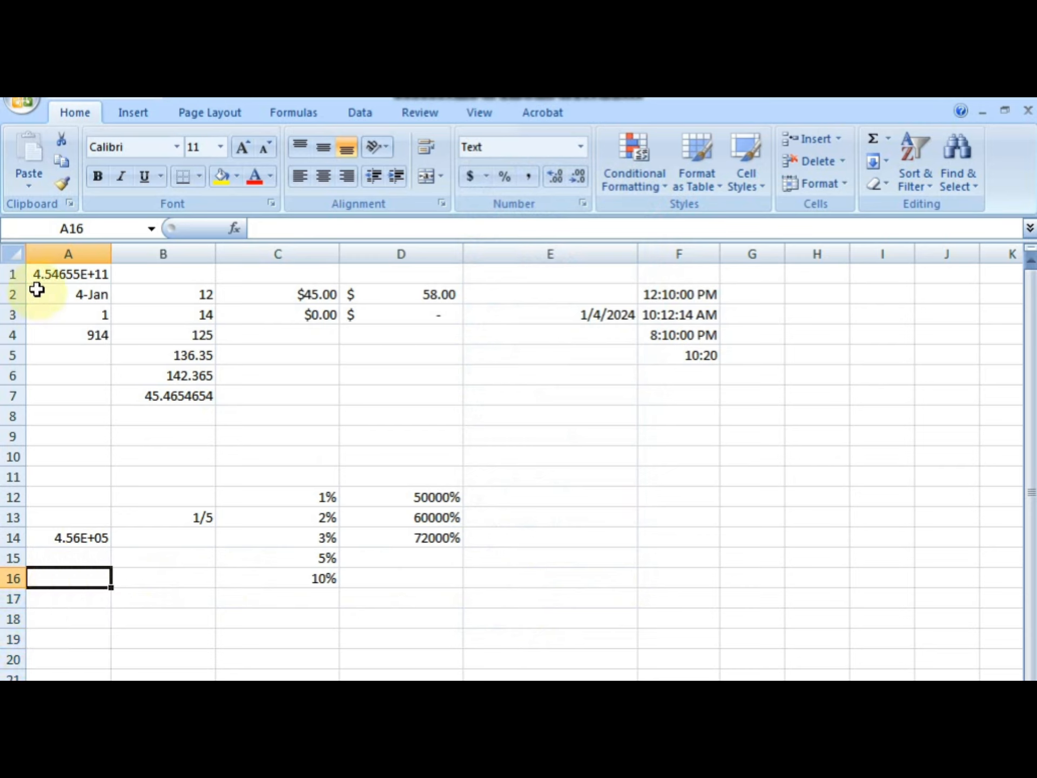
pyautogui.write('9874584')
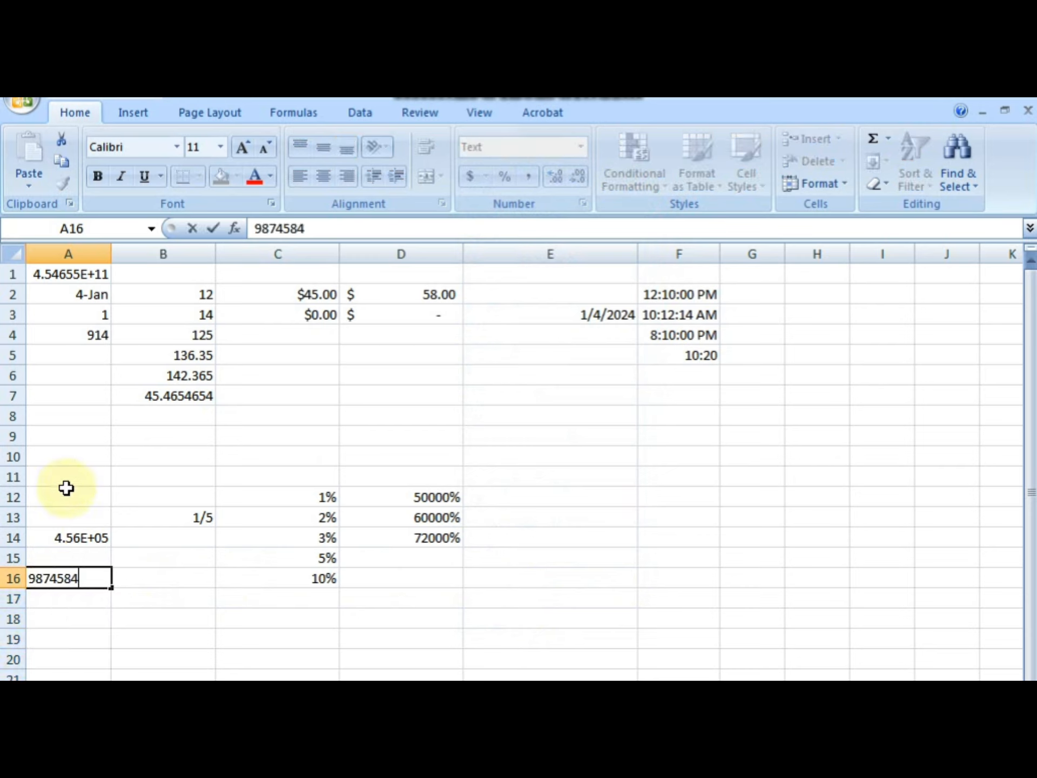
pyautogui.write('654564546544554454')
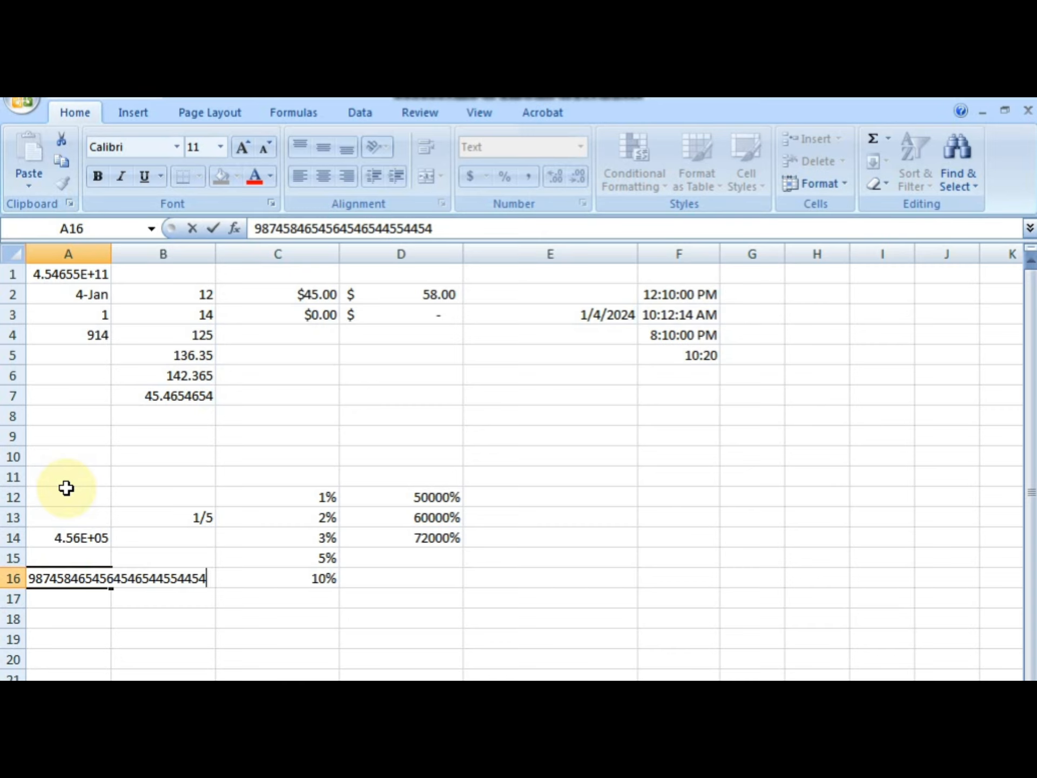
pyautogui.press('Return')
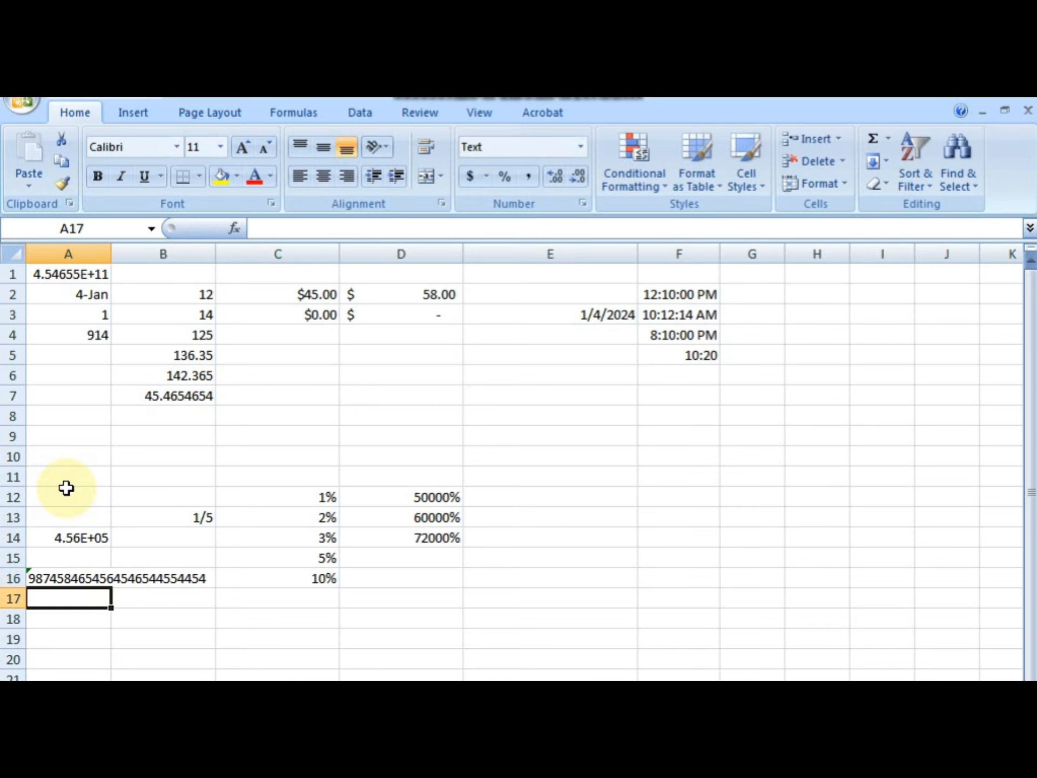
pyautogui.write('000111111')
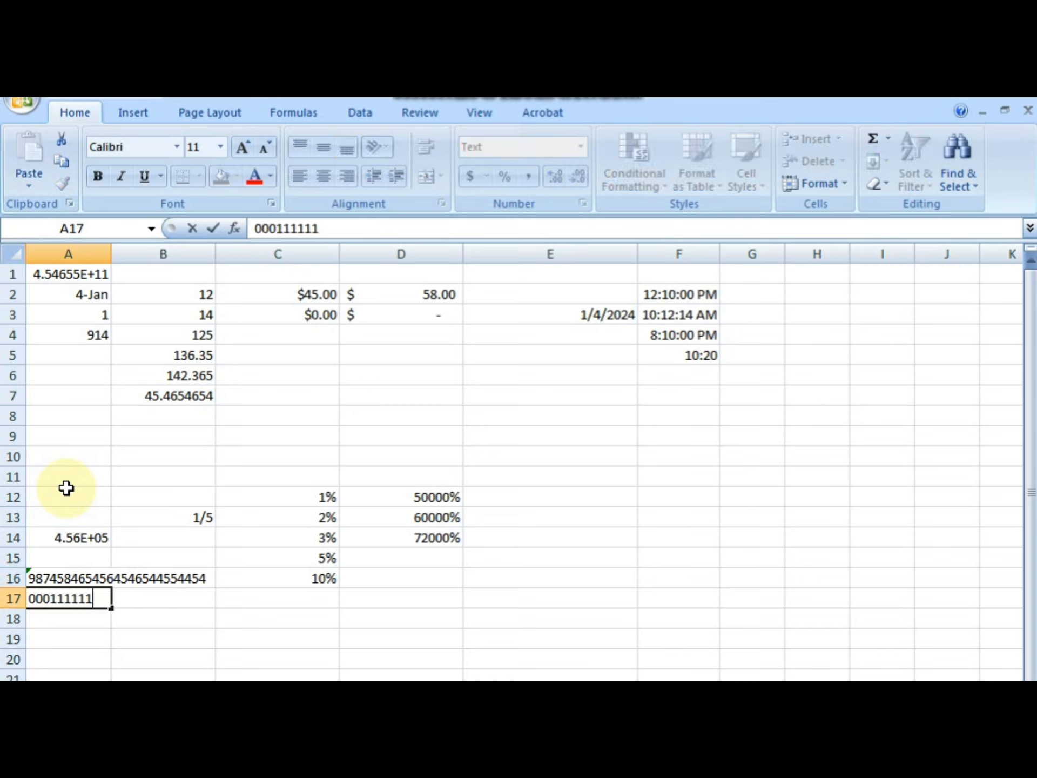
pyautogui.press('Return')
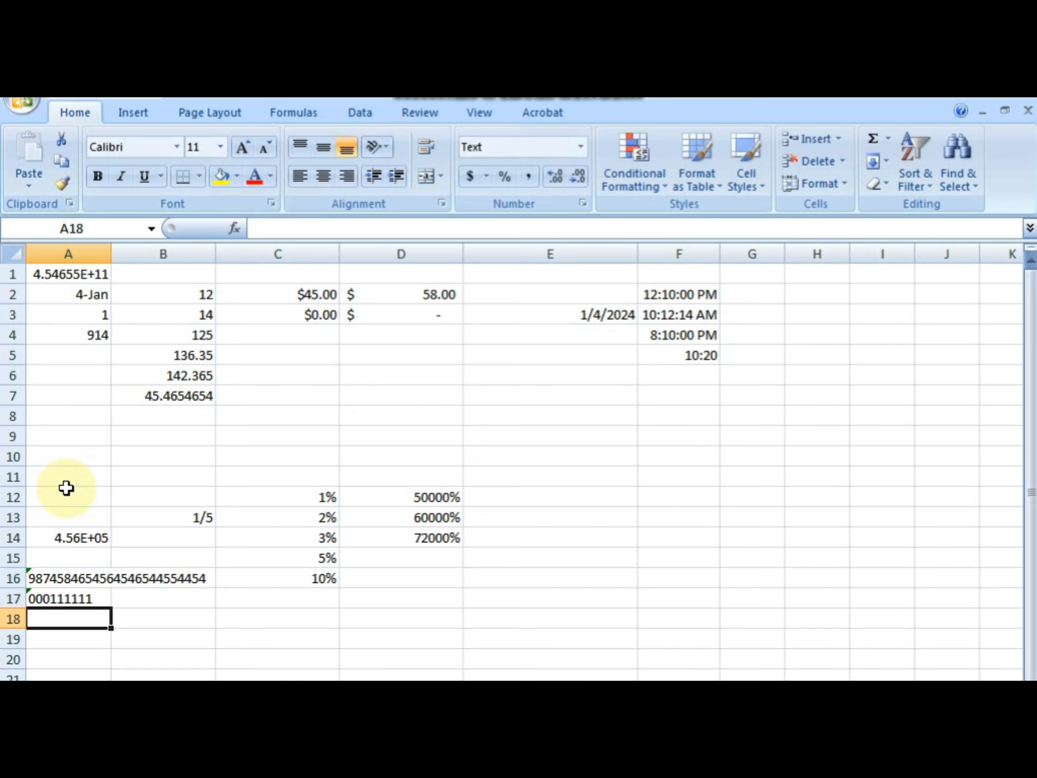
# - Enter +91 in cell A18 and 1/4 in cell A19 as text values
pyautogui.write('+91')
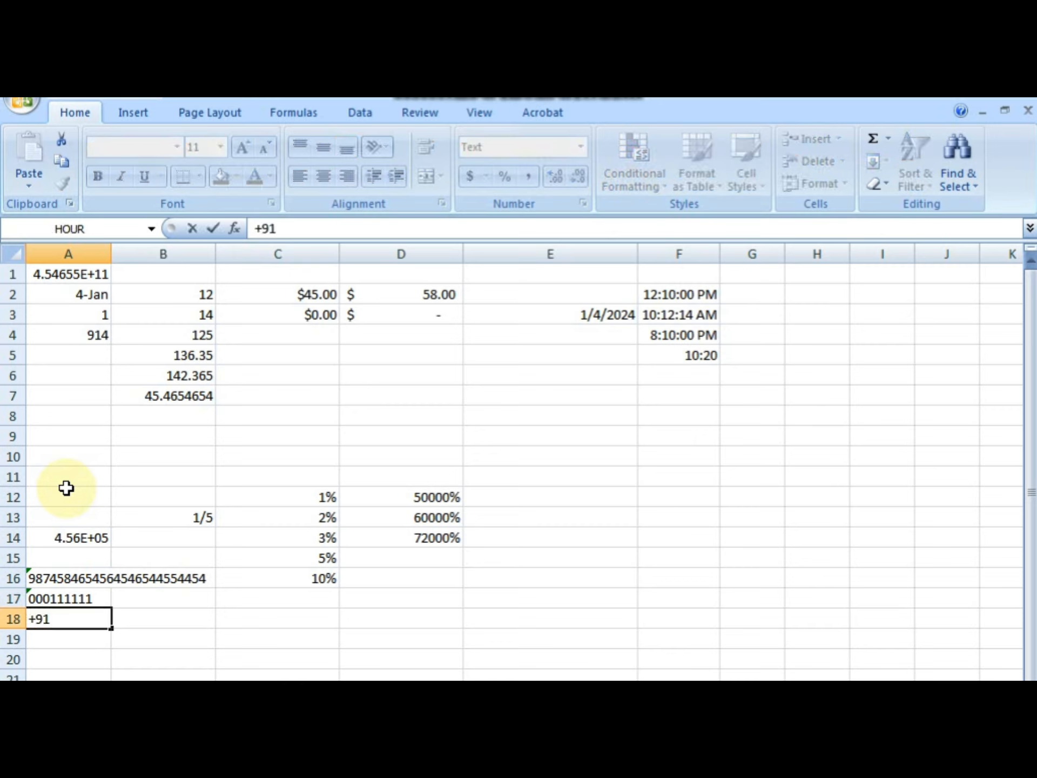
pyautogui.press('Return')
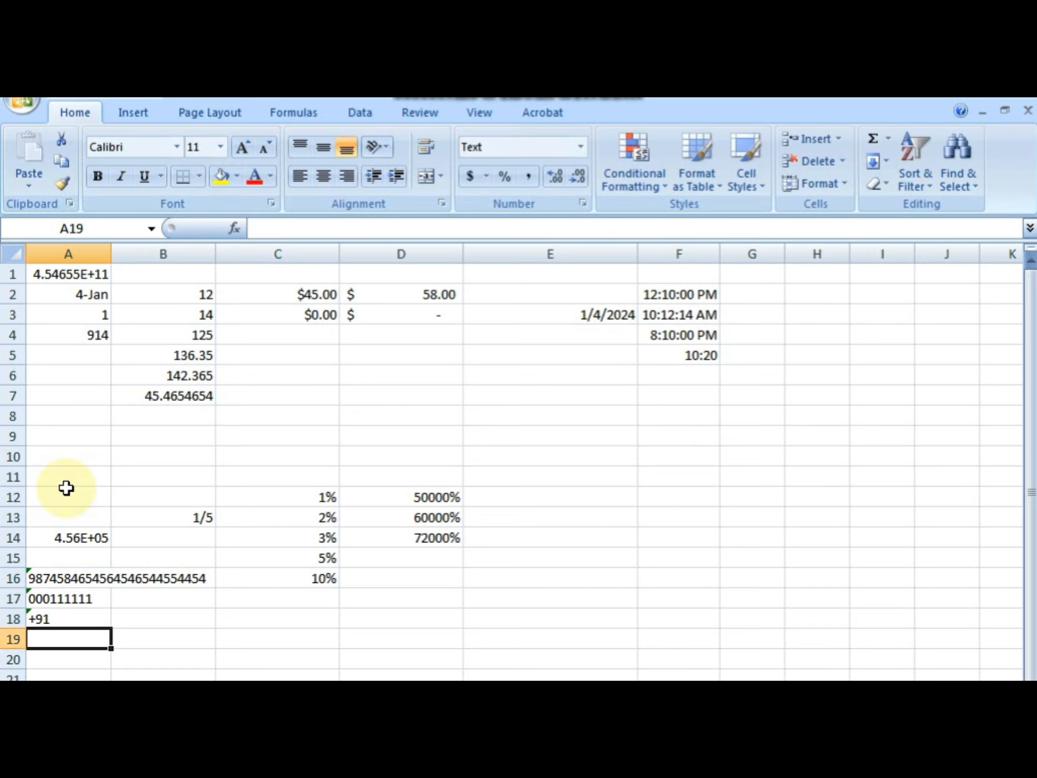
pyautogui.write('1/')
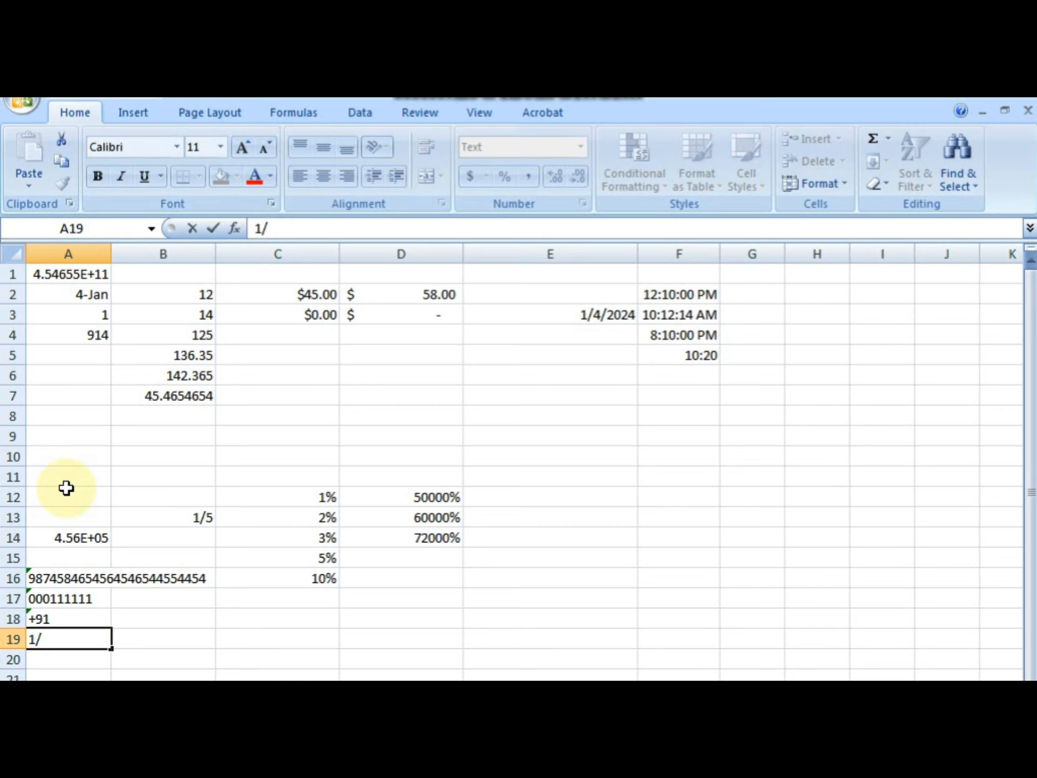
pyautogui.write('4')
pyautogui.press('Return')
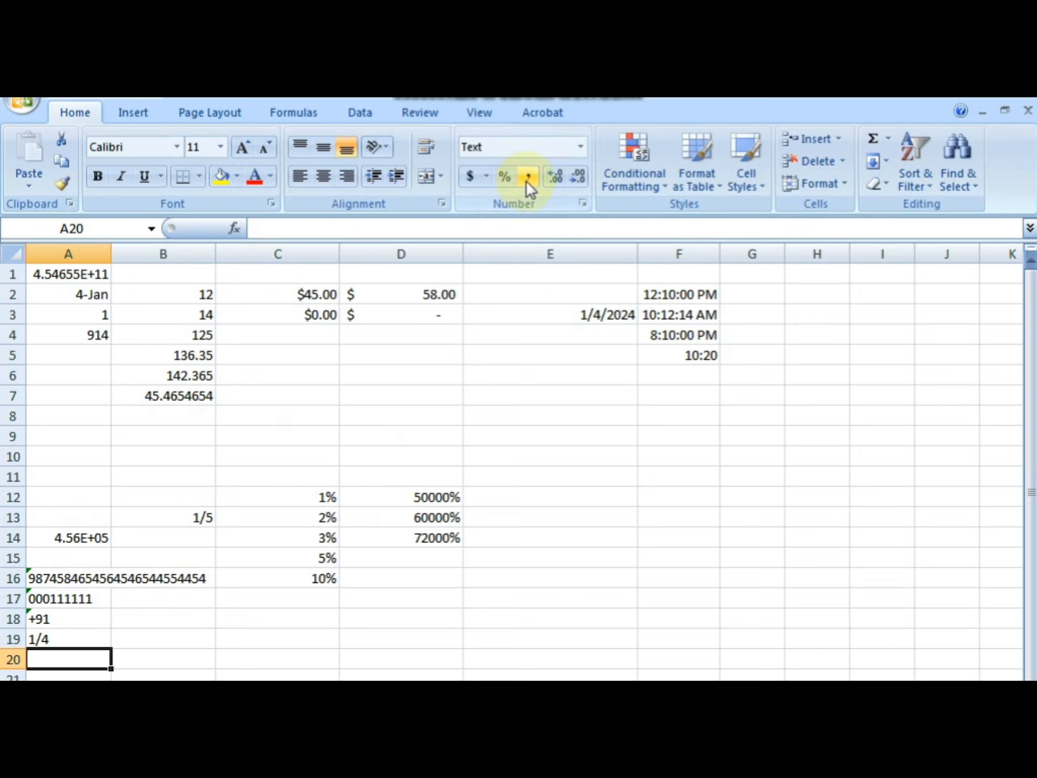
# - Enter the number 10250 in cell E13
pyautogui.click(560, 484)
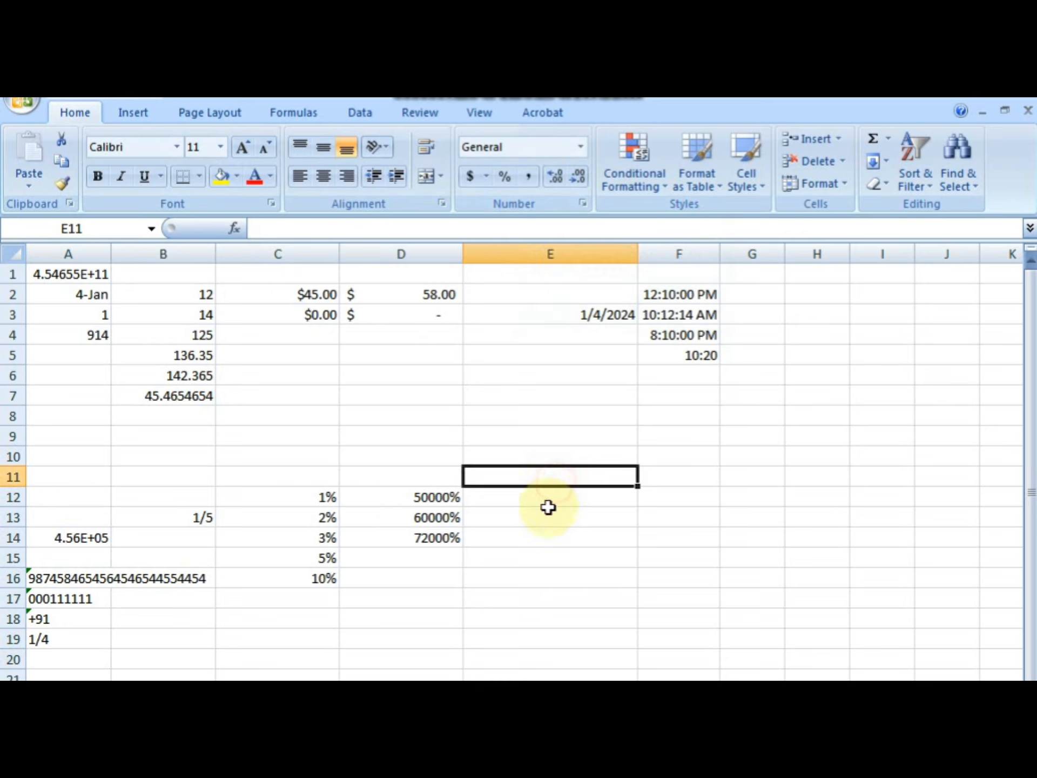
pyautogui.click(549, 512)
pyautogui.write('10250')
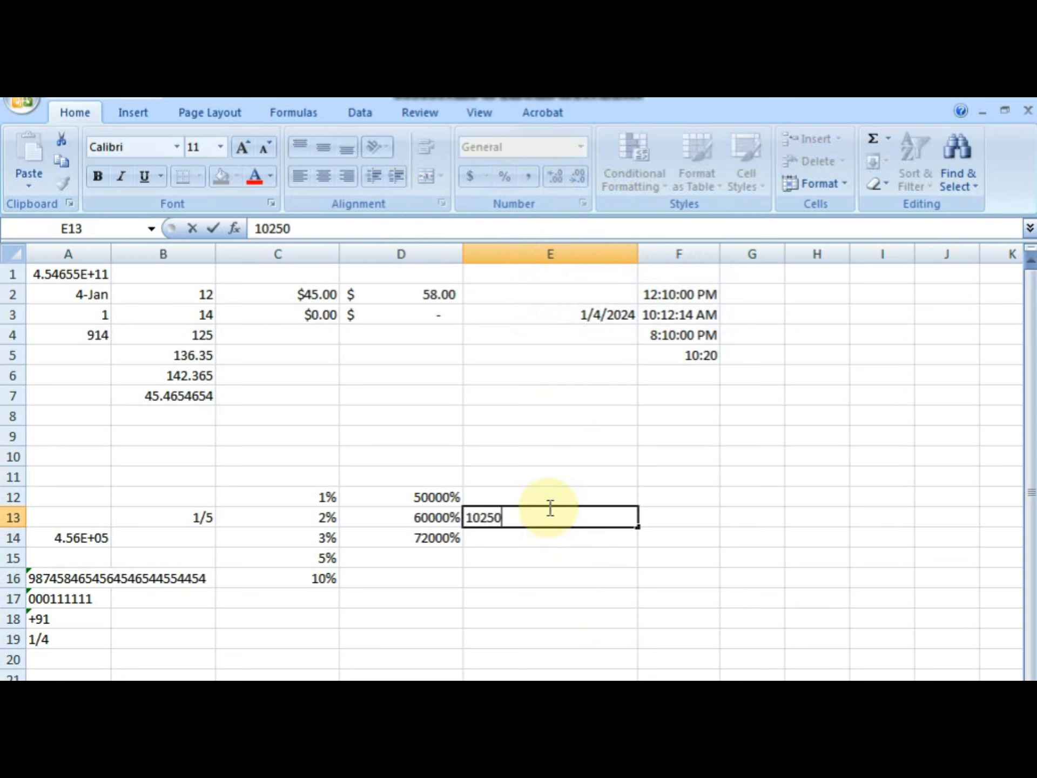
pyautogui.press('Return')
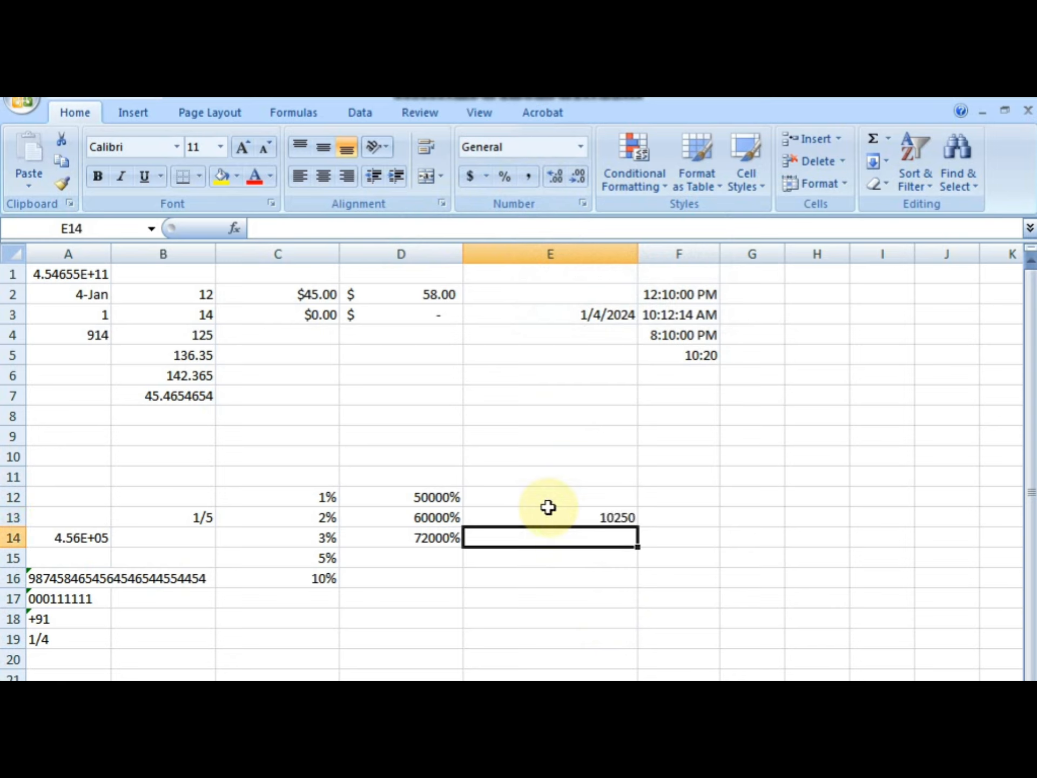
# - Apply the comma style to cell E13 and reduce it to zero decimal places
pyautogui.click(549, 508)
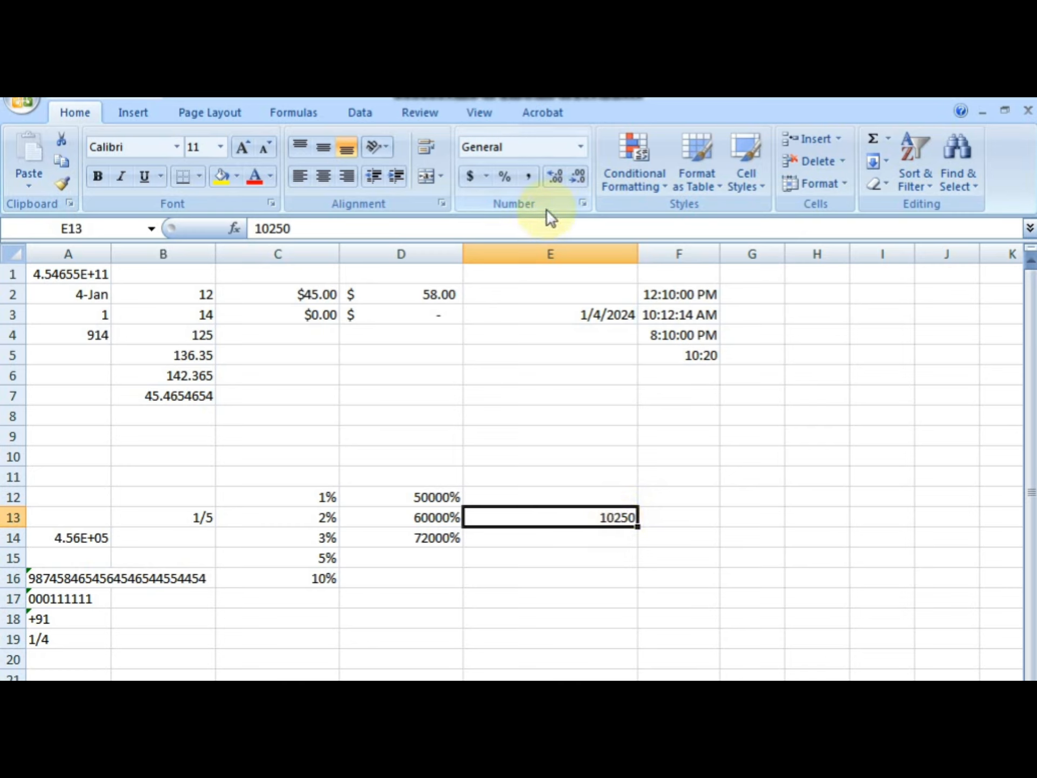
pyautogui.click(537, 182)
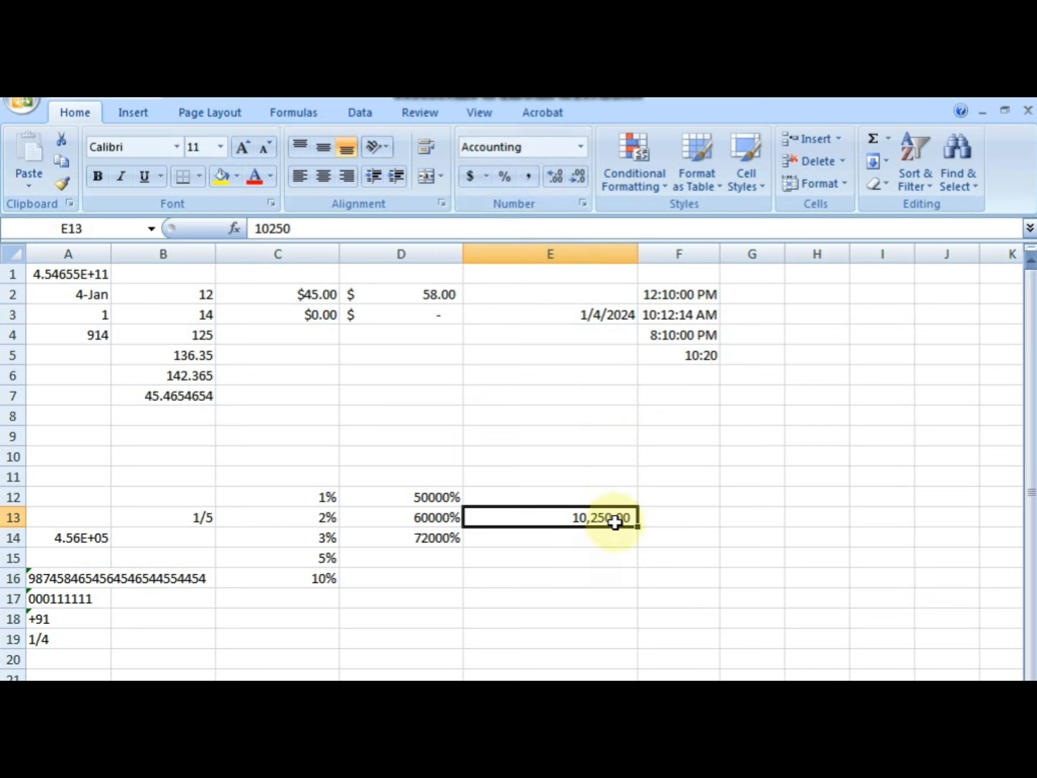
pyautogui.click(578, 176)
pyautogui.click(578, 176)
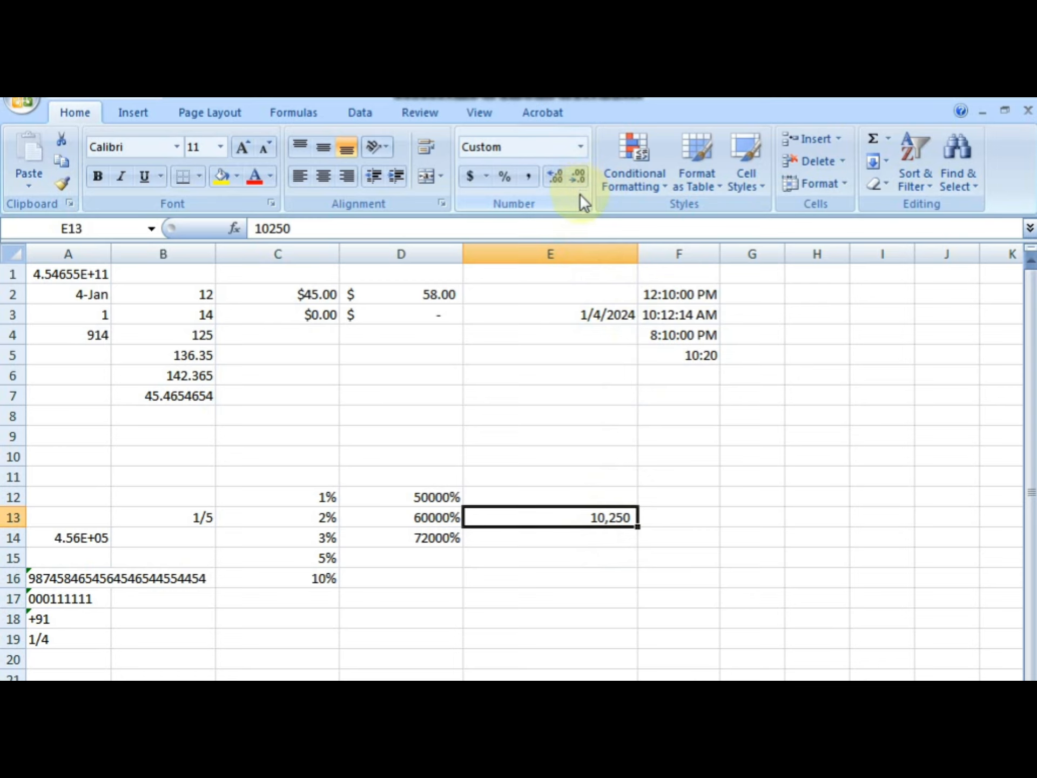
# - Enter the number 465465 in cell E14 and apply the comma style to it
pyautogui.click(562, 538)
pyautogui.write('465465')
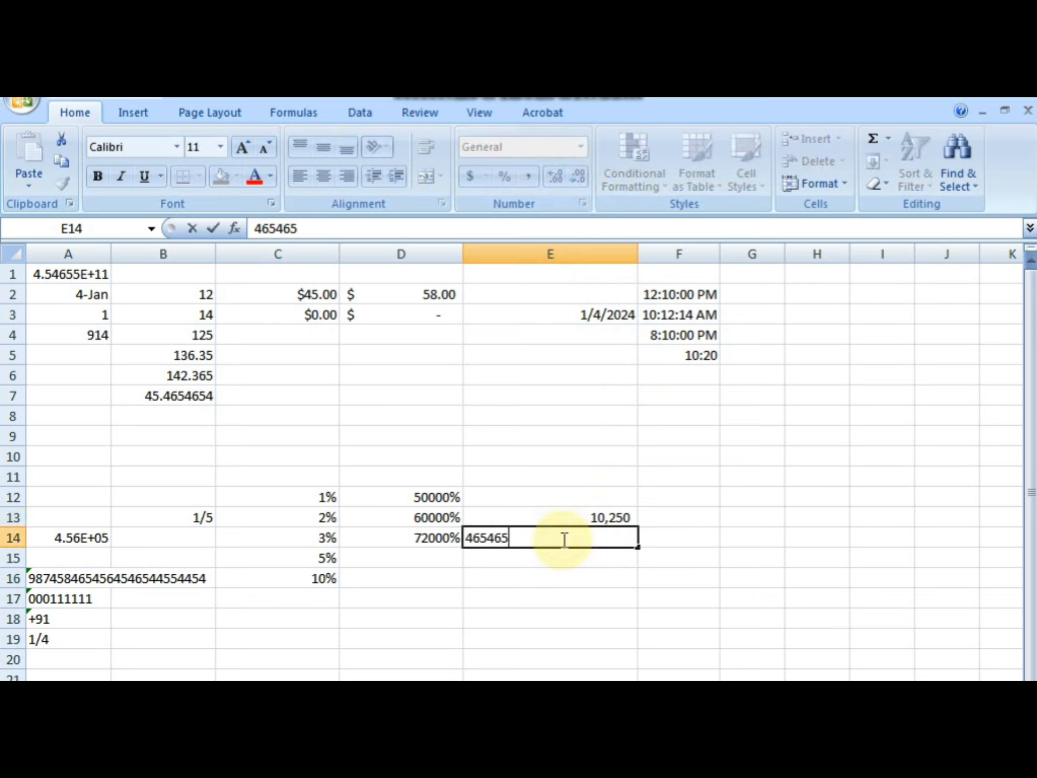
pyautogui.press('Return')
pyautogui.click(562, 538)
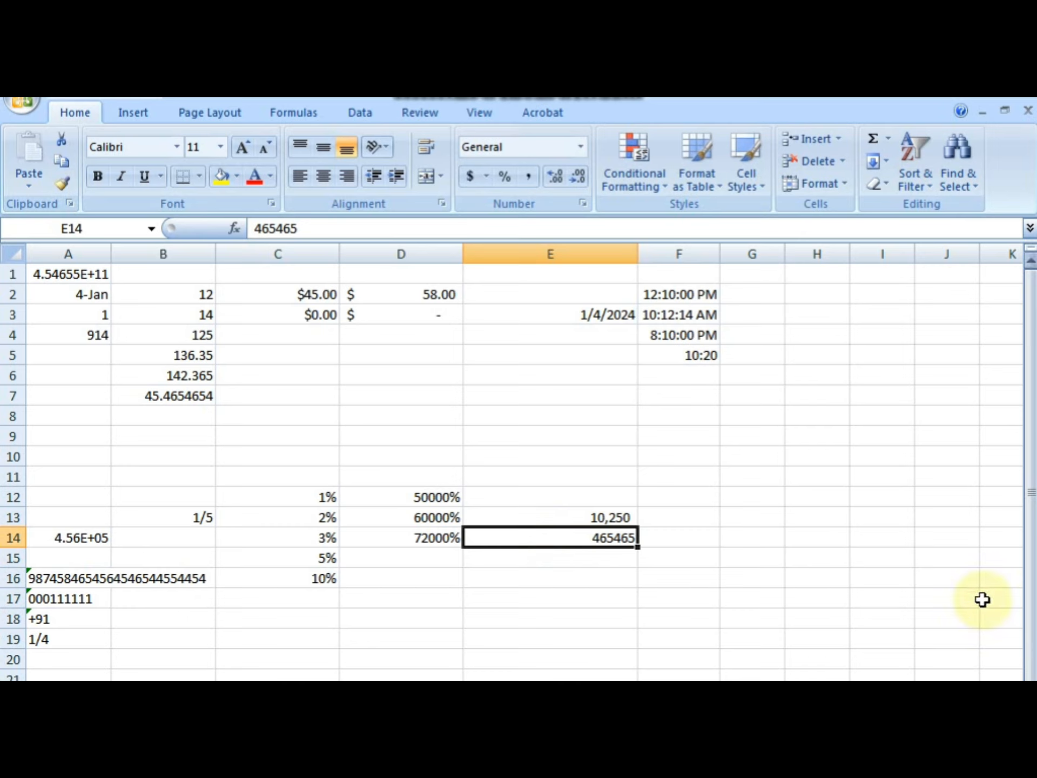
pyautogui.click(528, 179)
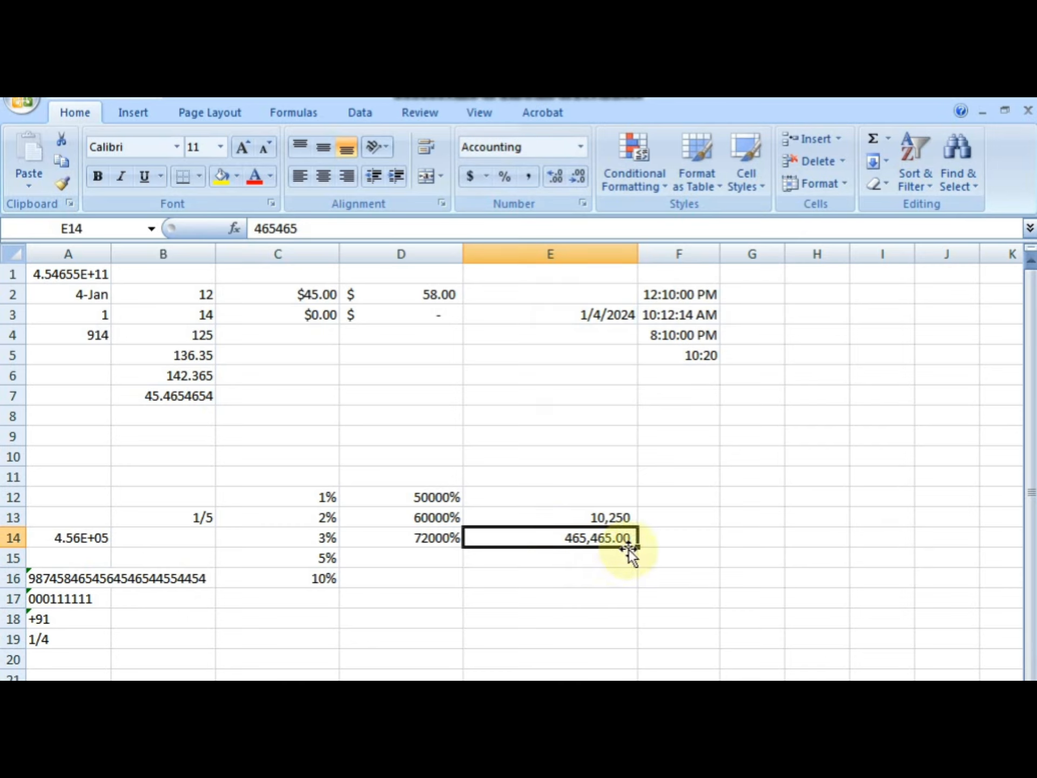
# - Reduce the number in cell E14 to zero decimal places
pyautogui.click(578, 176)
pyautogui.click(578, 177)
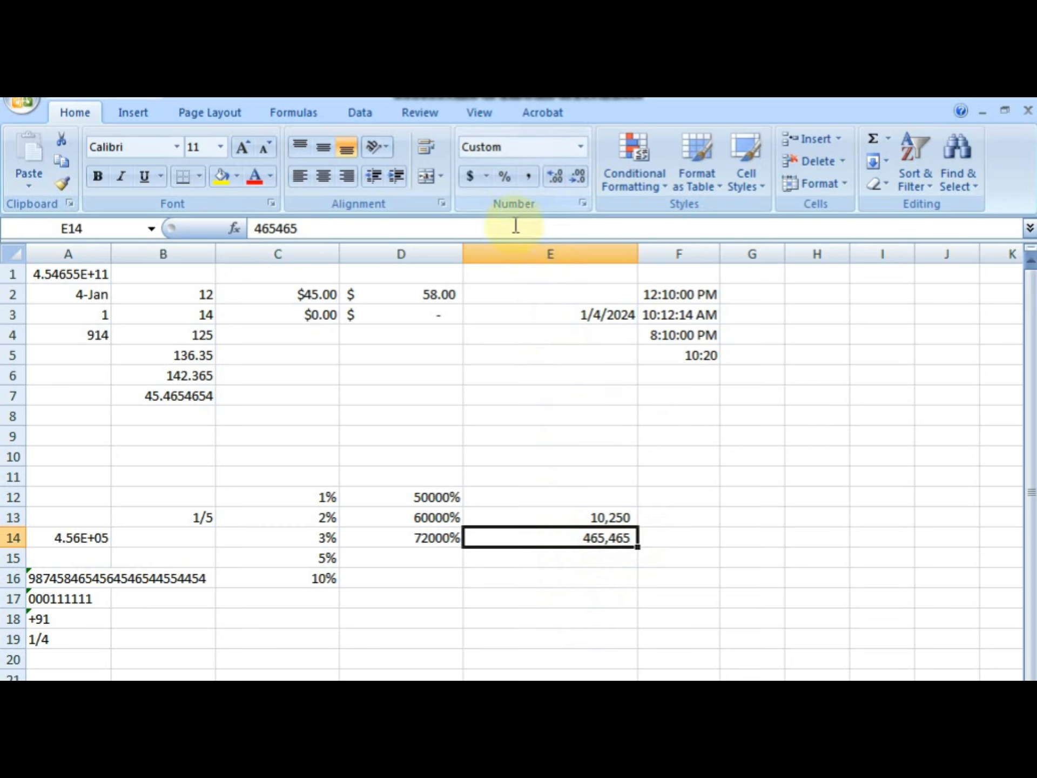
# - Open the detailed accounting format settings for cell E13 and set the decimal places to 0
pyautogui.click(580, 520)
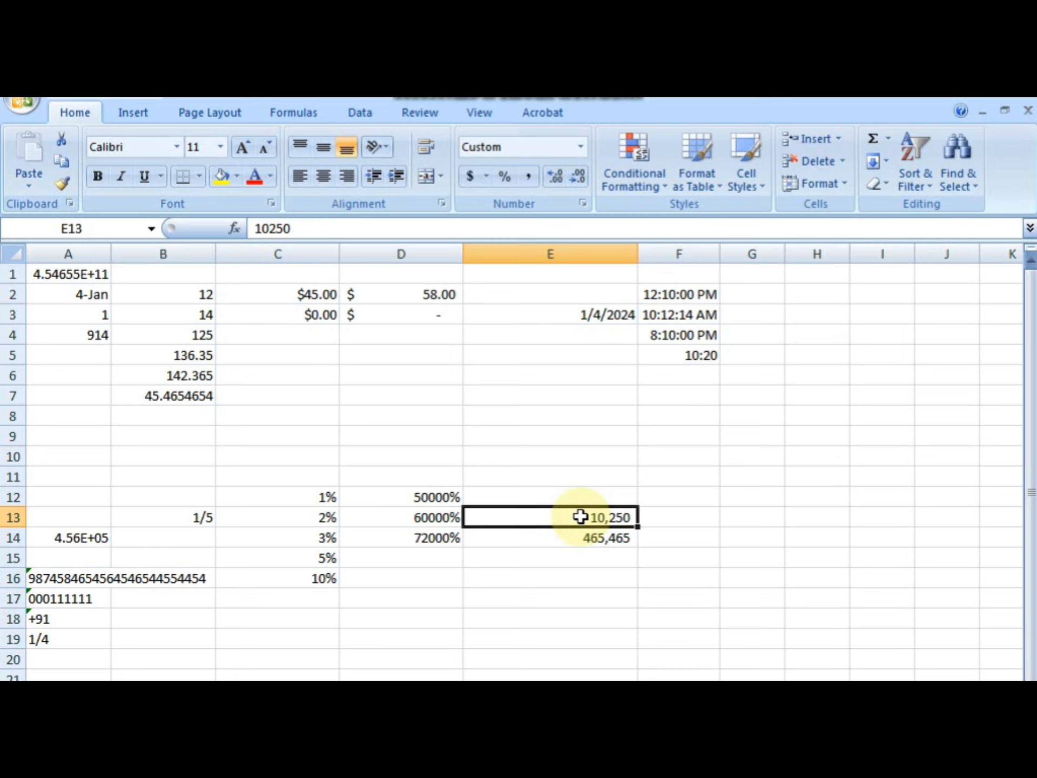
pyautogui.click(487, 176)
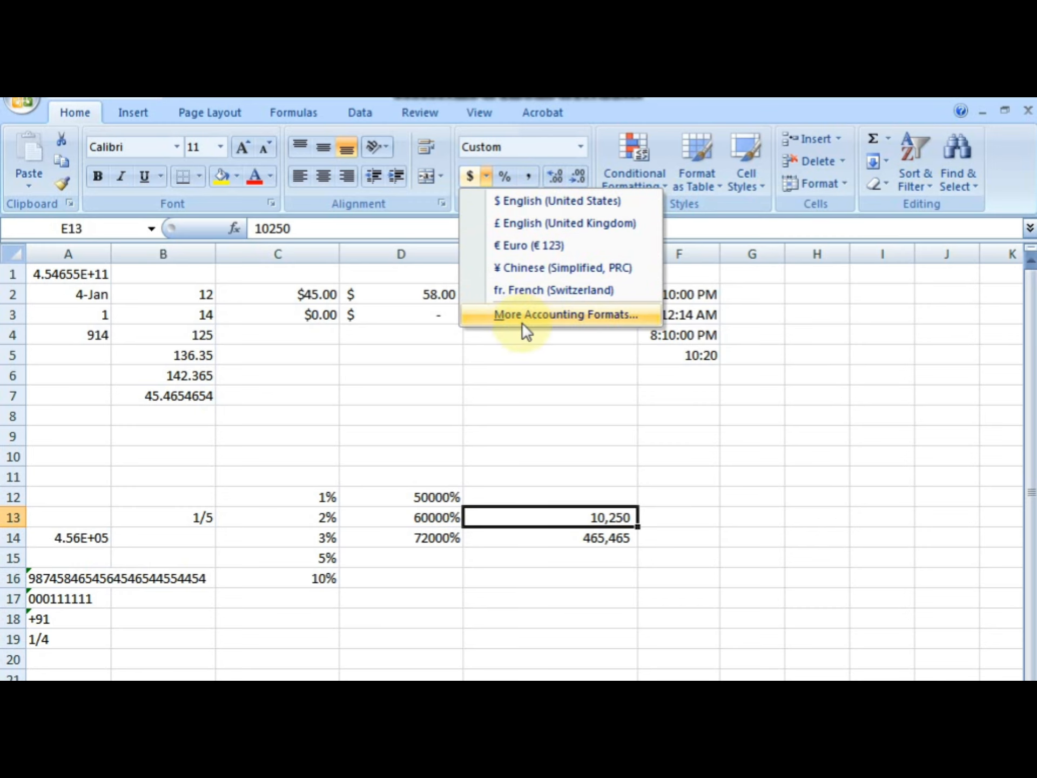
pyautogui.click(576, 316)
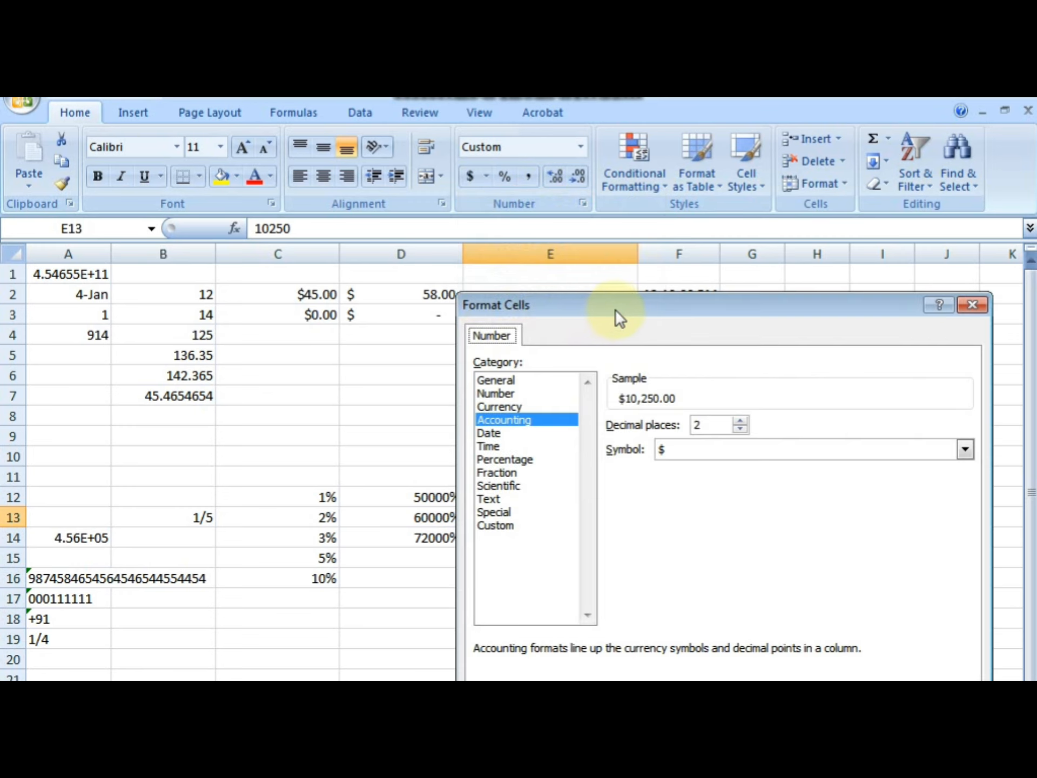
pyautogui.moveTo(617, 309); pyautogui.dragTo(168, 271)
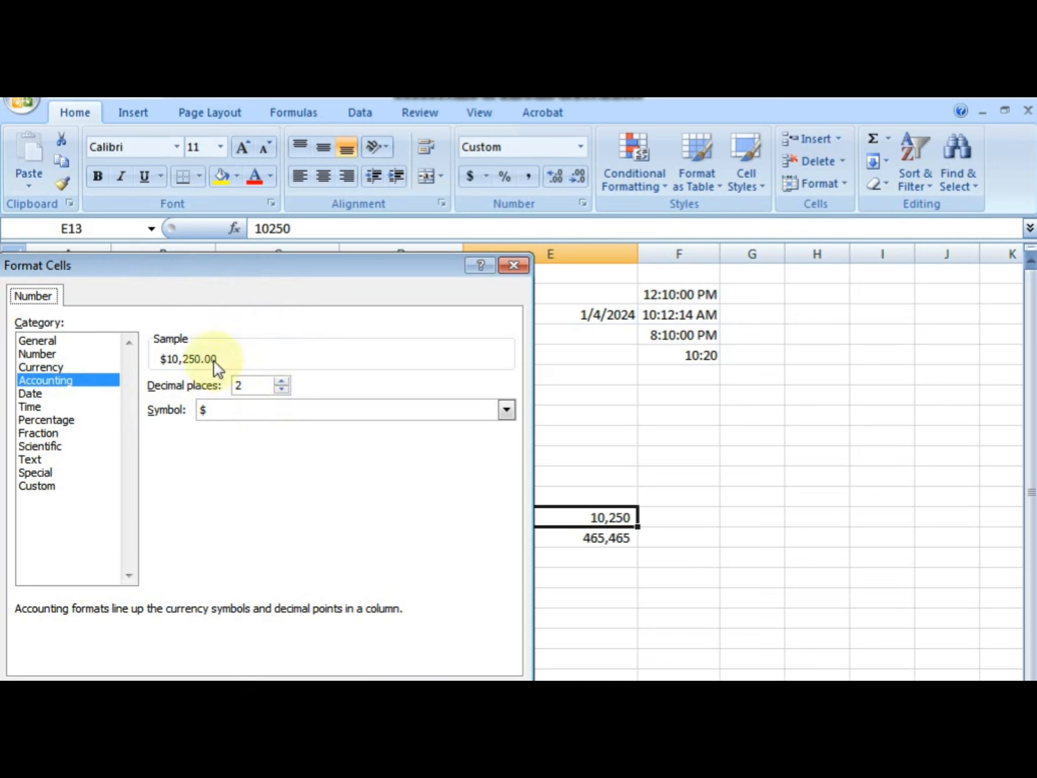
pyautogui.click(280, 389)
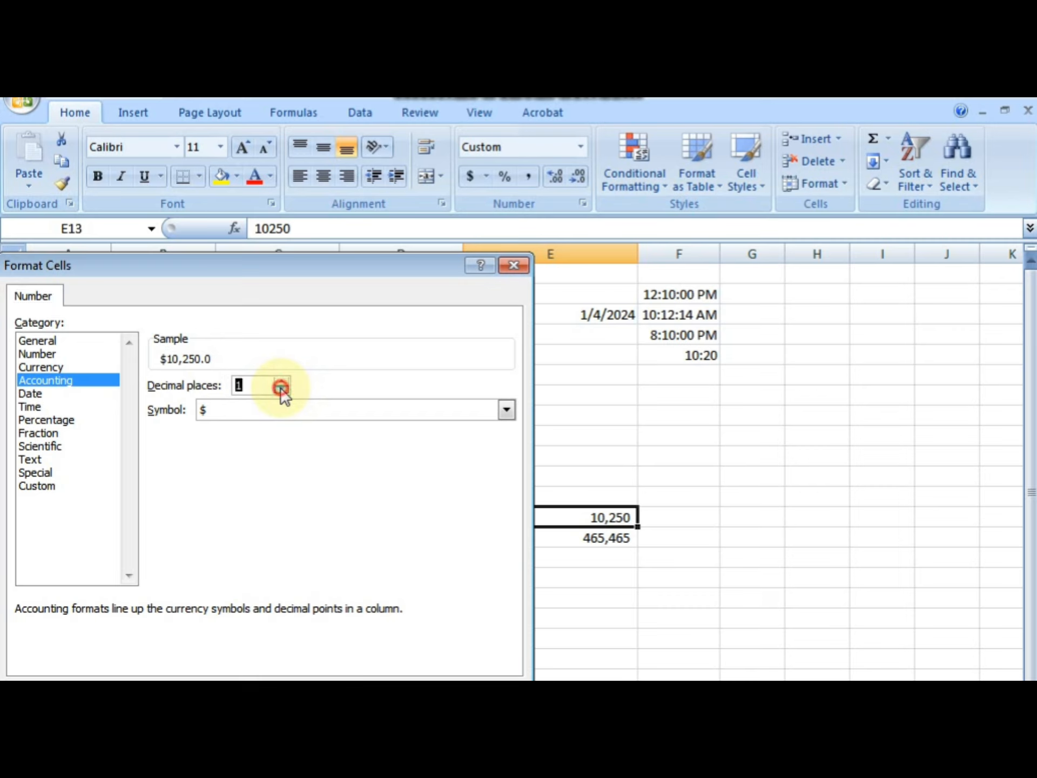
pyautogui.click(280, 388)
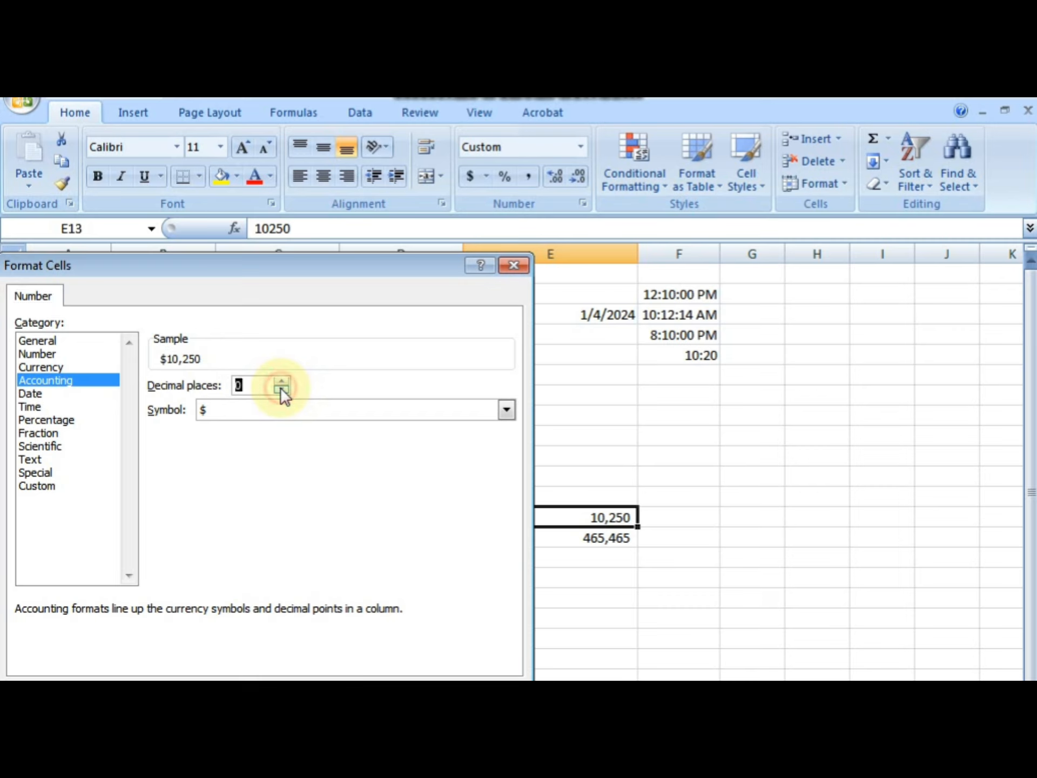
# - Browse the available currency symbols, choose ₹ Assamese (India) and apply the accounting format to cell E13
pyautogui.click(503, 414)
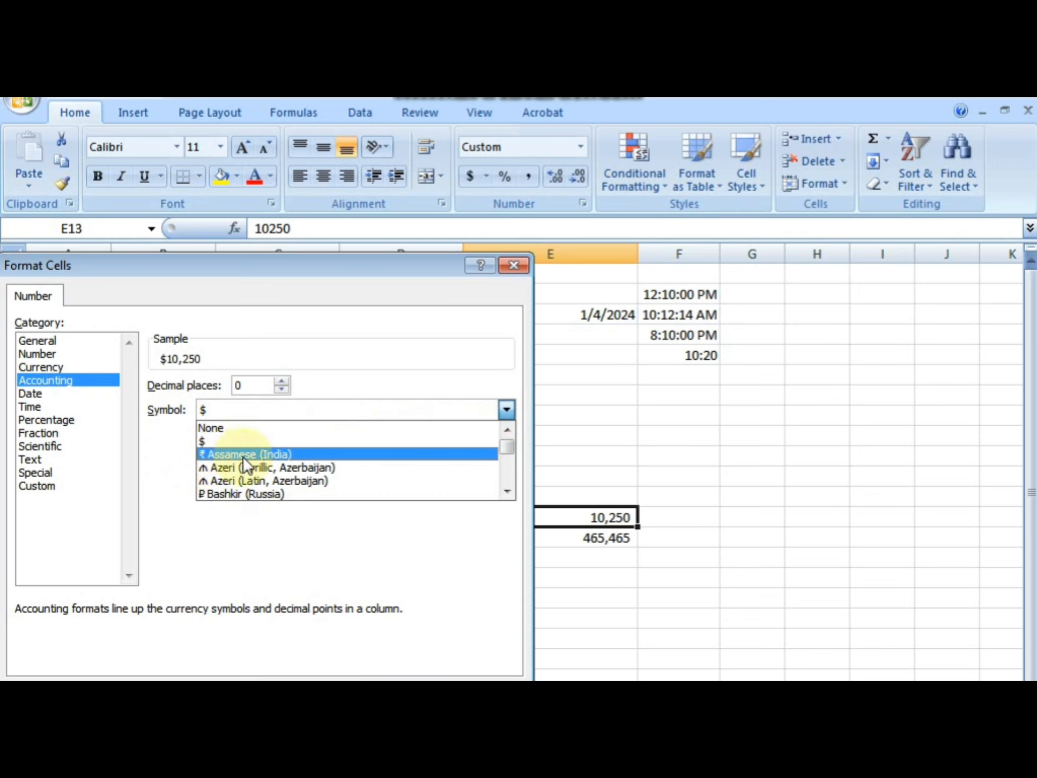
pyautogui.click(318, 454)
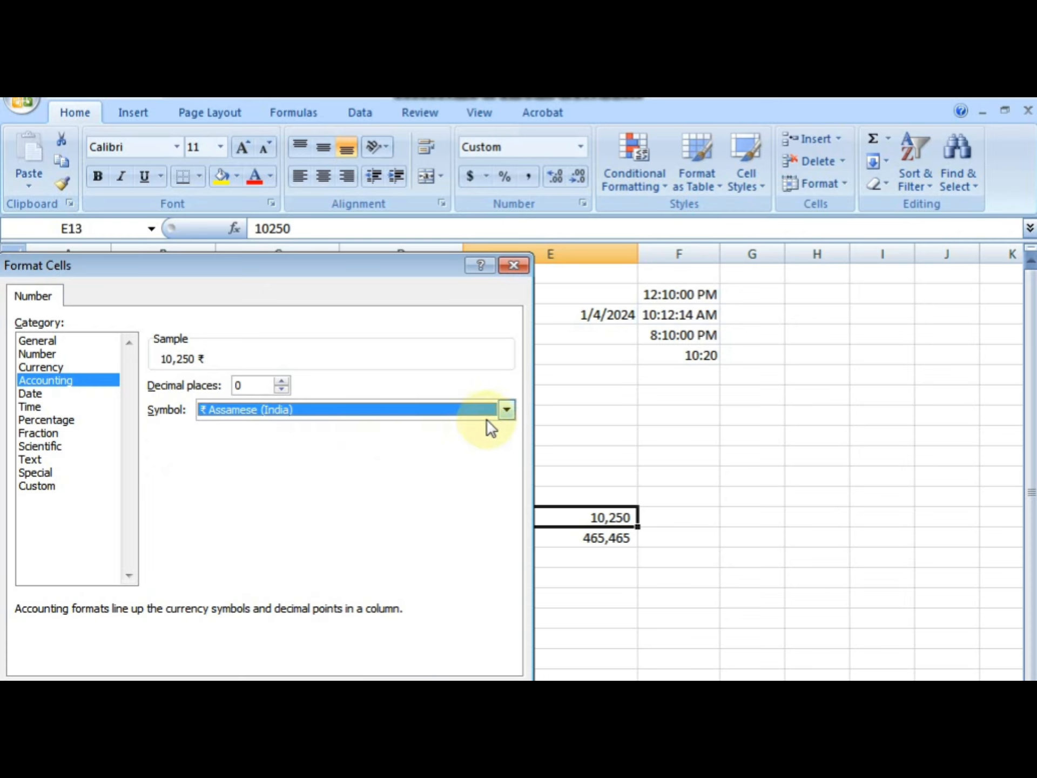
pyautogui.click(512, 411)
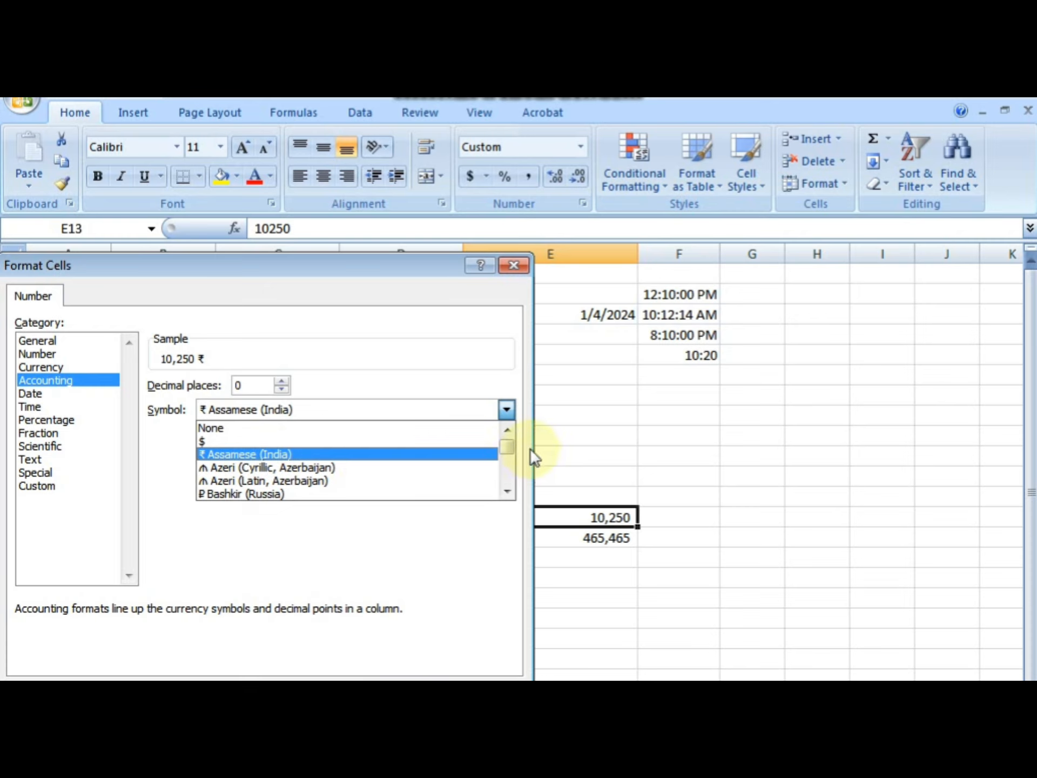
pyautogui.moveTo(510, 447); pyautogui.dragTo(510, 459)
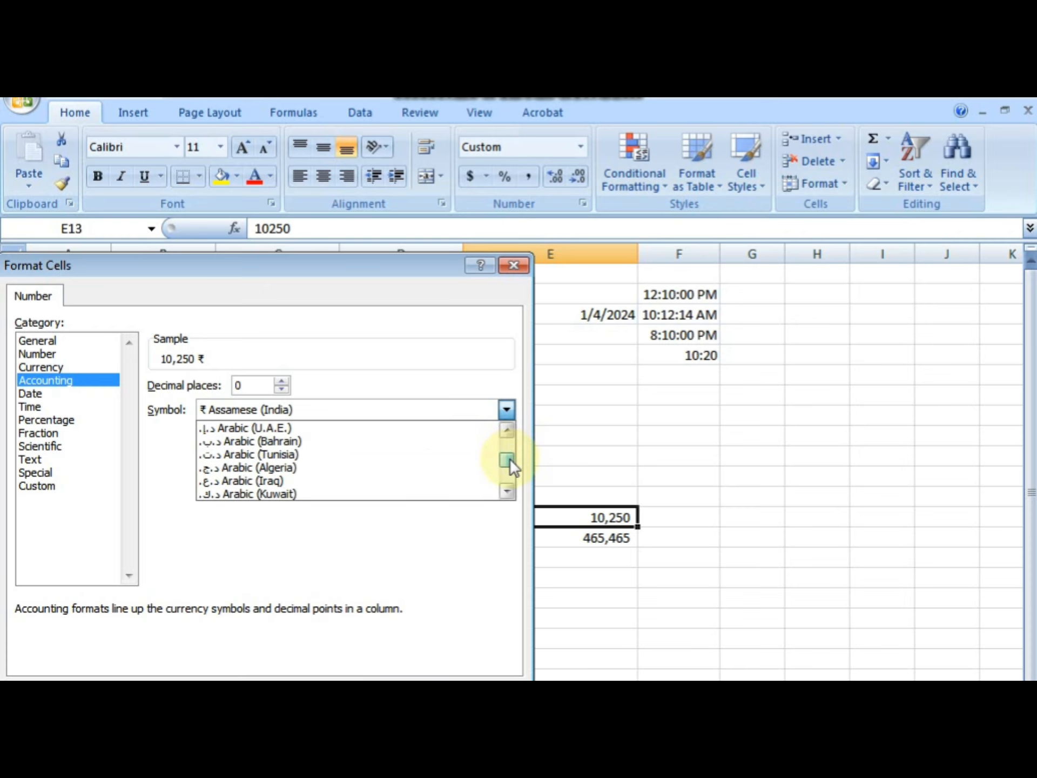
pyautogui.click(509, 489)
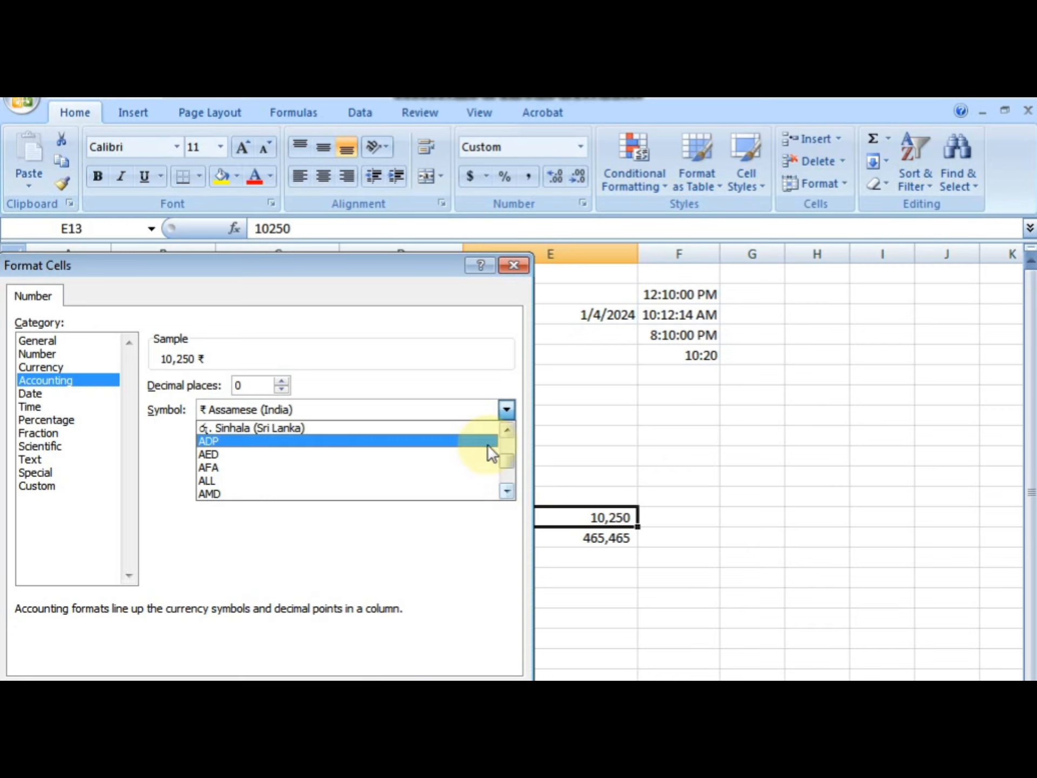
pyautogui.click(513, 430)
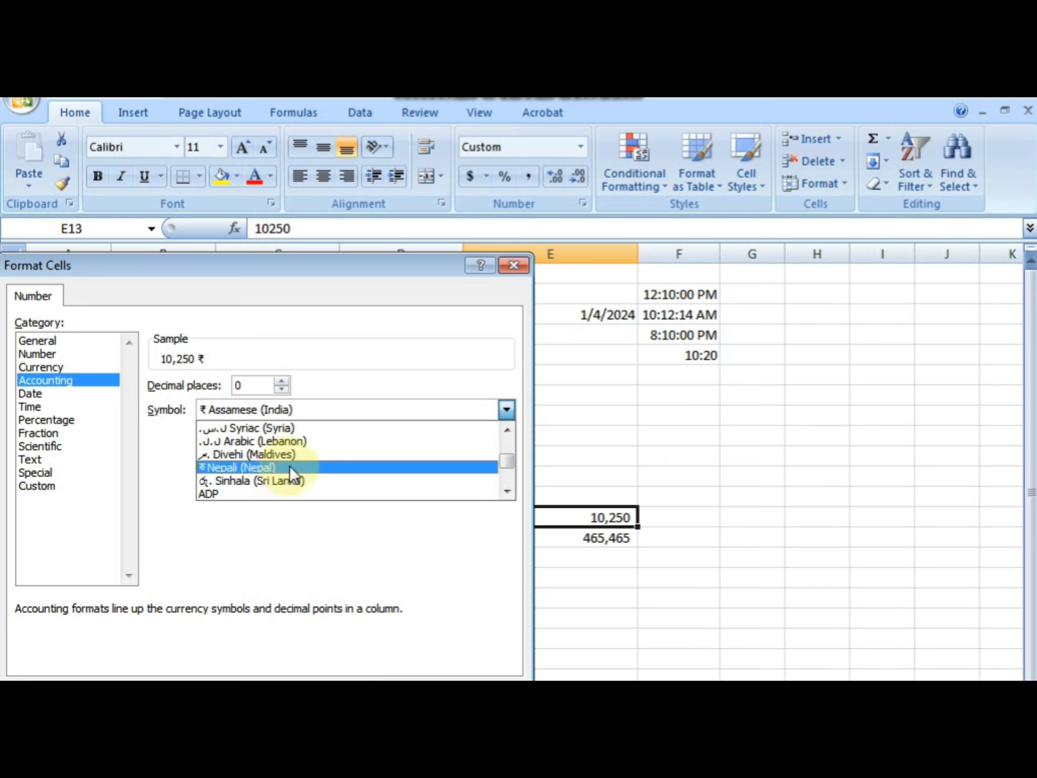
pyautogui.click(511, 491)
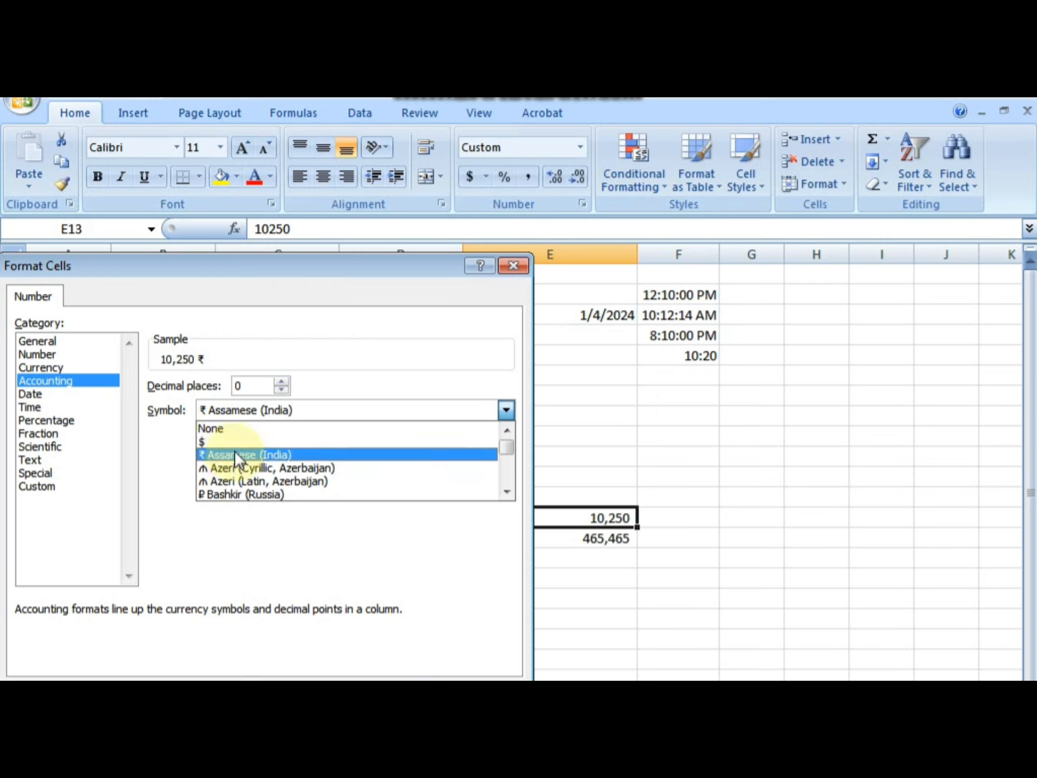
pyautogui.click(232, 454)
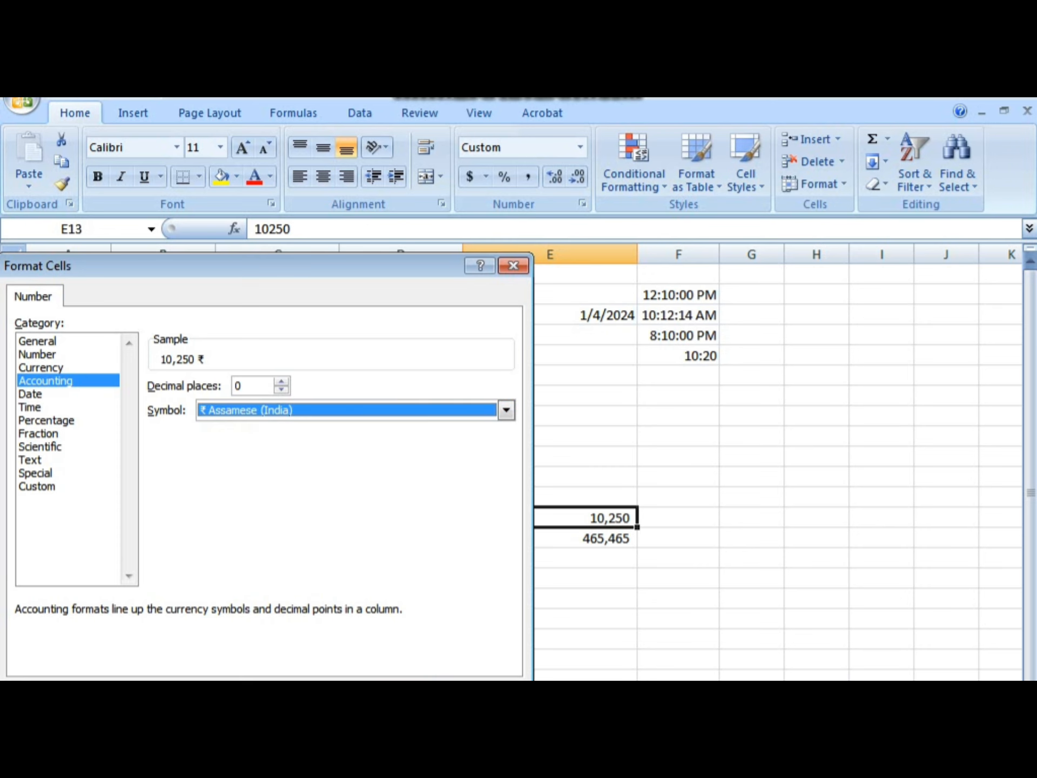
pyautogui.click(398, 678)
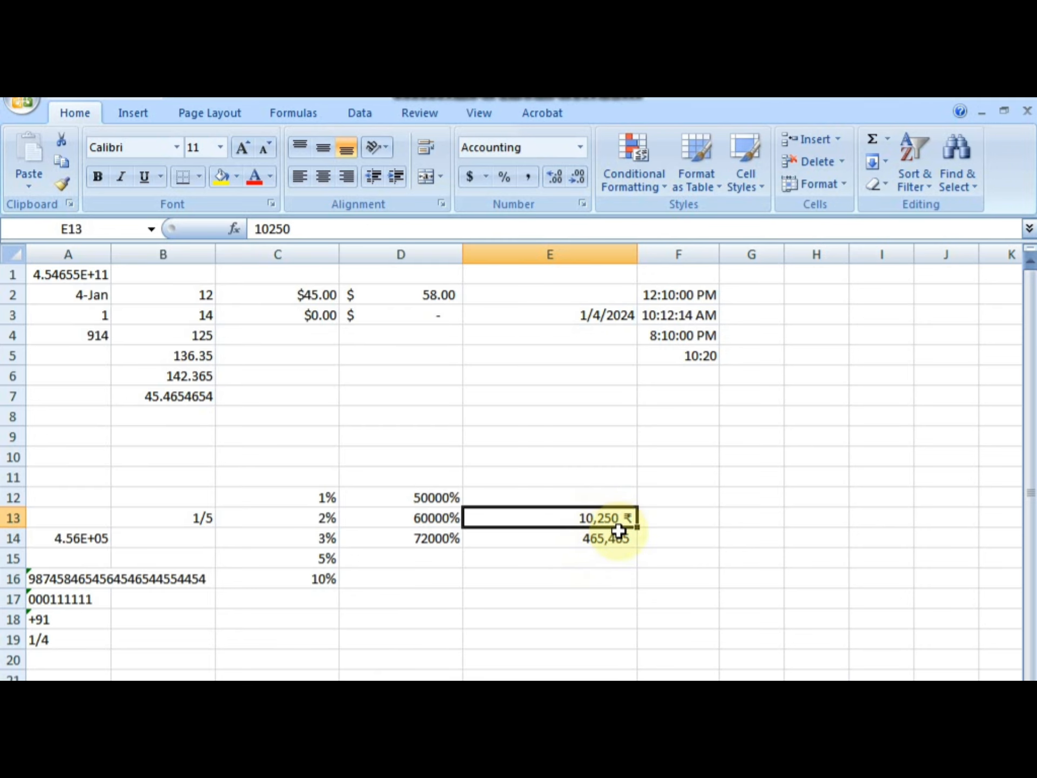
pyautogui.click(485, 177)
pyautogui.click(527, 315)
pyautogui.click(509, 411)
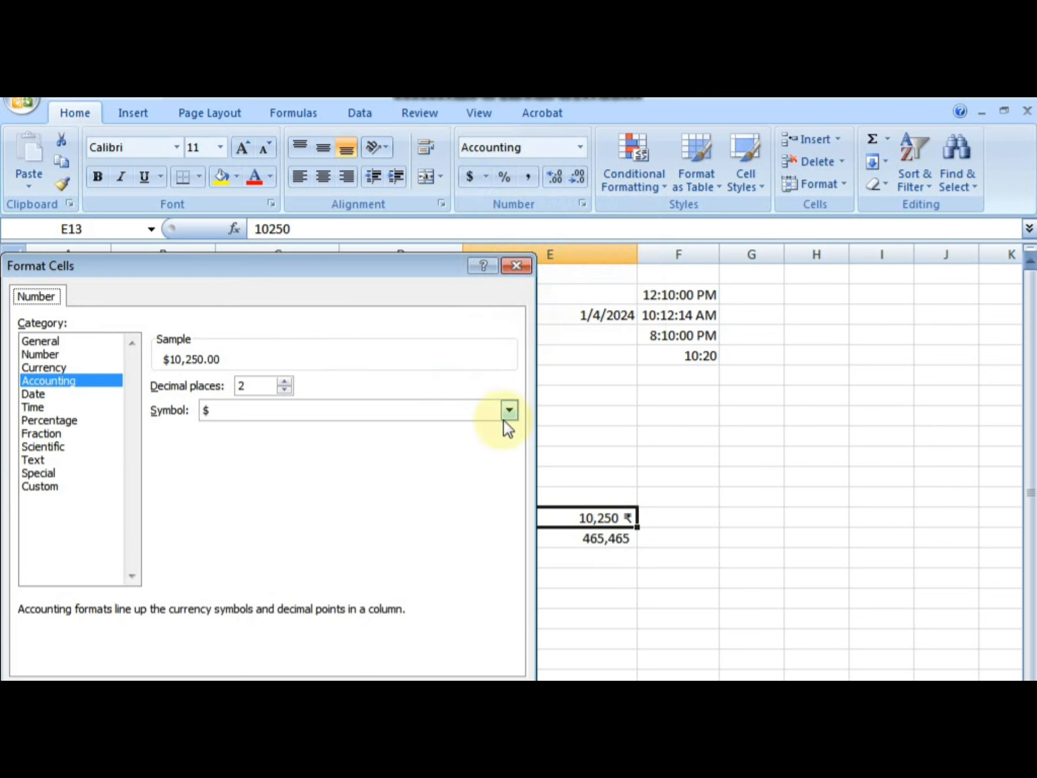
pyautogui.moveTo(512, 449); pyautogui.dragTo(517, 456)
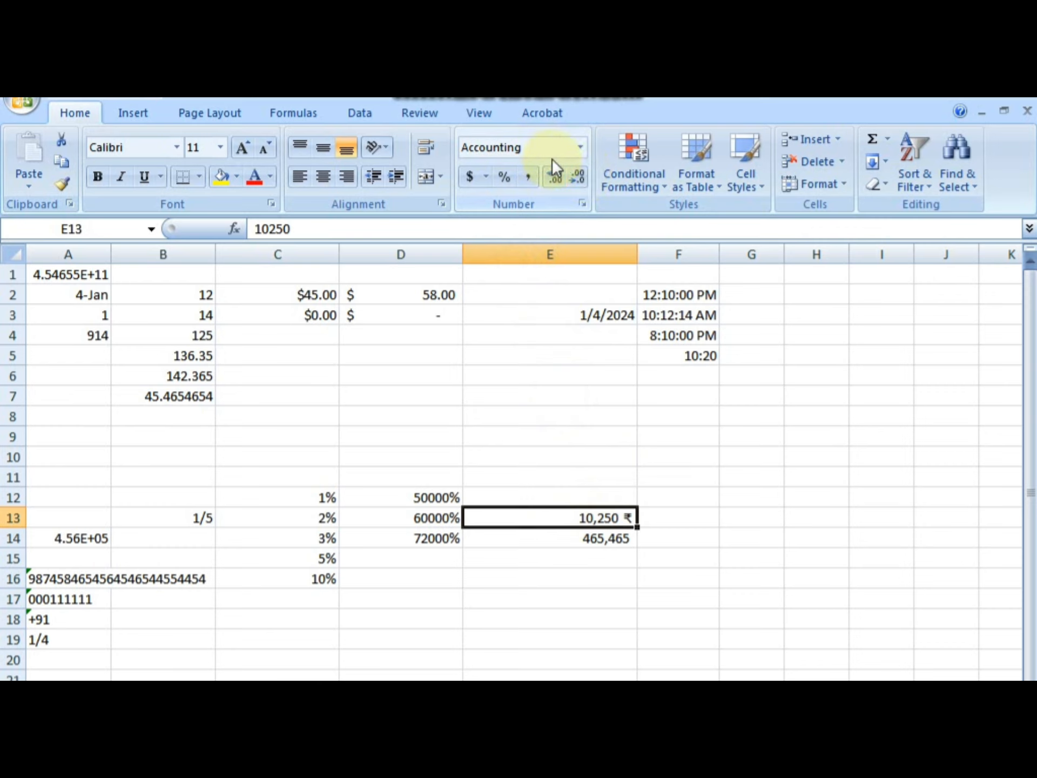